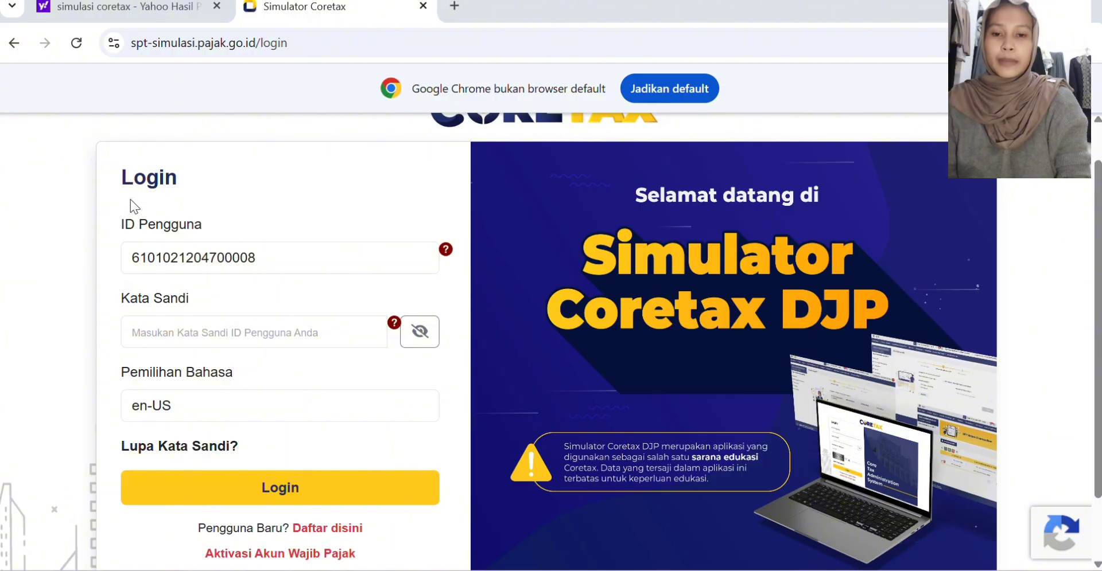
Step: Fill in the account password by copying it from the Kata Sandi field's help hint
{"action": "left_click", "coordinate": [393, 323]}
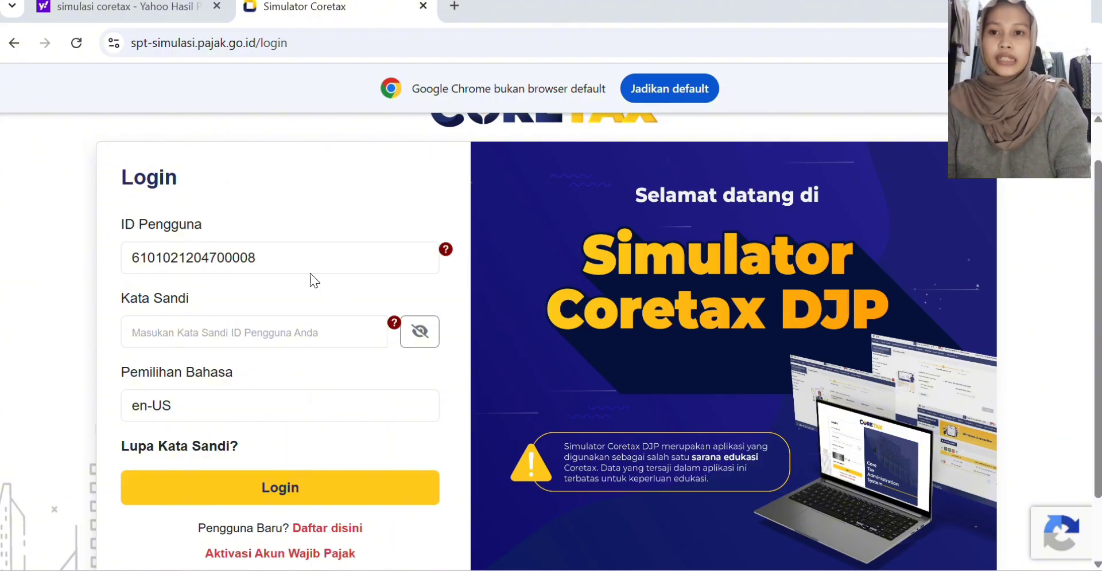
{"action": "mouse_move", "coordinate": [394, 323]}
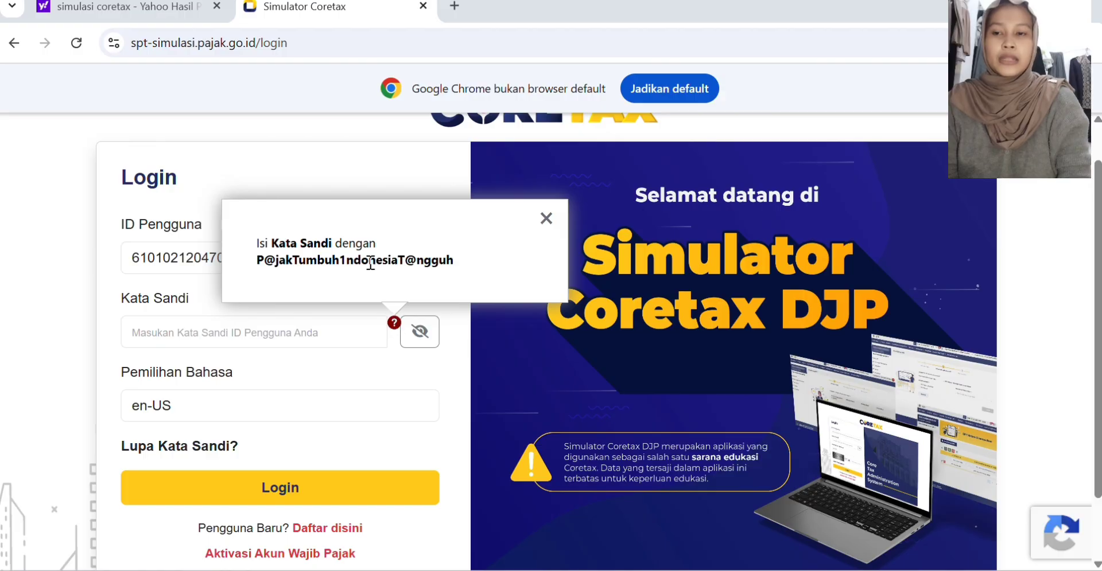
{"action": "left_click_drag", "start_coordinate": [256, 261], "coordinate": [488, 263]}
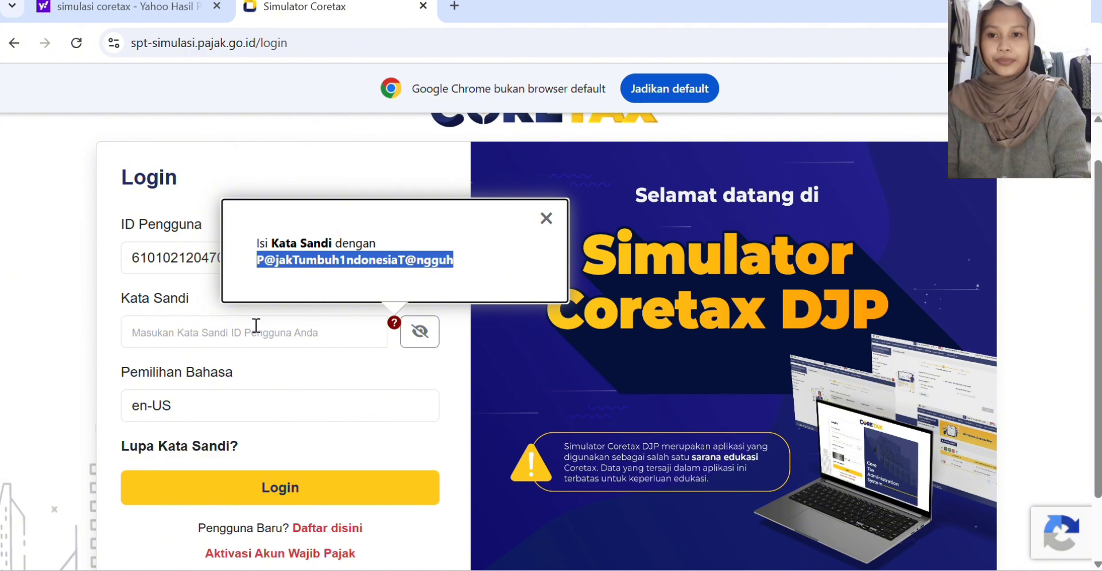
{"action": "left_click", "coordinate": [228, 341]}
{"action": "key", "text": "ctrl+v"}
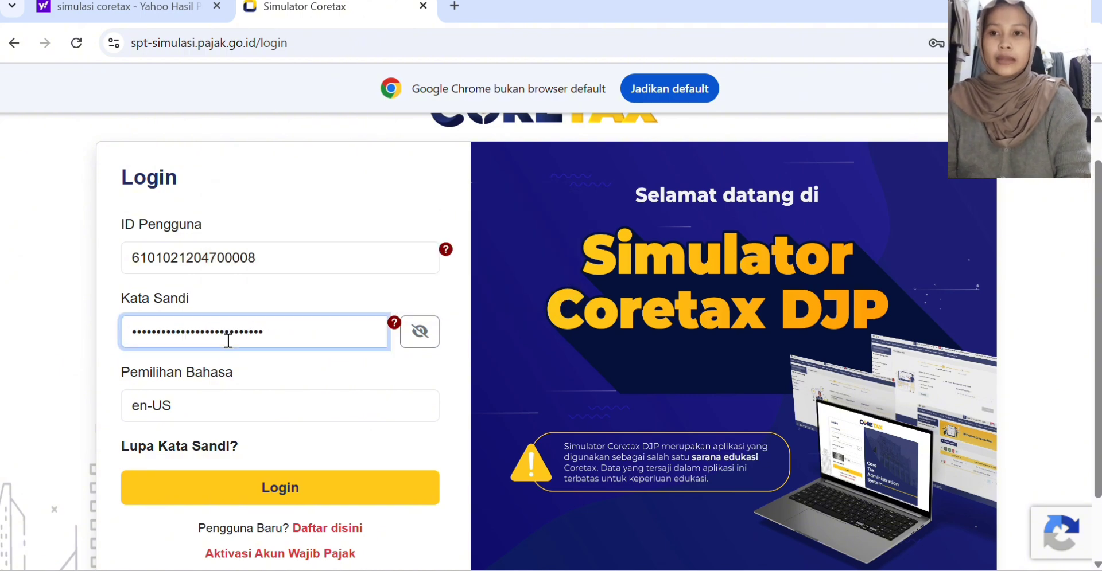
Step: Set the login language to id-ID and log in to the simulator
{"action": "left_click", "coordinate": [238, 414]}
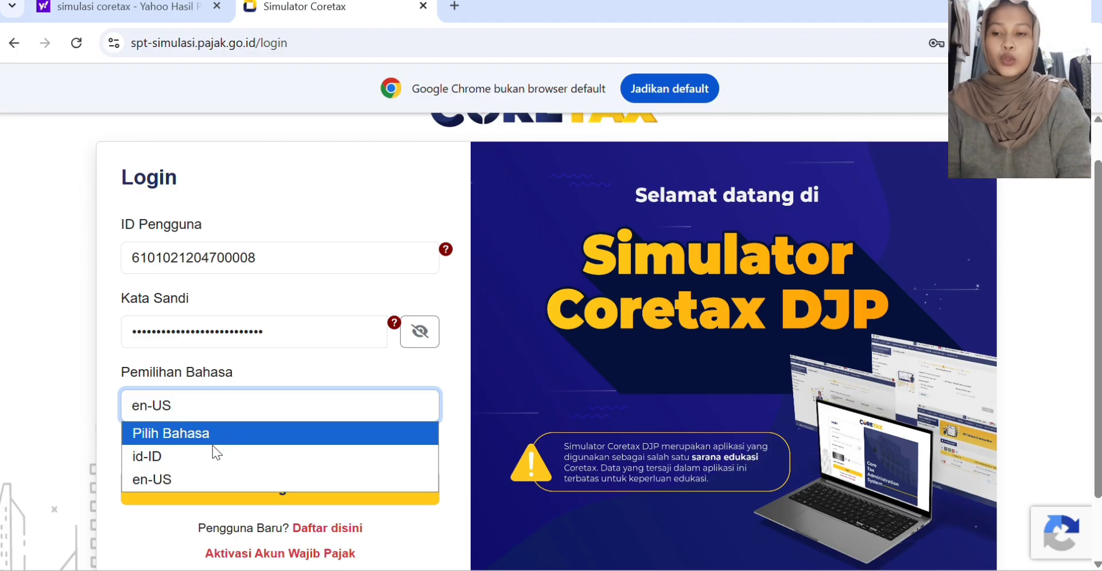
{"action": "left_click", "coordinate": [185, 462]}
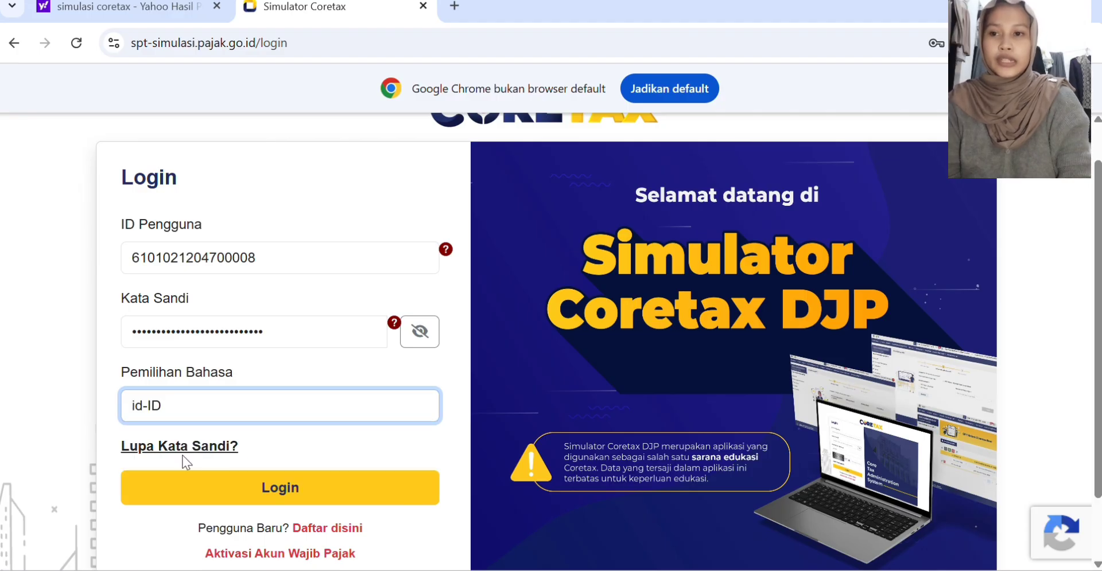
{"action": "left_click", "coordinate": [240, 492]}
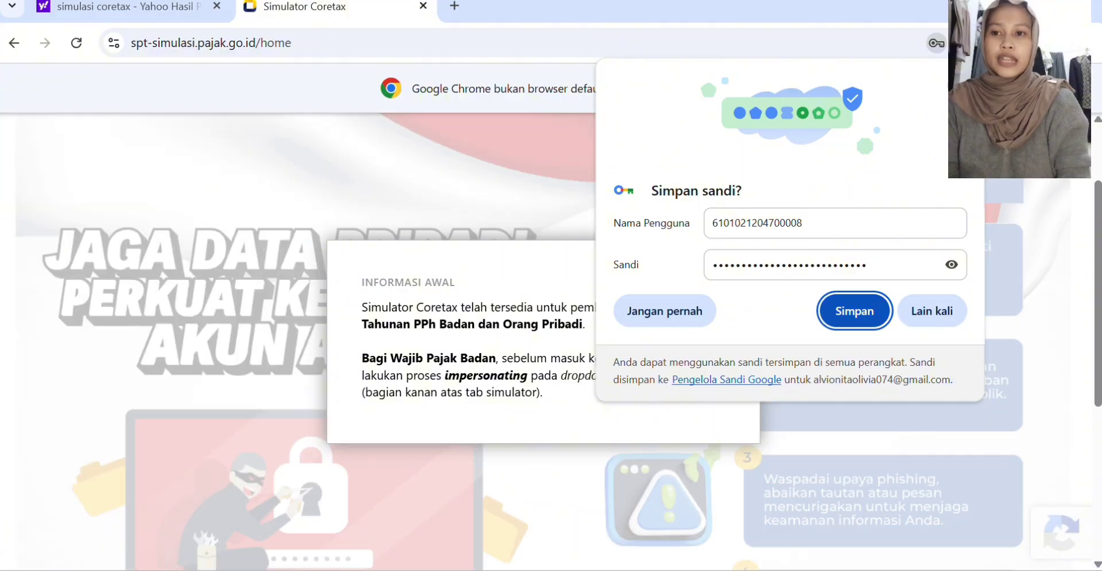
Step: Save the login credentials in the browser and dismiss the Informasi Awal notice
{"action": "left_click", "coordinate": [854, 311]}
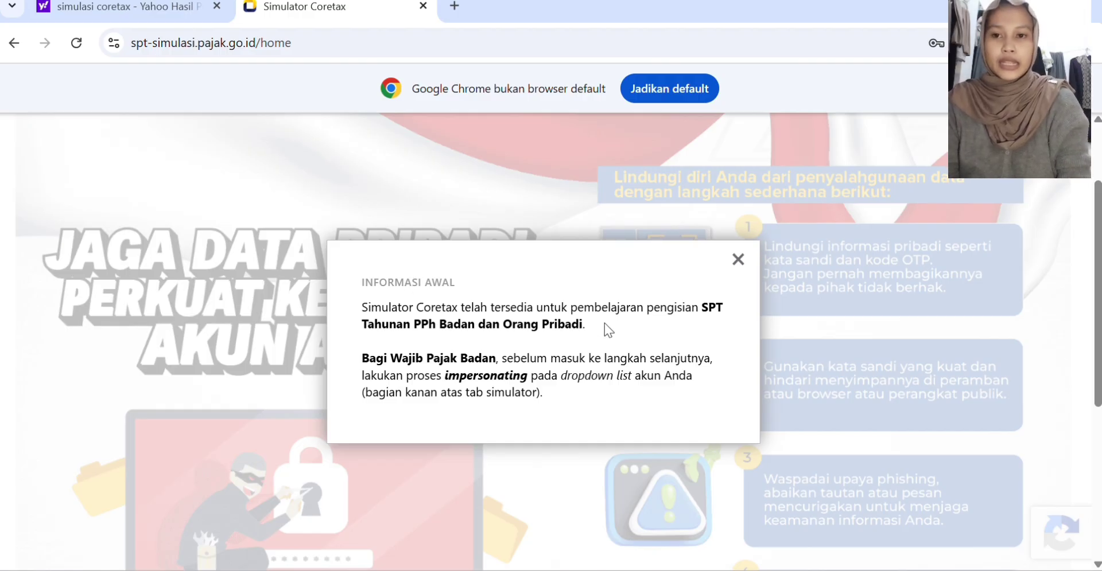
{"action": "left_click", "coordinate": [738, 260]}
{"action": "left_click", "coordinate": [810, 287]}
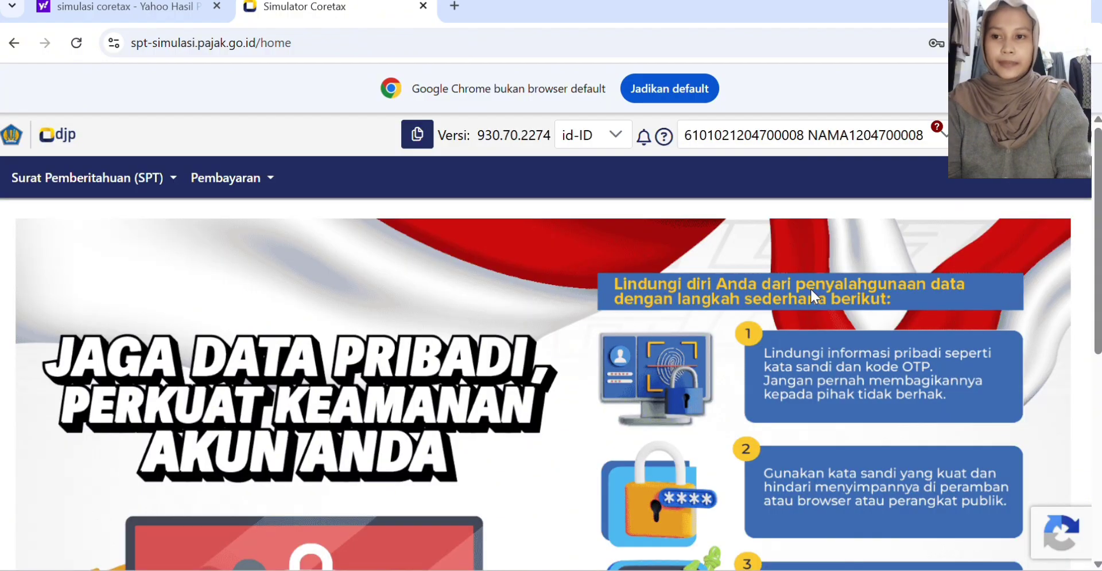
Step: Choose the personal account under Akun Utama and open the Surat Pemberitahuan (SPT) page, dismissing its guidance notice
{"action": "left_click", "coordinate": [872, 143]}
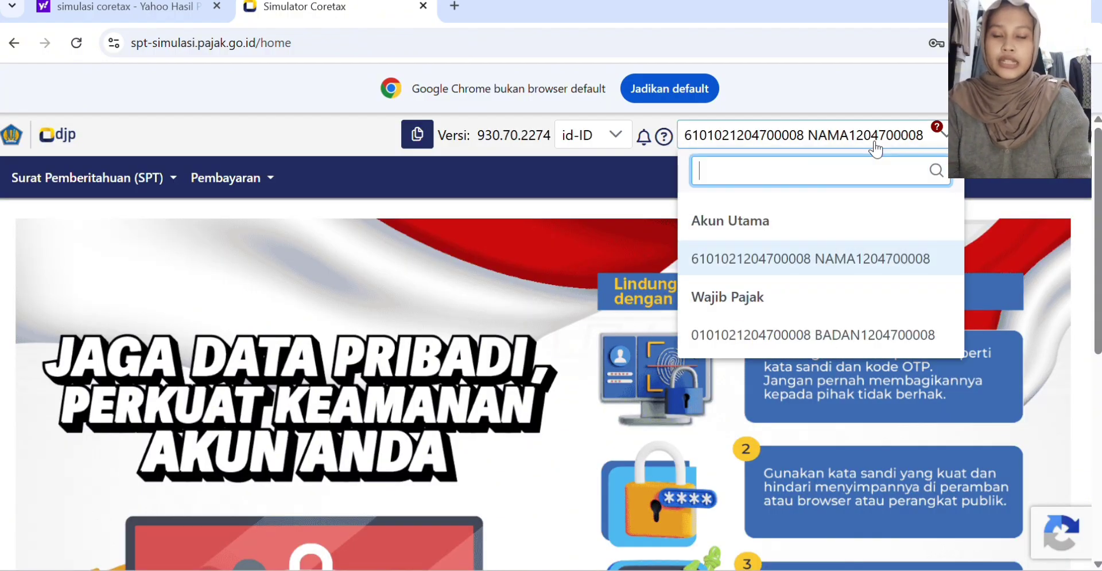
{"action": "left_click", "coordinate": [782, 258]}
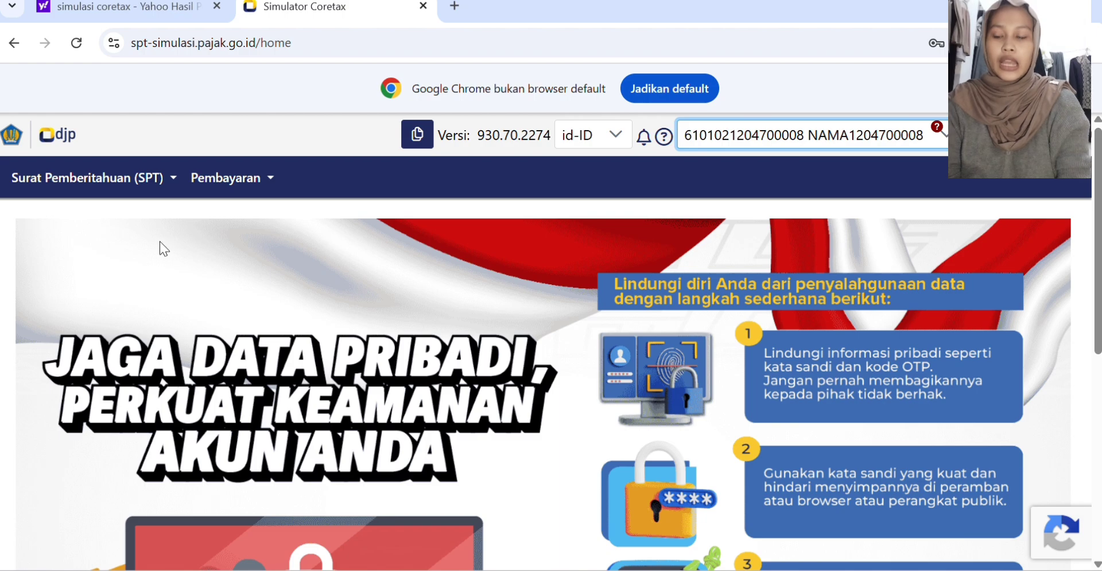
{"action": "left_click", "coordinate": [87, 185]}
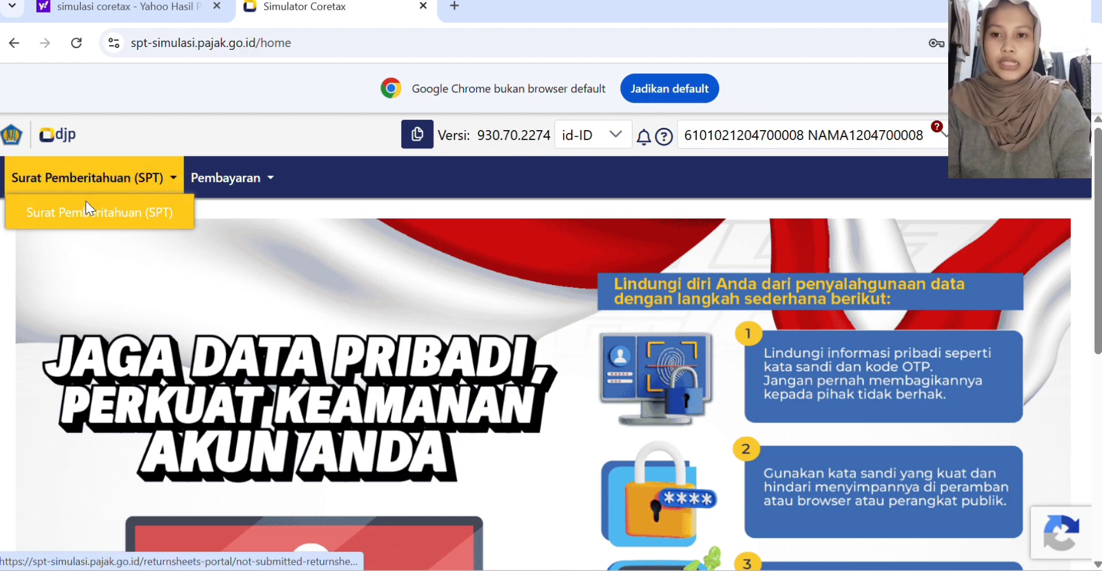
{"action": "left_click", "coordinate": [86, 201]}
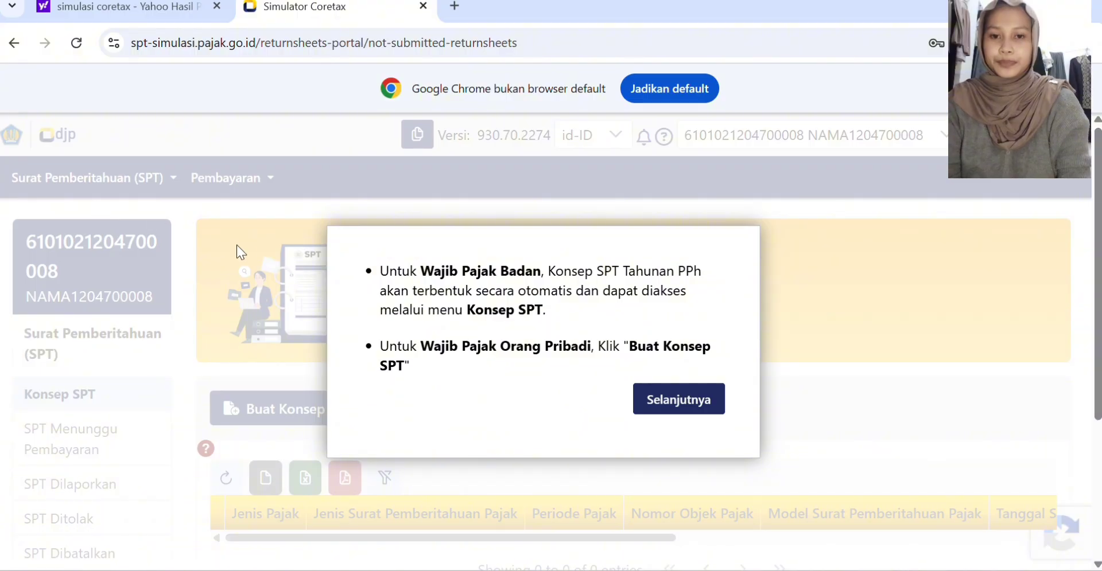
{"action": "left_click", "coordinate": [672, 393]}
Step: Start a new SPT draft with PPh Orang Pribadi as the tax type and proceed to the reporting period
{"action": "scroll", "coordinate": [459, 380], "scroll_direction": "down", "scroll_amount": 1}
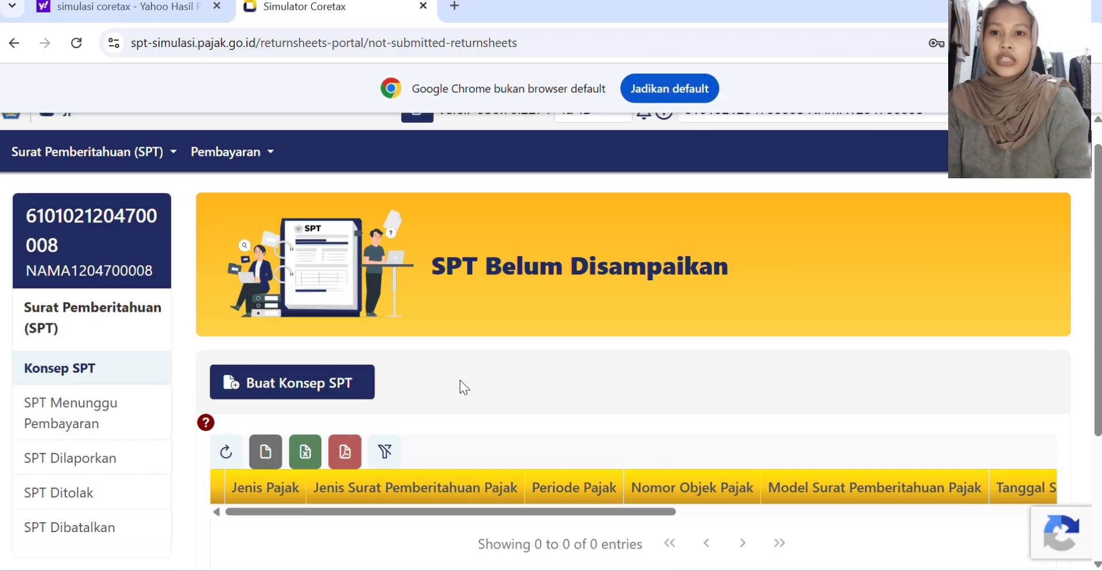
{"action": "scroll", "coordinate": [460, 380], "scroll_direction": "down", "scroll_amount": 2}
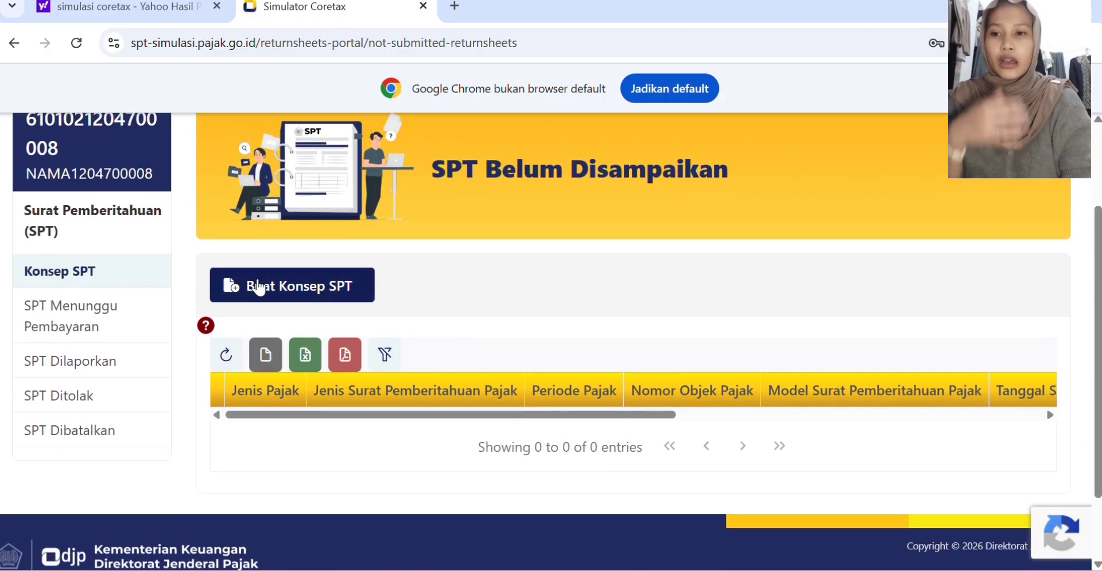
{"action": "left_click", "coordinate": [258, 286]}
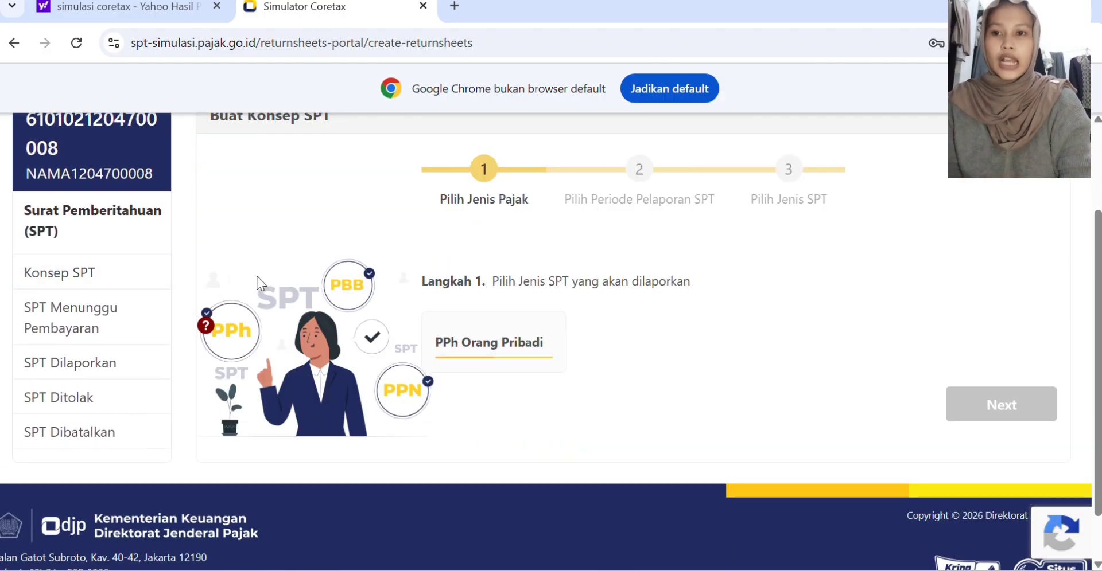
{"action": "left_click", "coordinate": [474, 337]}
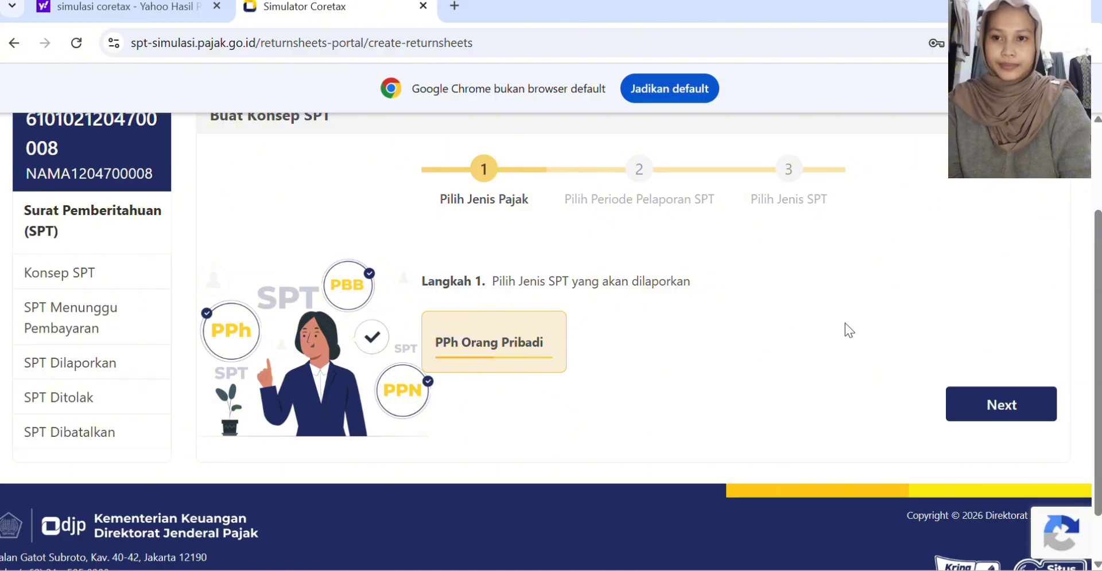
{"action": "left_click", "coordinate": [968, 405]}
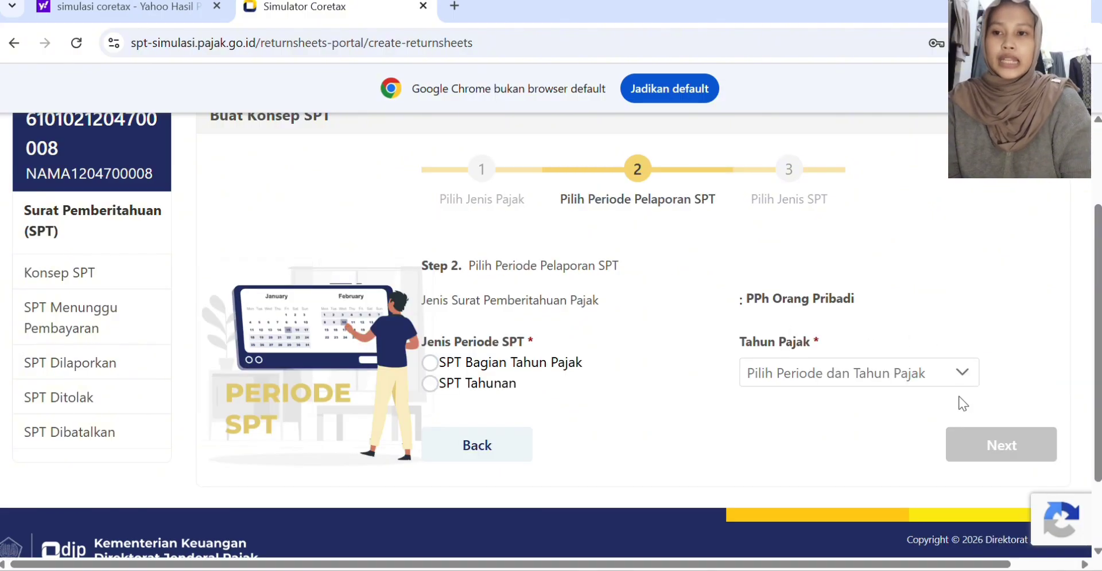
Step: Set the reporting period to SPT Tahunan for tax year 2025 and proceed to the SPT model
{"action": "left_click", "coordinate": [489, 388]}
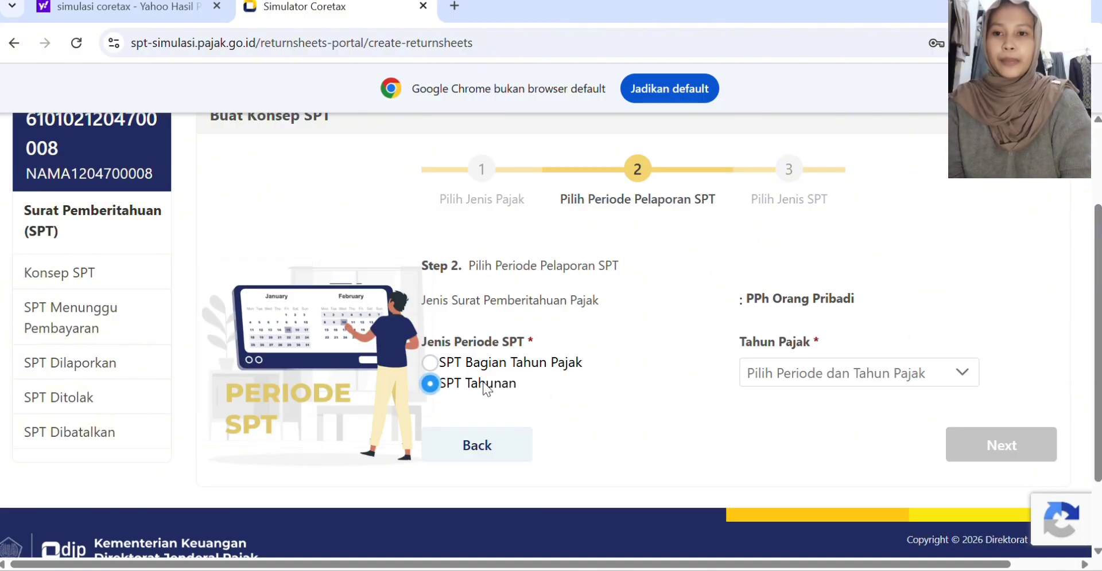
{"action": "left_click", "coordinate": [882, 379]}
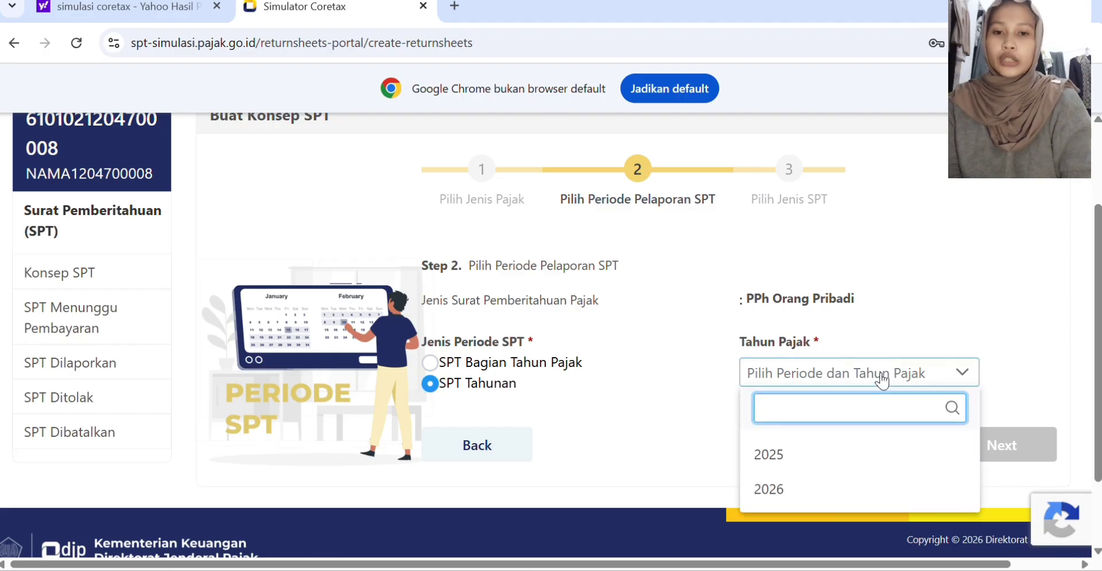
{"action": "left_click", "coordinate": [794, 456]}
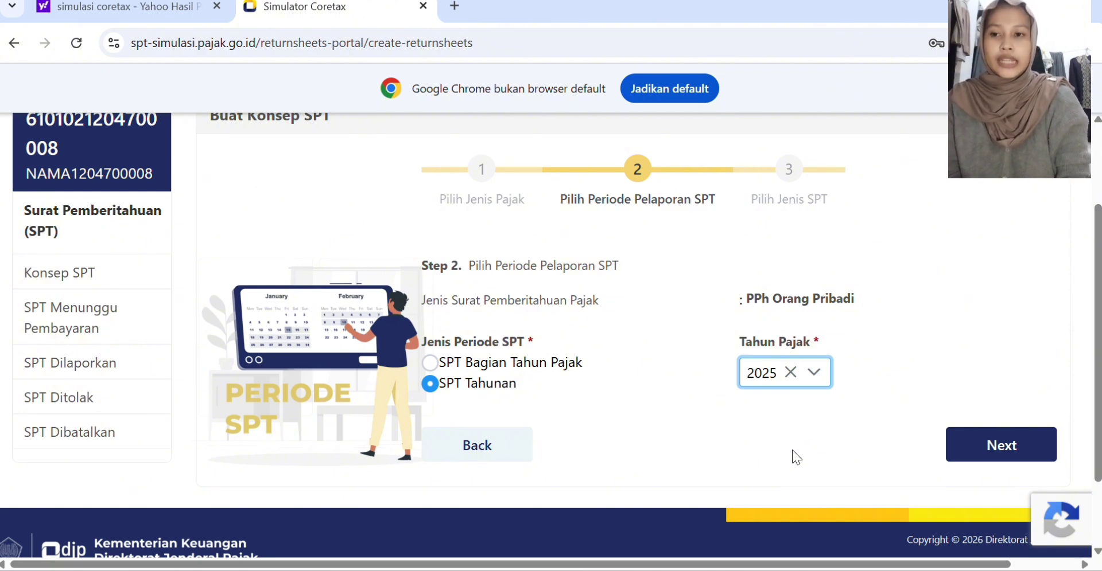
{"action": "left_click", "coordinate": [972, 443]}
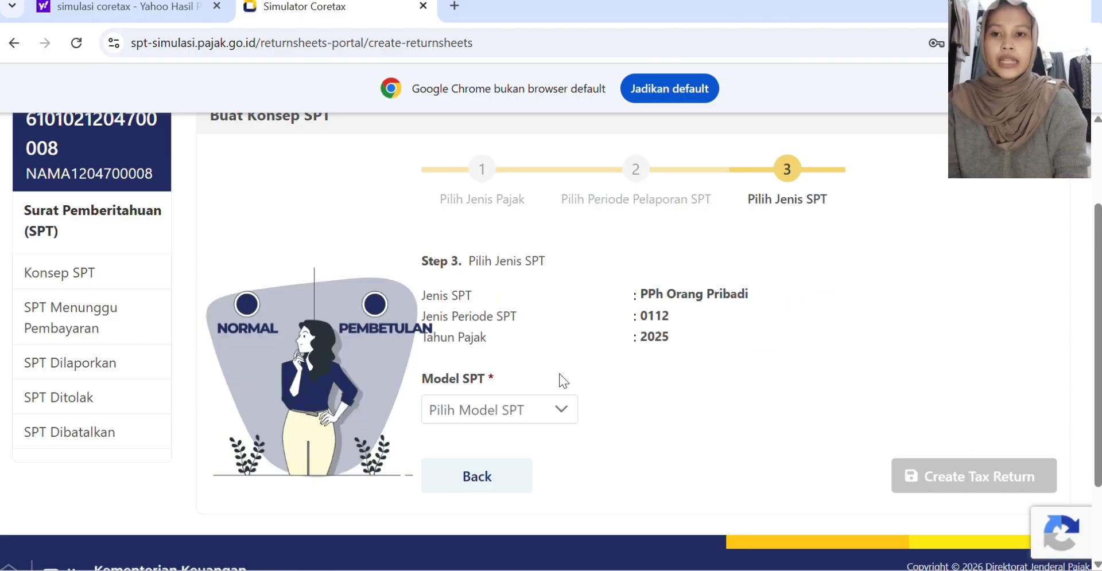
Step: Create the tax return with the Normal model and open the new draft for filling in
{"action": "left_click", "coordinate": [552, 413]}
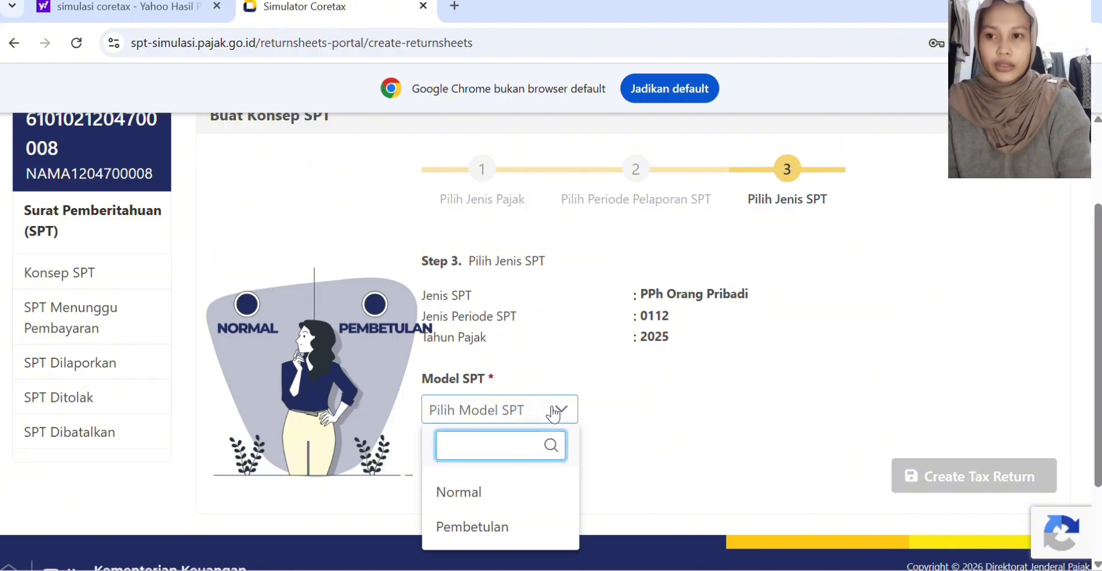
{"action": "left_click", "coordinate": [478, 491]}
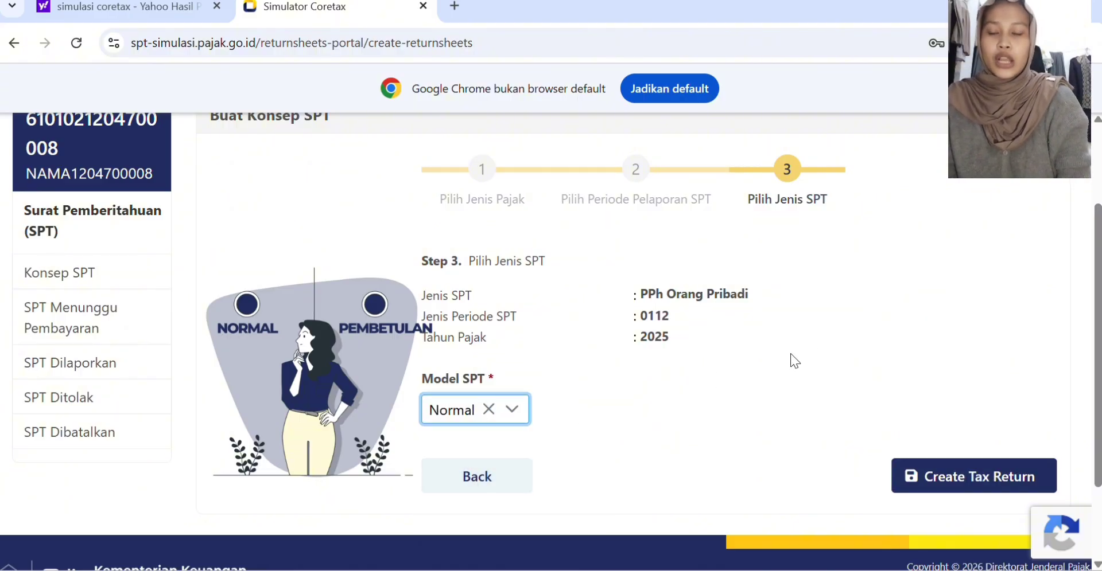
{"action": "left_click", "coordinate": [929, 479]}
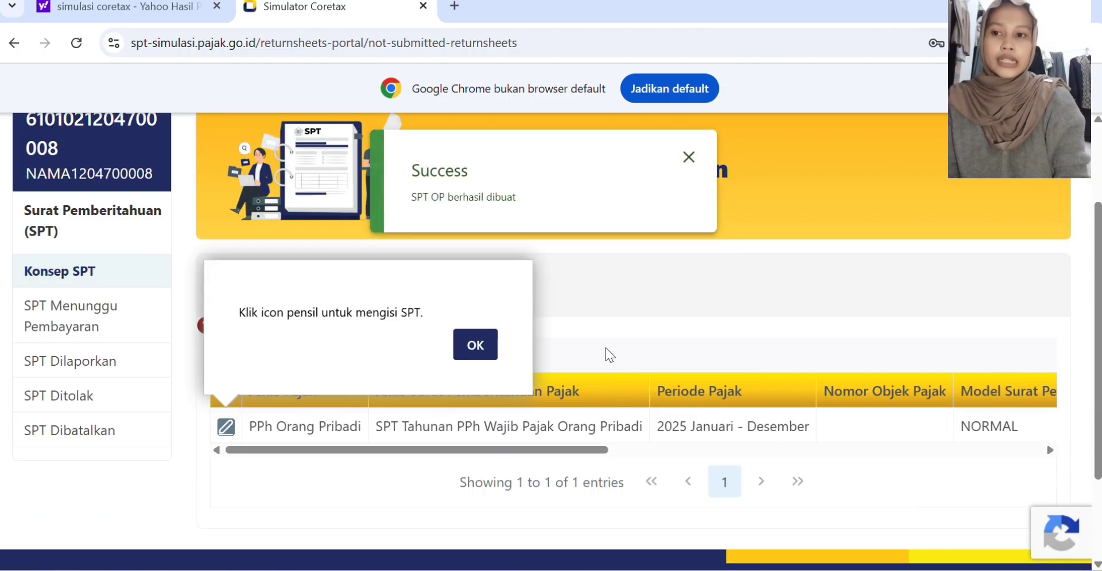
{"action": "left_click", "coordinate": [475, 345]}
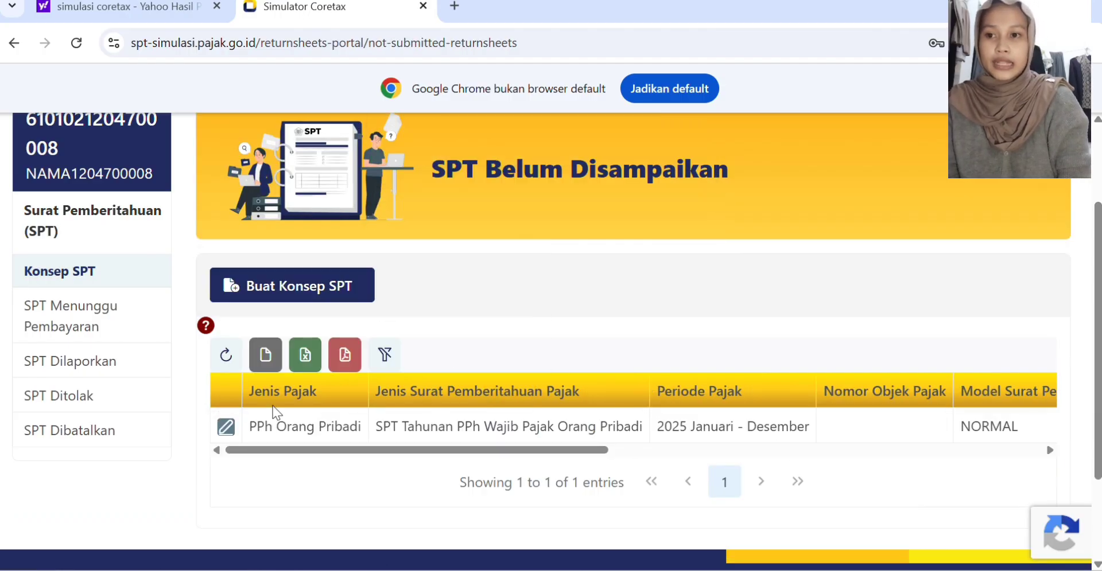
{"action": "left_click", "coordinate": [225, 427]}
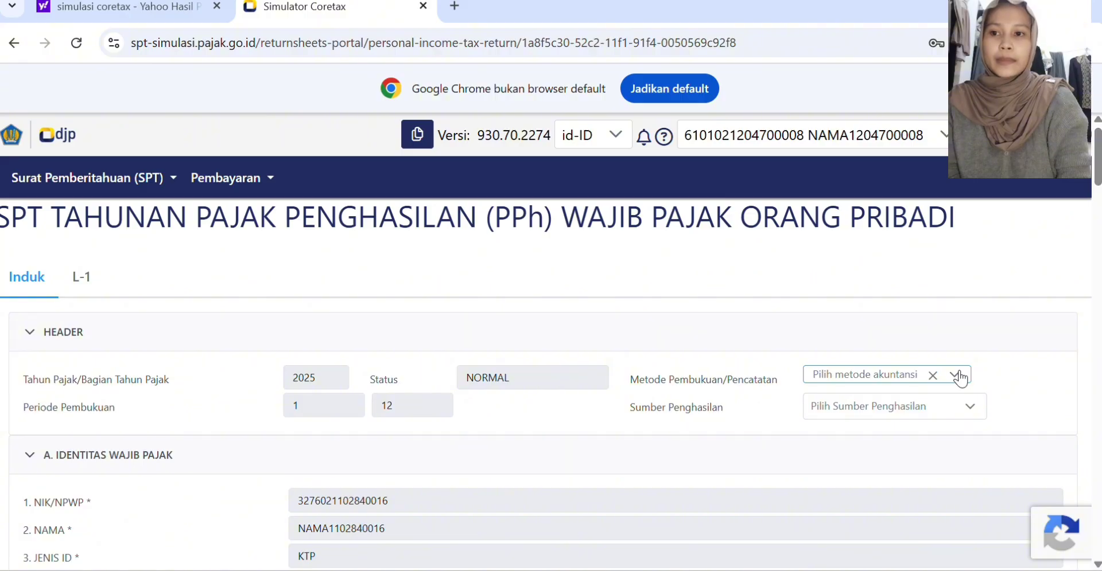
Step: In the return header, set Metode Pembukuan/Pencatatan to Pencatatan and Sumber Penghasilan to Pekerjaan
{"action": "left_click", "coordinate": [955, 375]}
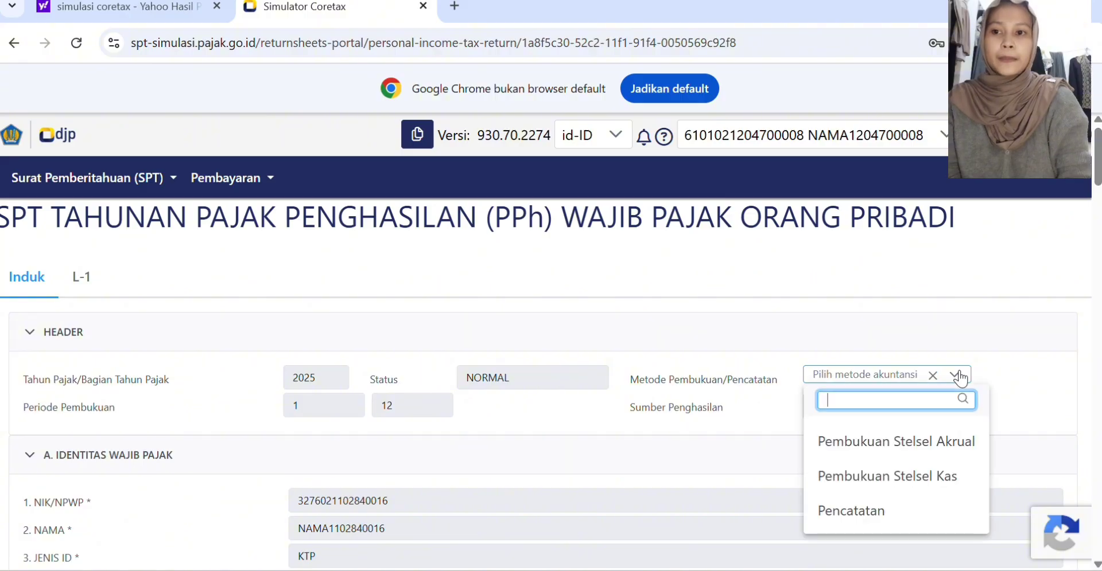
{"action": "left_click", "coordinate": [891, 503]}
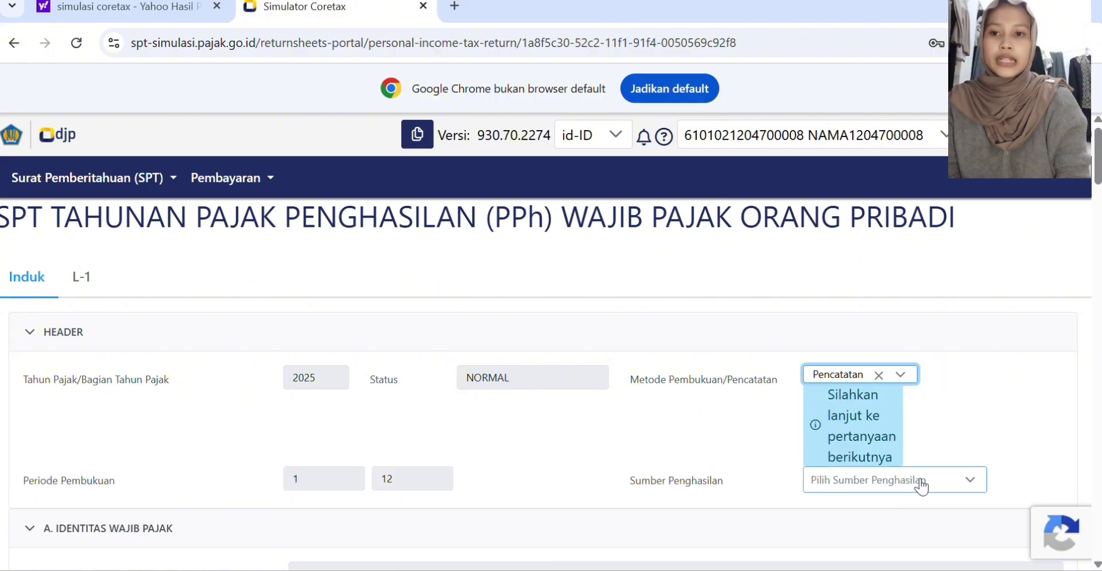
{"action": "left_click", "coordinate": [953, 485]}
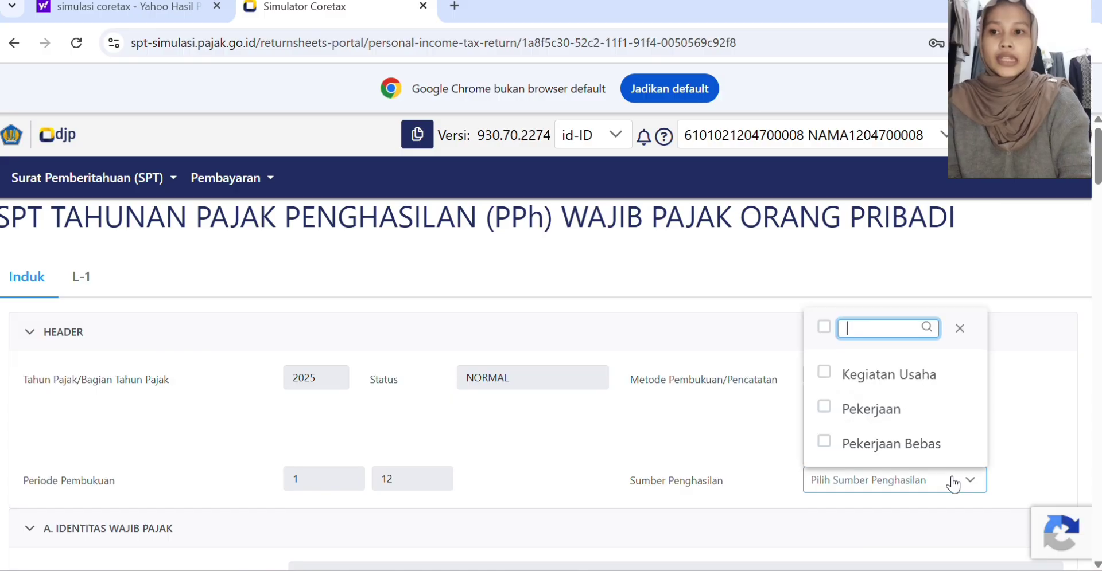
{"action": "left_click", "coordinate": [843, 404]}
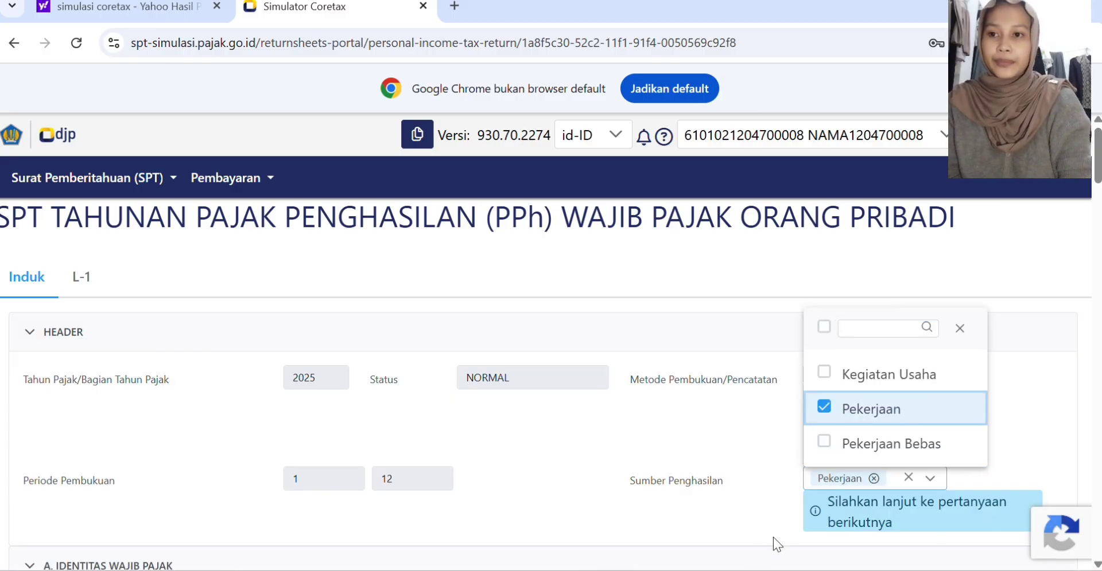
Step: In the net income summary, answer Ya to question 1.a about domestic income from employment
{"action": "scroll", "coordinate": [718, 522], "scroll_direction": "down", "scroll_amount": 3}
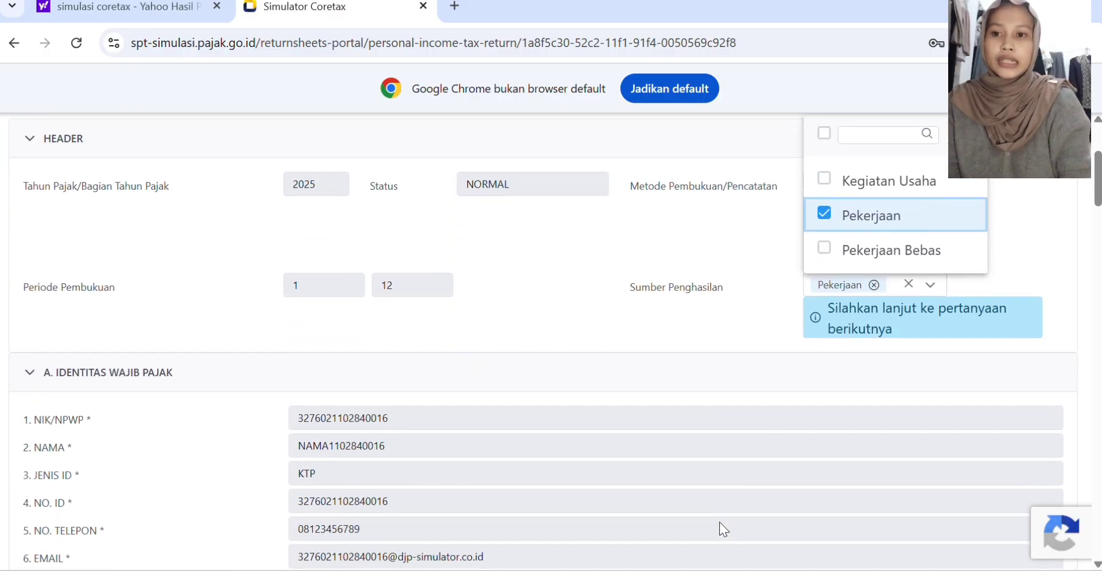
{"action": "scroll", "coordinate": [719, 522], "scroll_direction": "down", "scroll_amount": 4}
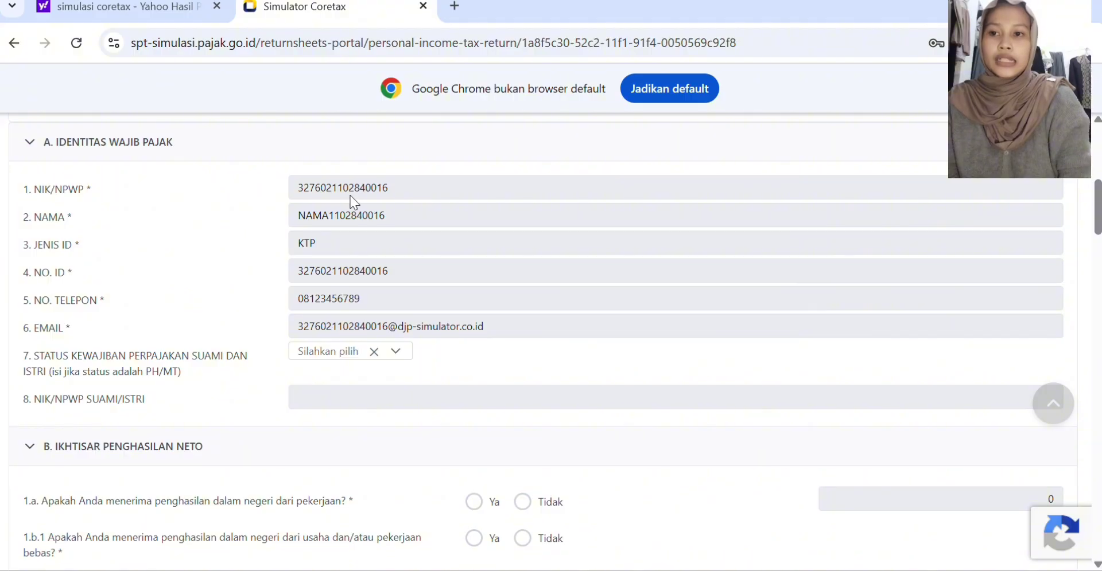
{"action": "scroll", "coordinate": [381, 363], "scroll_direction": "down", "scroll_amount": 1}
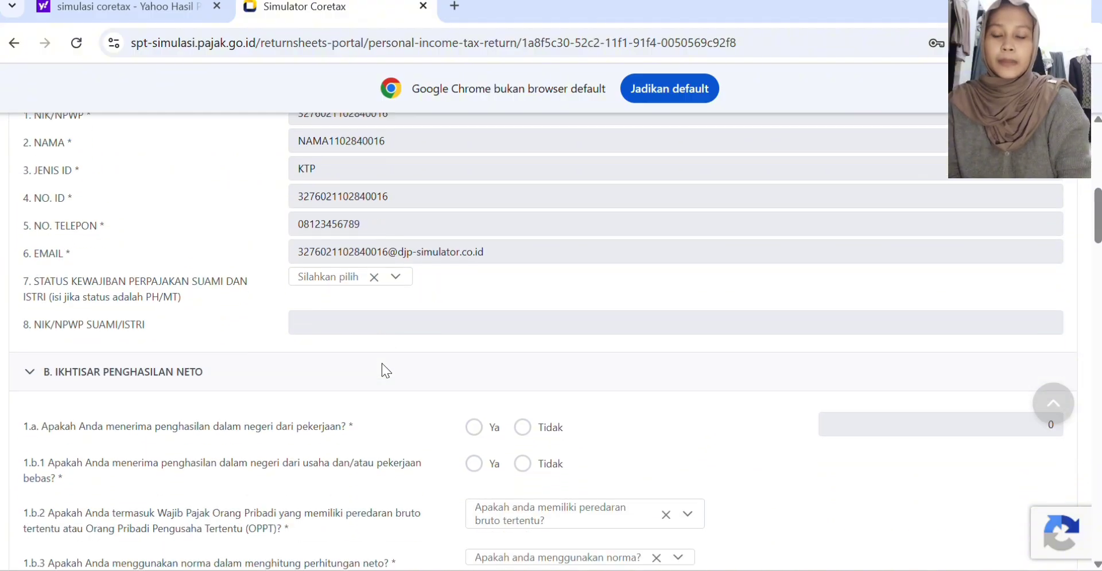
{"action": "scroll", "coordinate": [381, 364], "scroll_direction": "down", "scroll_amount": 2}
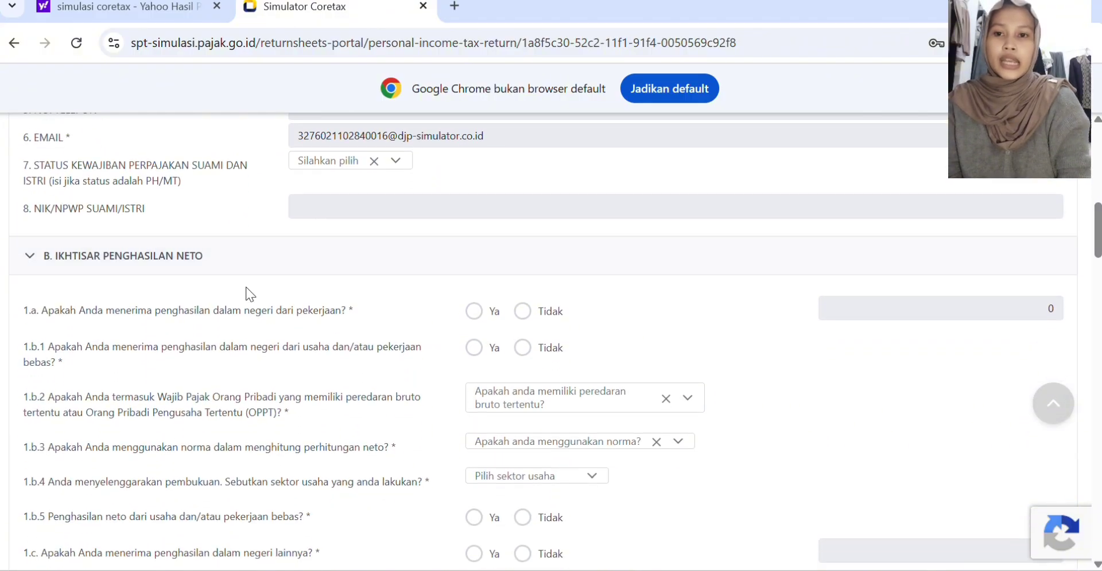
{"action": "scroll", "coordinate": [92, 189], "scroll_direction": "down", "scroll_amount": 1}
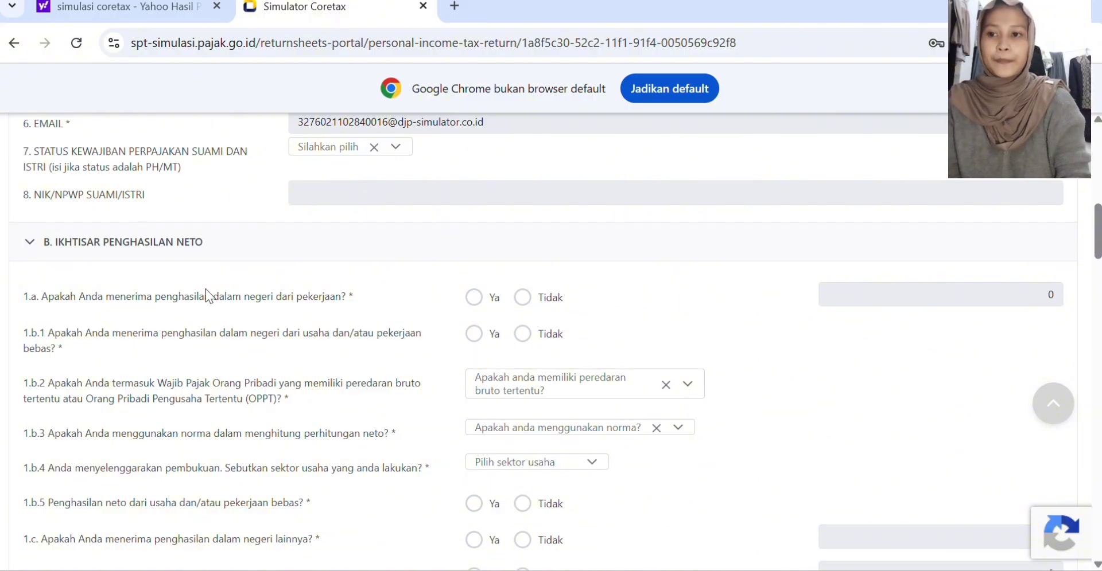
{"action": "scroll", "coordinate": [294, 282], "scroll_direction": "down", "scroll_amount": 1}
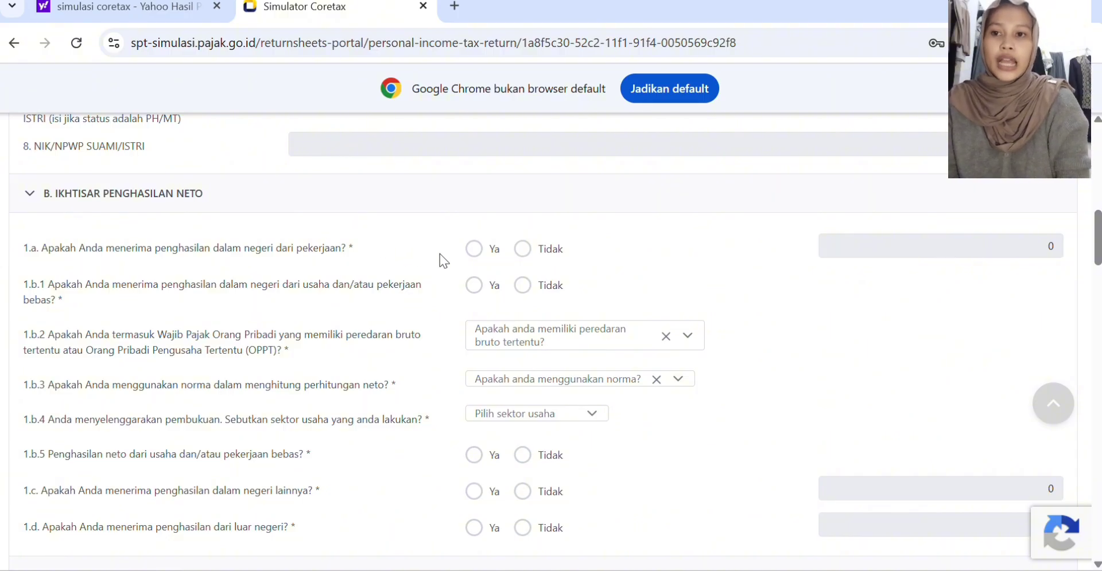
{"action": "left_click", "coordinate": [476, 250]}
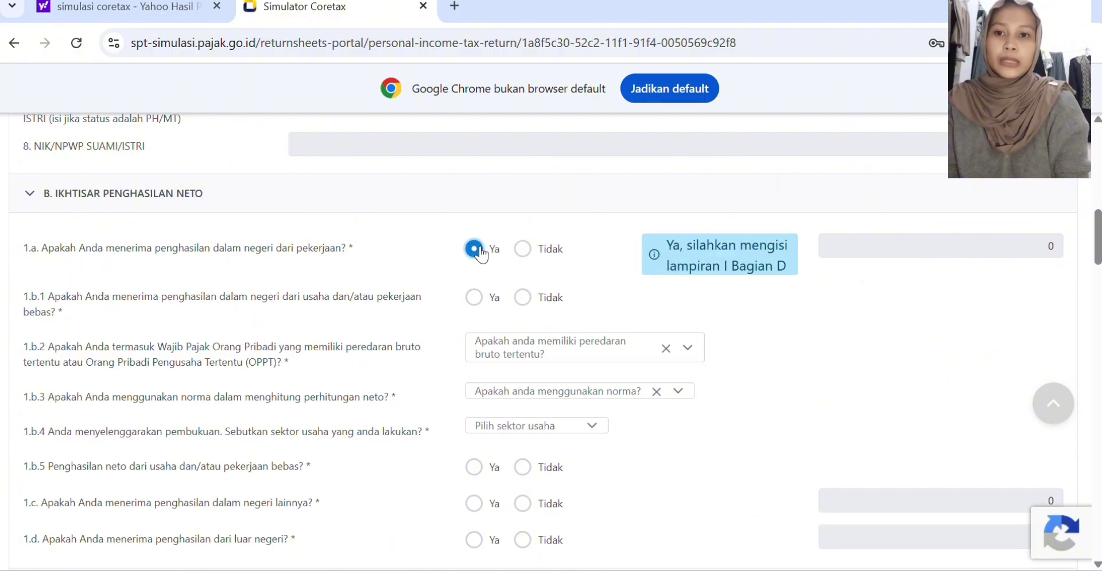
Step: Answer Tidak to questions 1.b.1, 1.c and 1.d about business, other domestic and foreign income
{"action": "scroll", "coordinate": [481, 304], "scroll_direction": "down", "scroll_amount": 1}
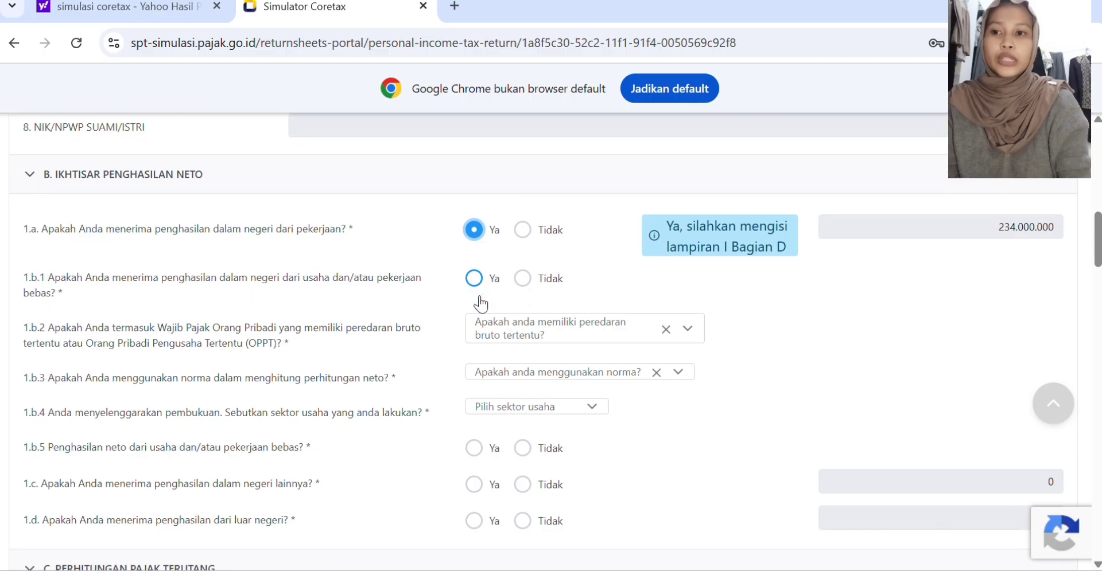
{"action": "scroll", "coordinate": [481, 304], "scroll_direction": "down", "scroll_amount": 1}
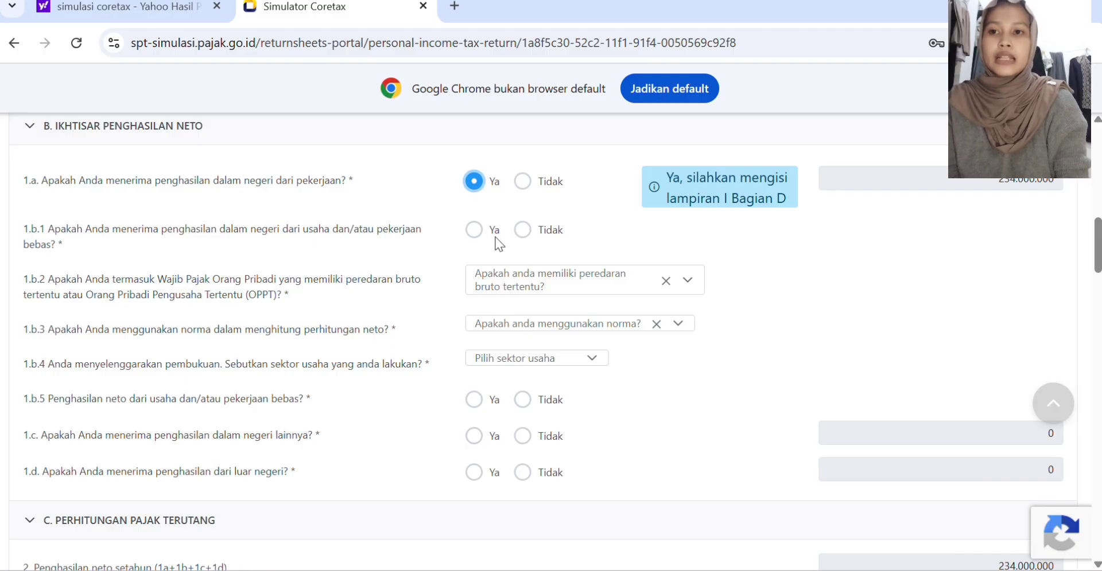
{"action": "left_click", "coordinate": [522, 230]}
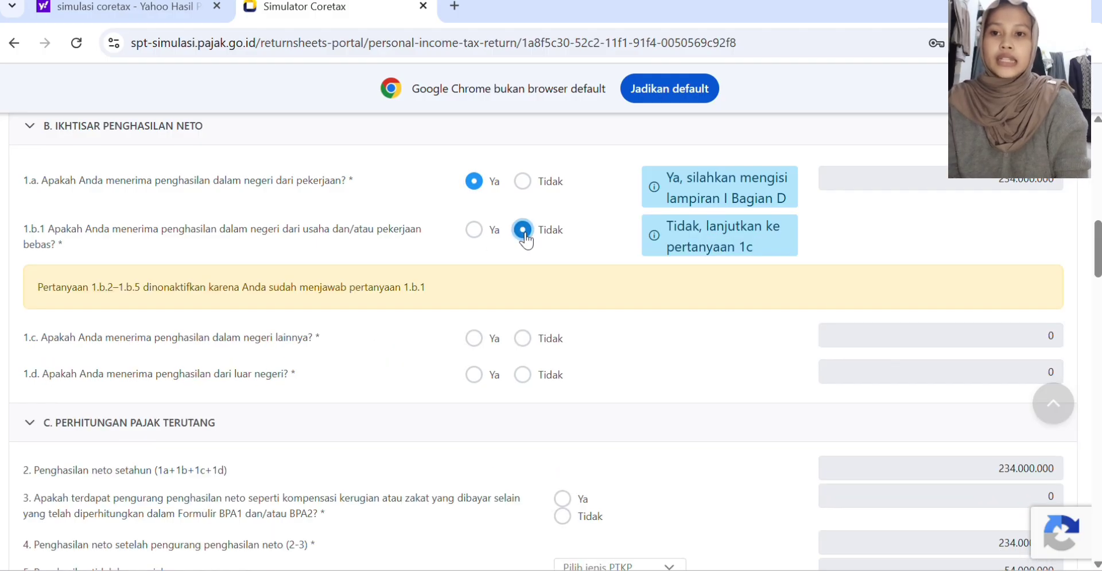
{"action": "scroll", "coordinate": [521, 255], "scroll_direction": "down", "scroll_amount": 1}
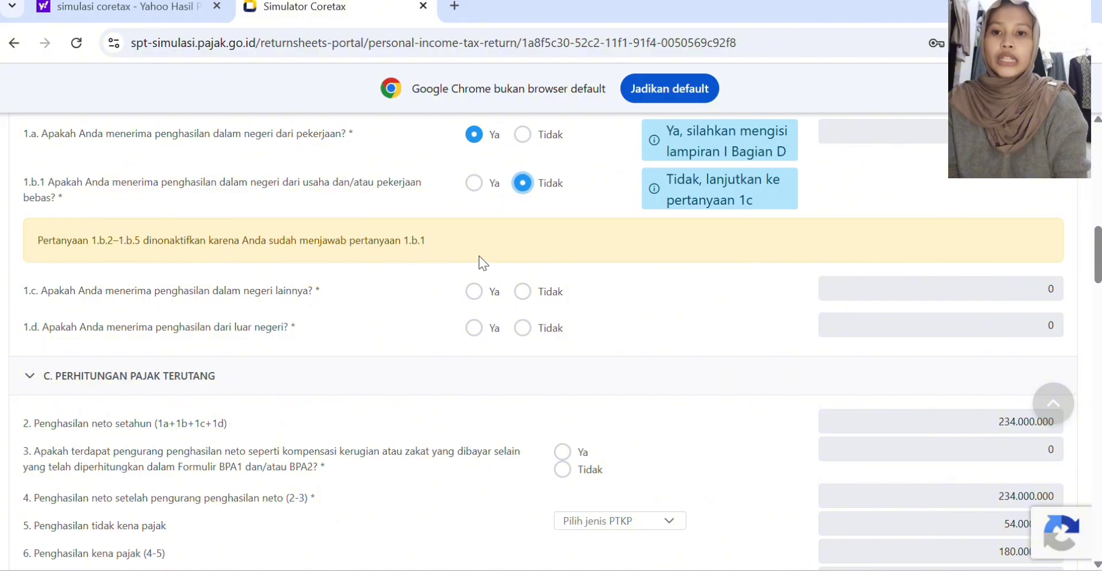
{"action": "left_click", "coordinate": [522, 291]}
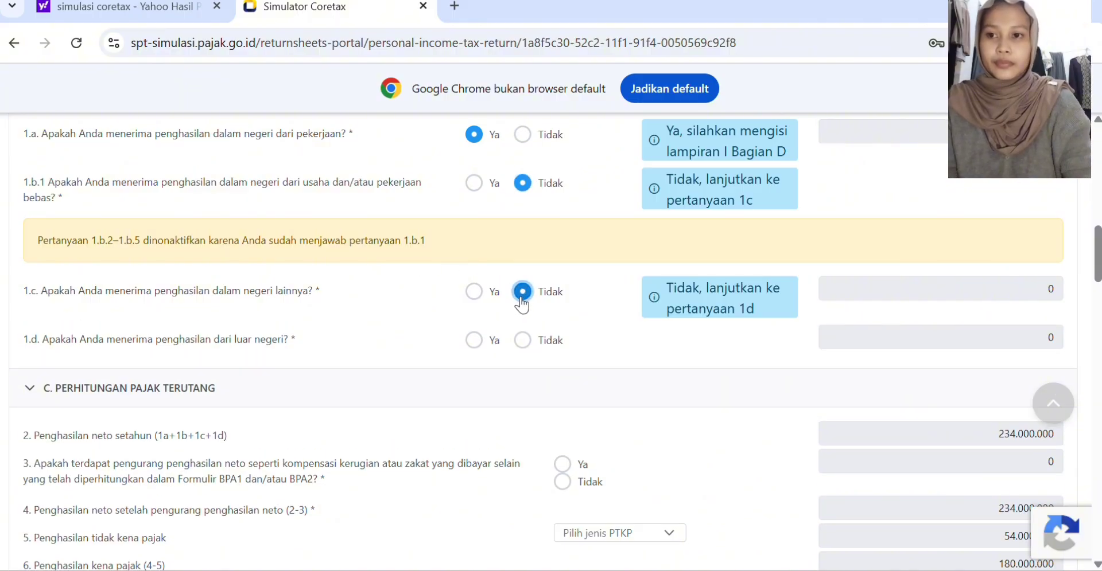
{"action": "left_click", "coordinate": [522, 340]}
{"action": "scroll", "coordinate": [529, 344], "scroll_direction": "down", "scroll_amount": 2}
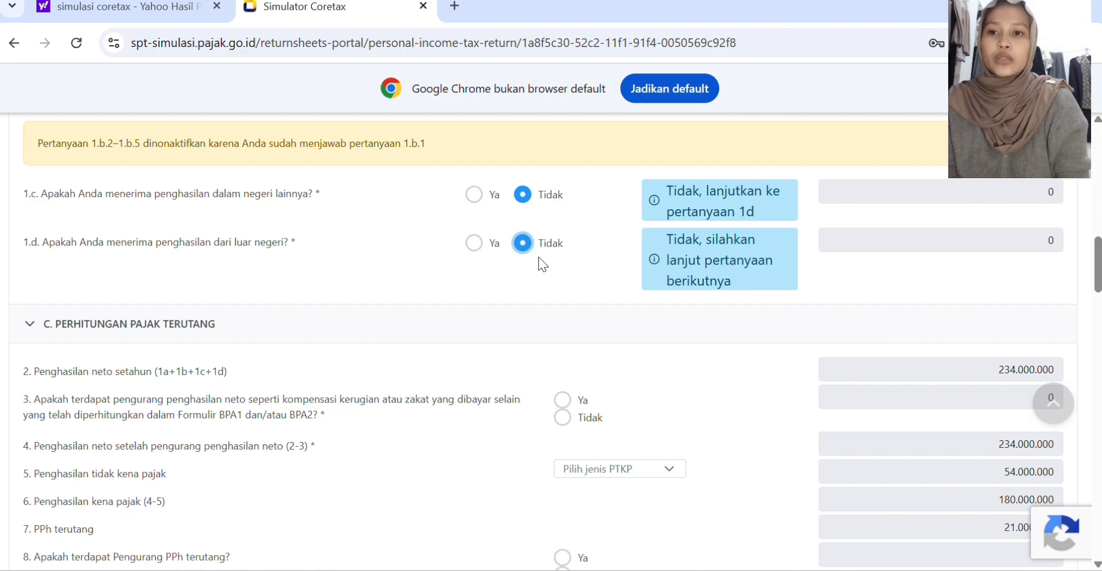
Step: Open attachment L-1 of the return at the Kas dan Setara Kas table of year-end assets
{"action": "scroll", "coordinate": [539, 258], "scroll_direction": "up", "scroll_amount": 3}
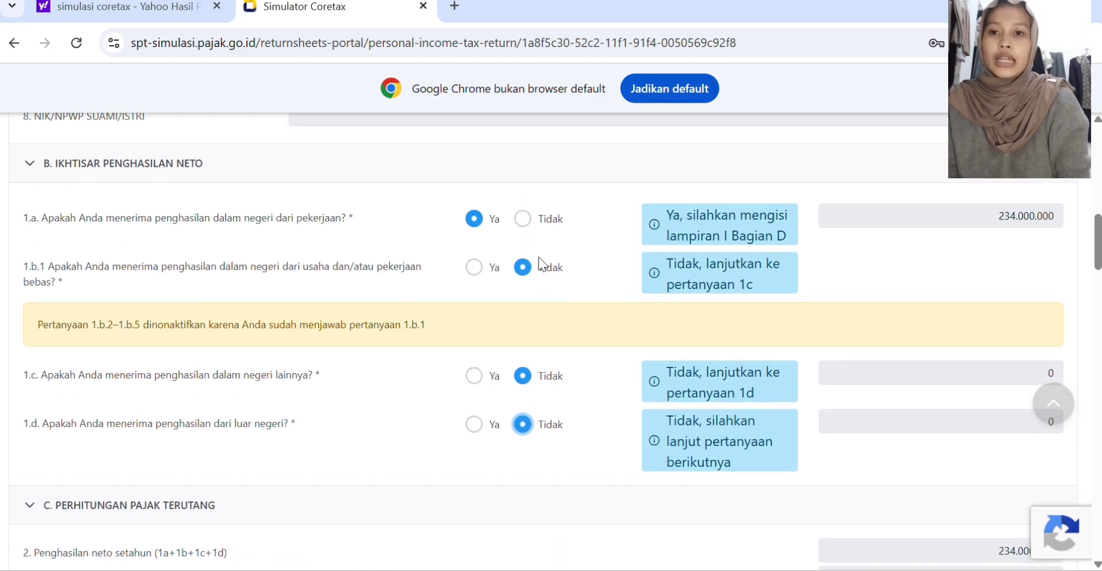
{"action": "scroll", "coordinate": [538, 257], "scroll_direction": "up", "scroll_amount": 10}
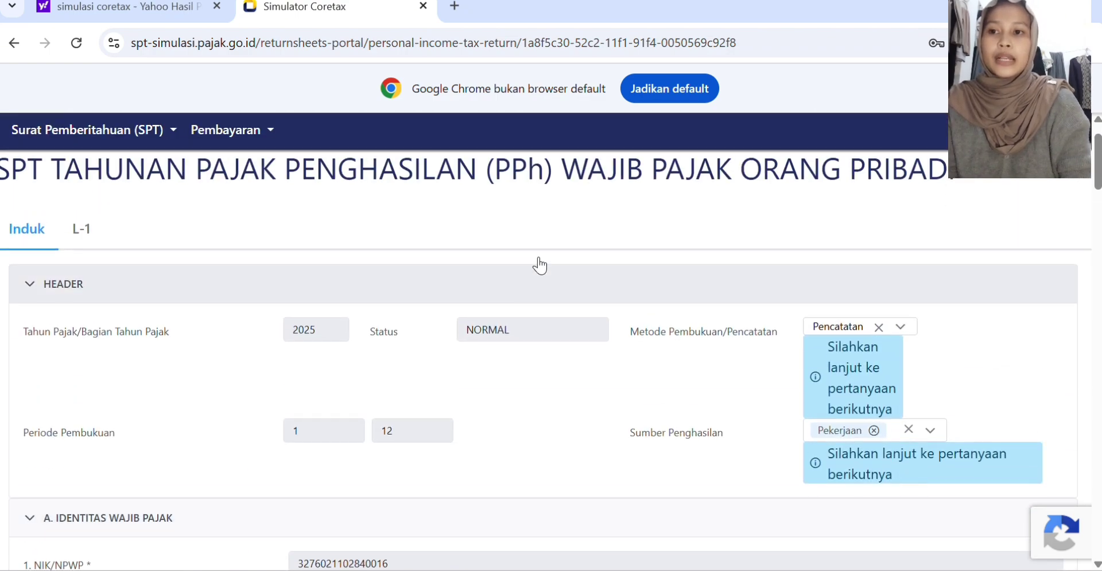
{"action": "scroll", "coordinate": [539, 266], "scroll_direction": "up", "scroll_amount": 1}
{"action": "left_click", "coordinate": [81, 277]}
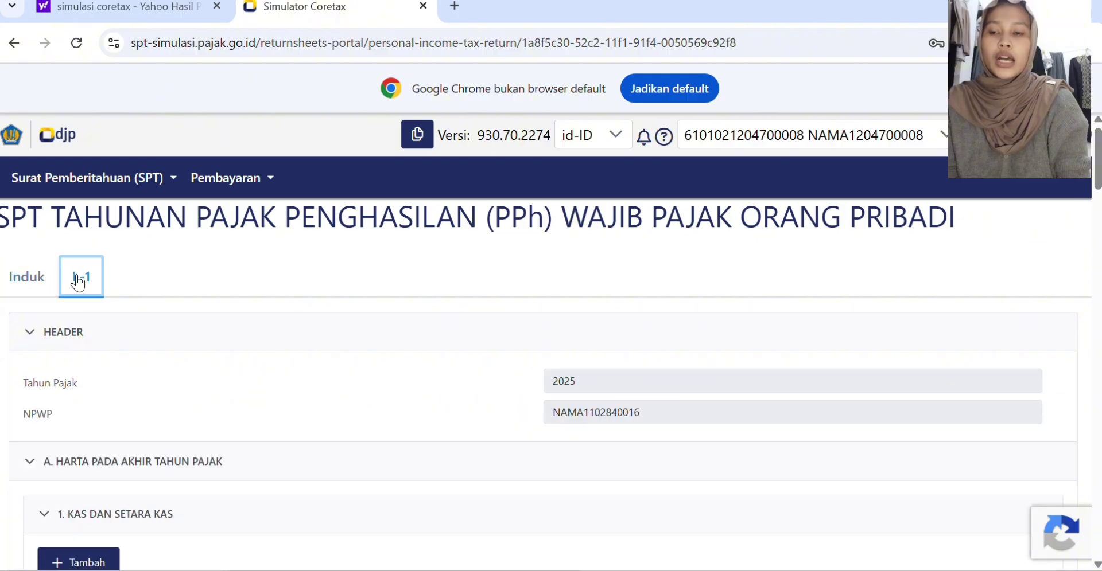
{"action": "scroll", "coordinate": [155, 455], "scroll_direction": "down", "scroll_amount": 4}
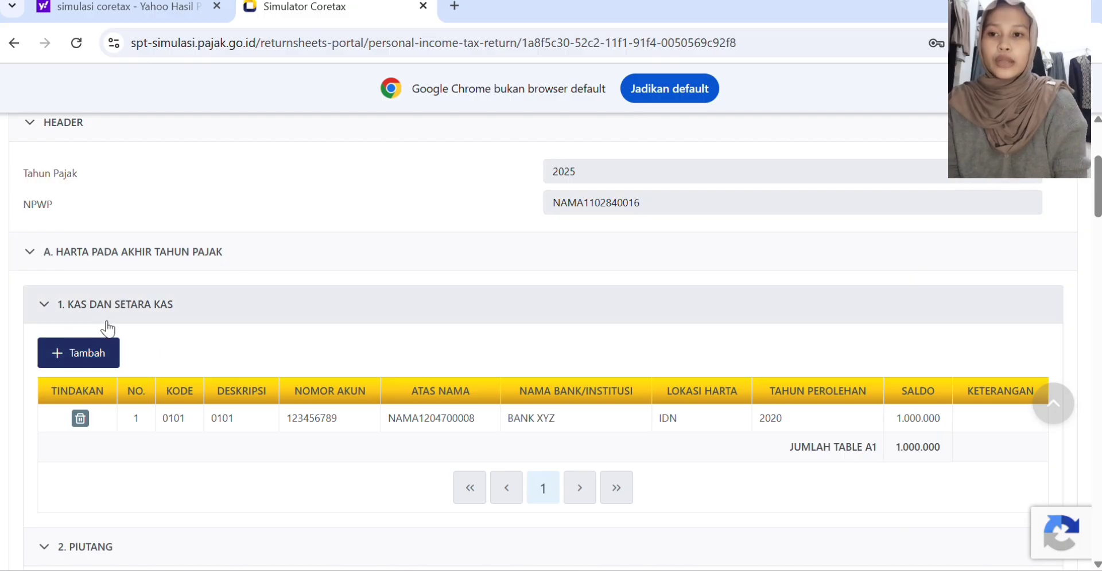
Step: Add a Kas dan Setara Kas entry with the description Tabungan (Bank/Lembaga Keuangan) and enter its account number
{"action": "left_click", "coordinate": [94, 355]}
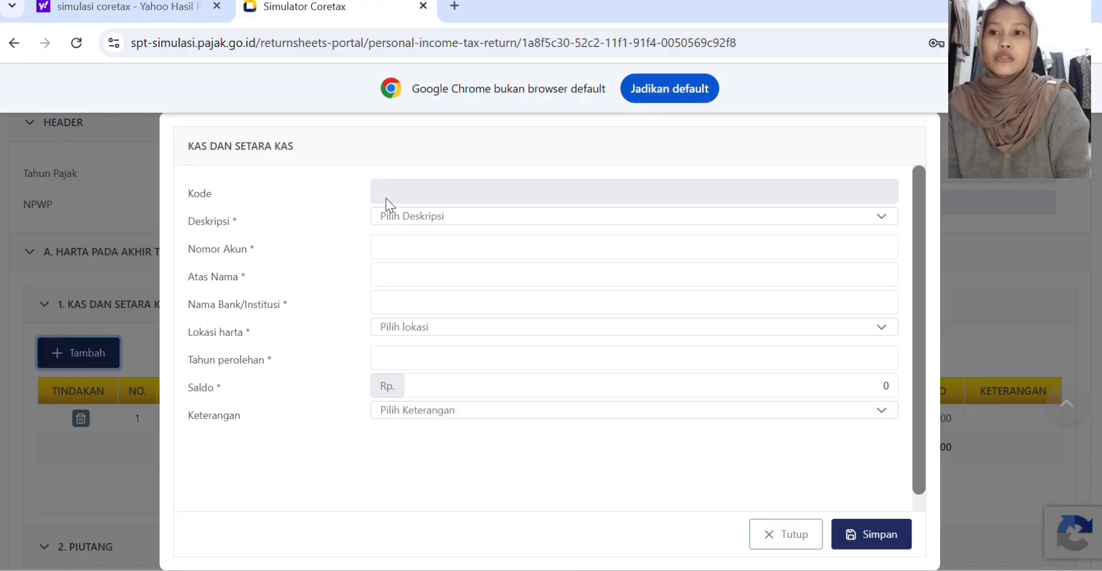
{"action": "left_click", "coordinate": [461, 218]}
{"action": "left_click", "coordinate": [456, 318]}
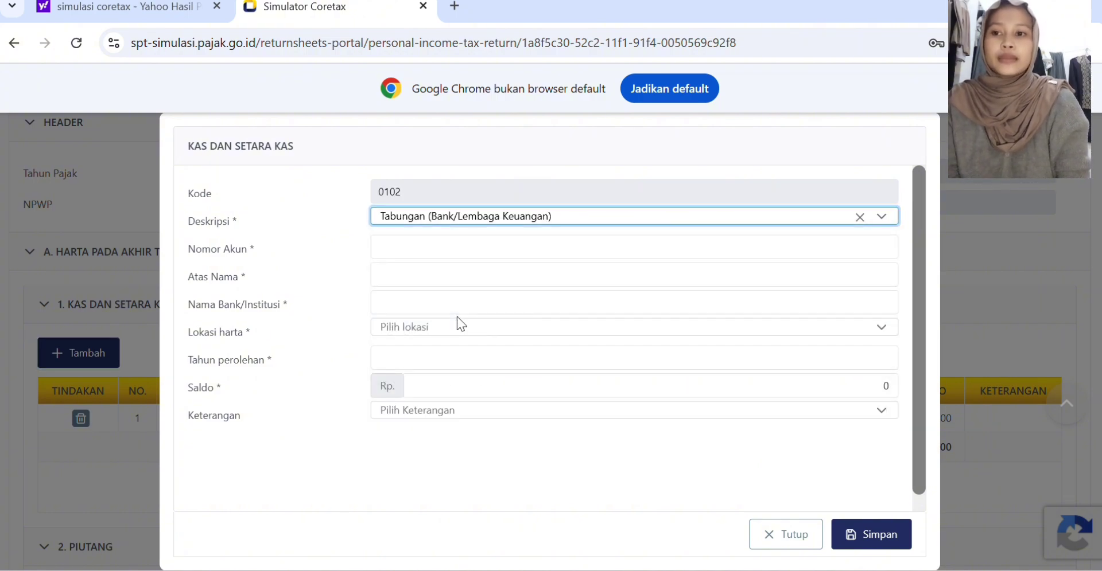
{"action": "left_click", "coordinate": [426, 241]}
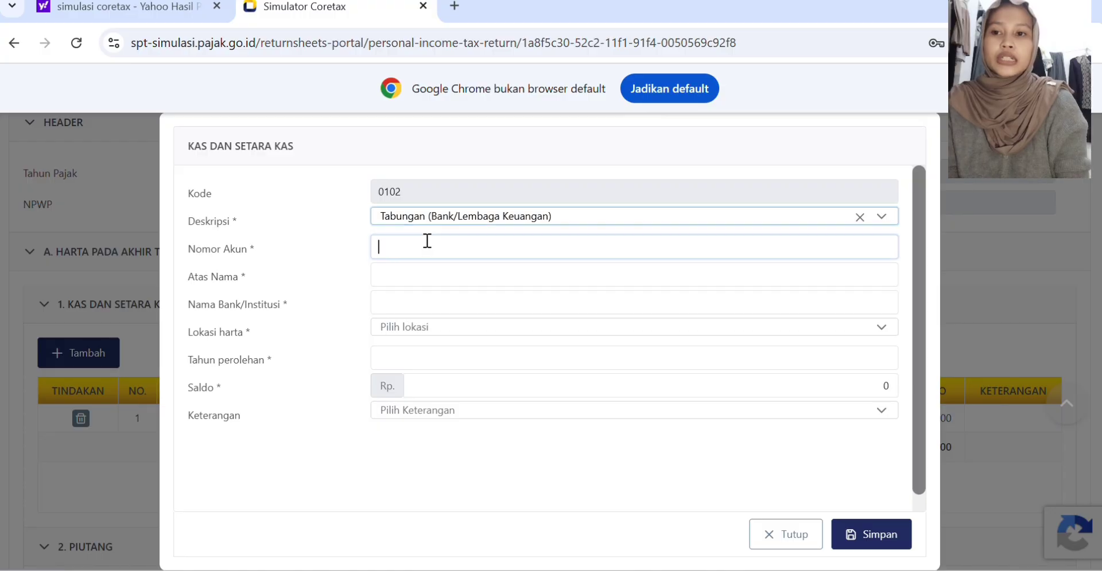
{"action": "type", "text": "123"}
Step: Set the savings entry's Atas Nama to "Nama sendiri" and Nama Bank/Institusi to BCA
{"action": "left_click", "coordinate": [404, 276]}
{"action": "type", "text": "Nama"}
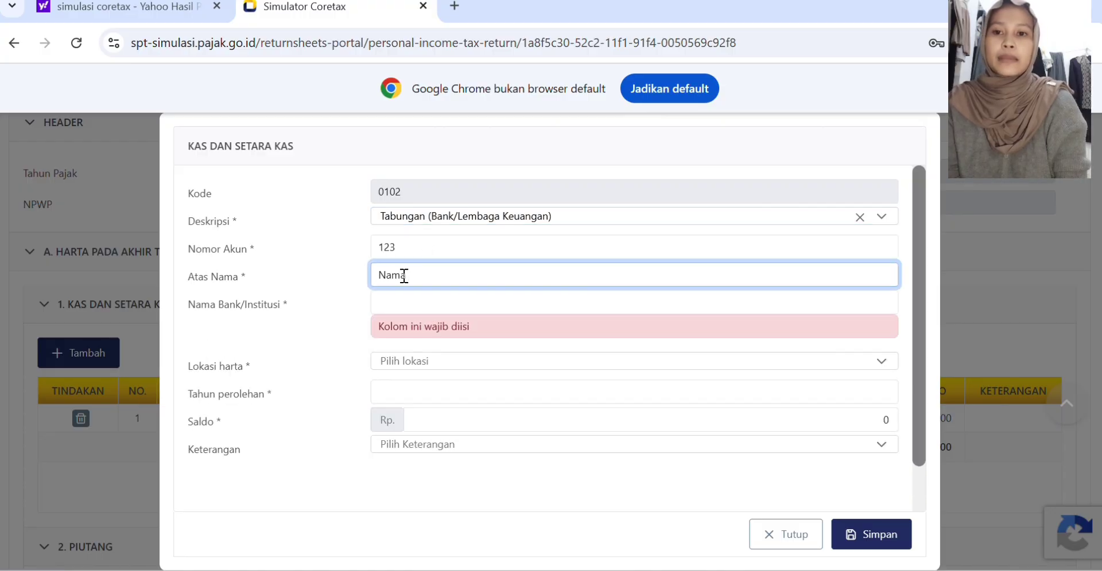
{"action": "type", "text": " se"}
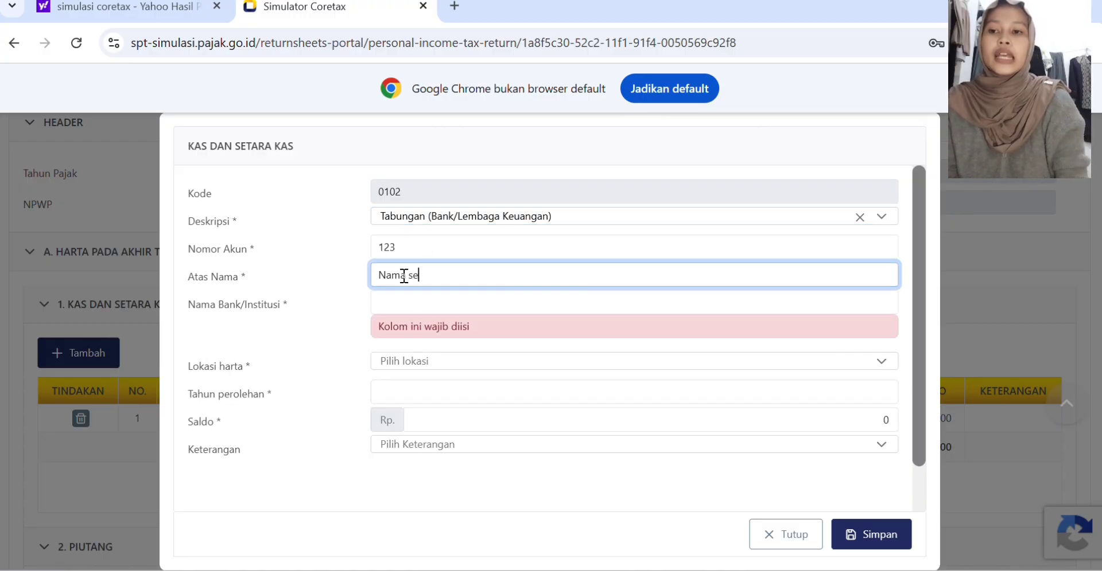
{"action": "type", "text": "ndi"}
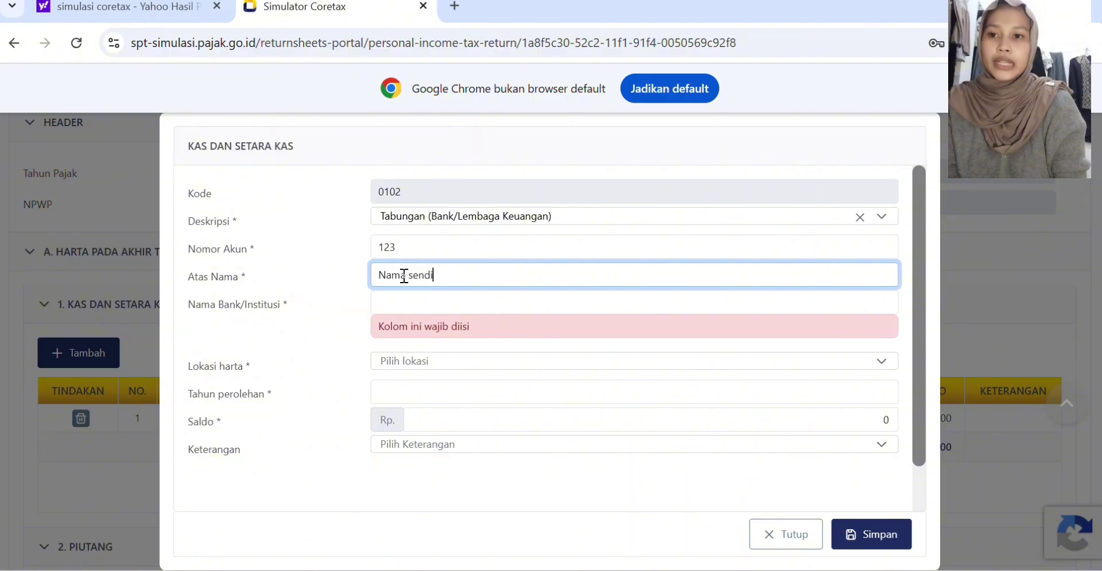
{"action": "type", "text": "ri"}
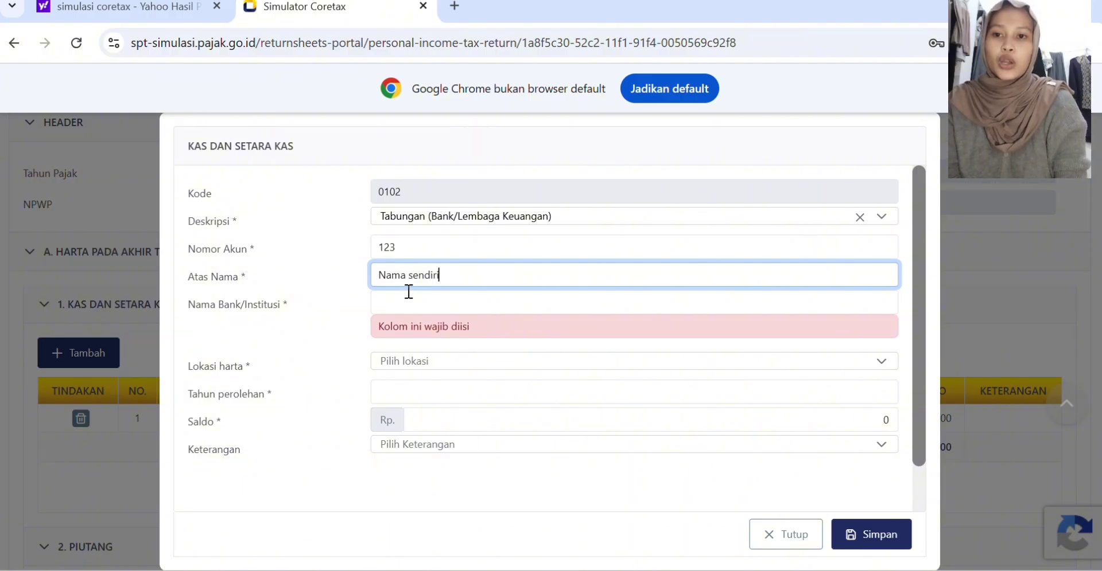
{"action": "left_click", "coordinate": [408, 295]}
{"action": "type", "text": "BCA"}
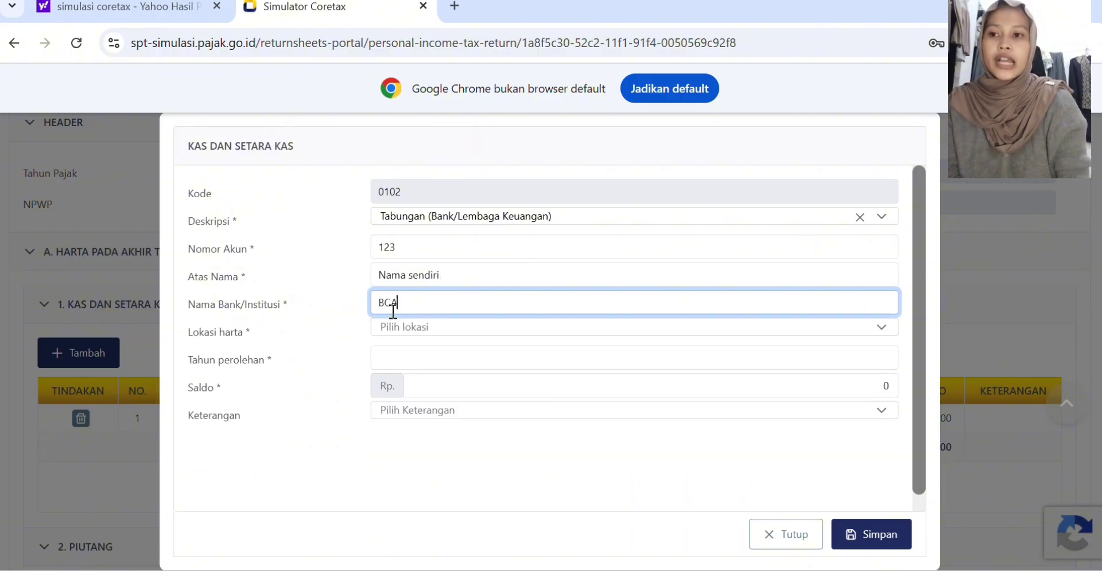
Step: Set Lokasi harta to Indonesia, Tahun perolehan to 2025 and Saldo to Rp 11.200.000, and save the savings entry
{"action": "left_click", "coordinate": [395, 359]}
{"action": "type", "text": "20"}
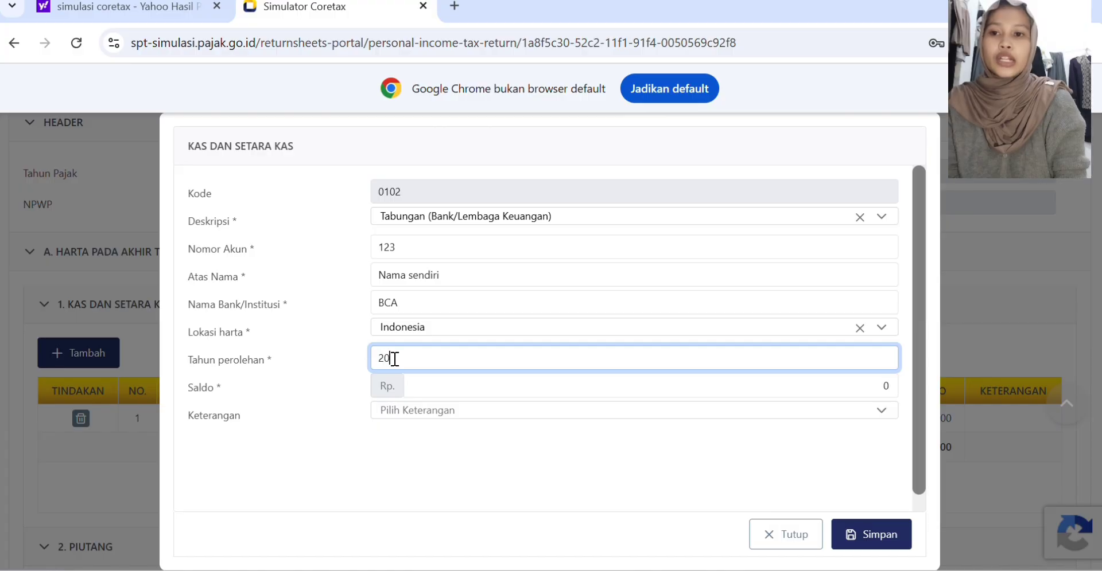
{"action": "type", "text": "25"}
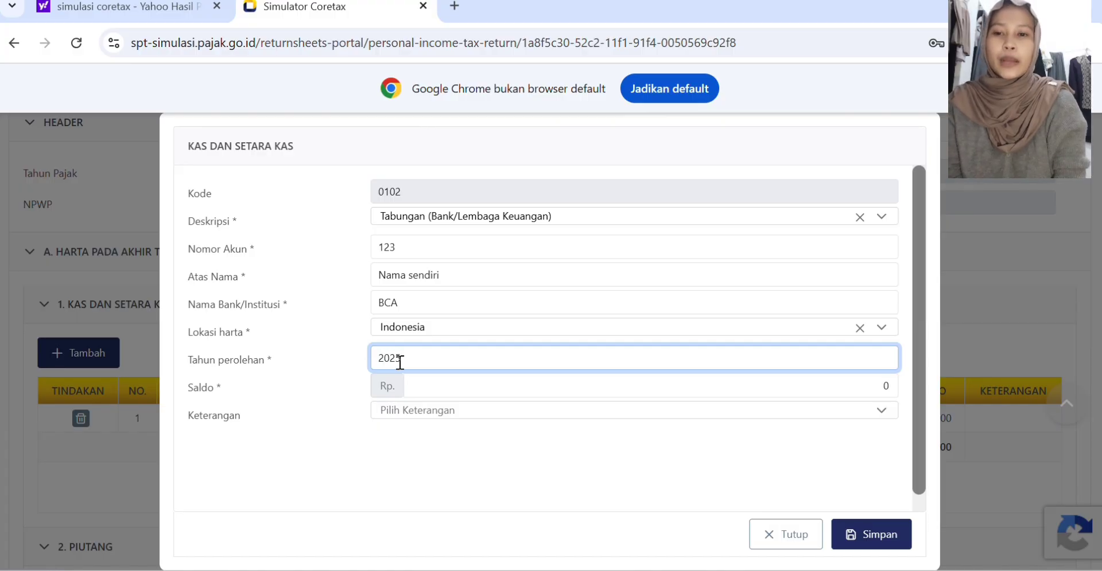
{"action": "left_click", "coordinate": [441, 386]}
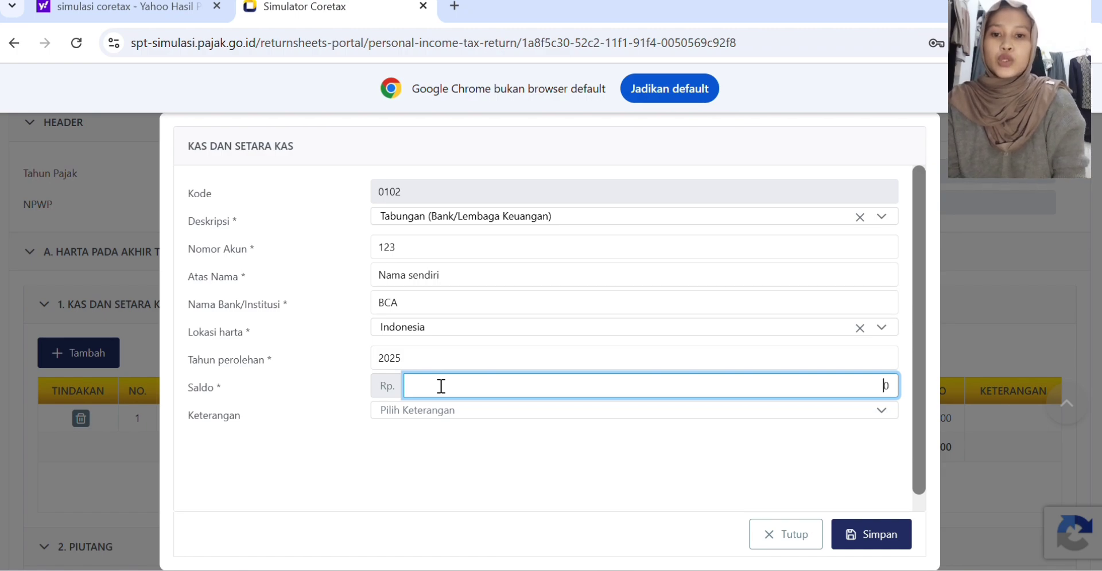
{"action": "type", "text": "11200000"}
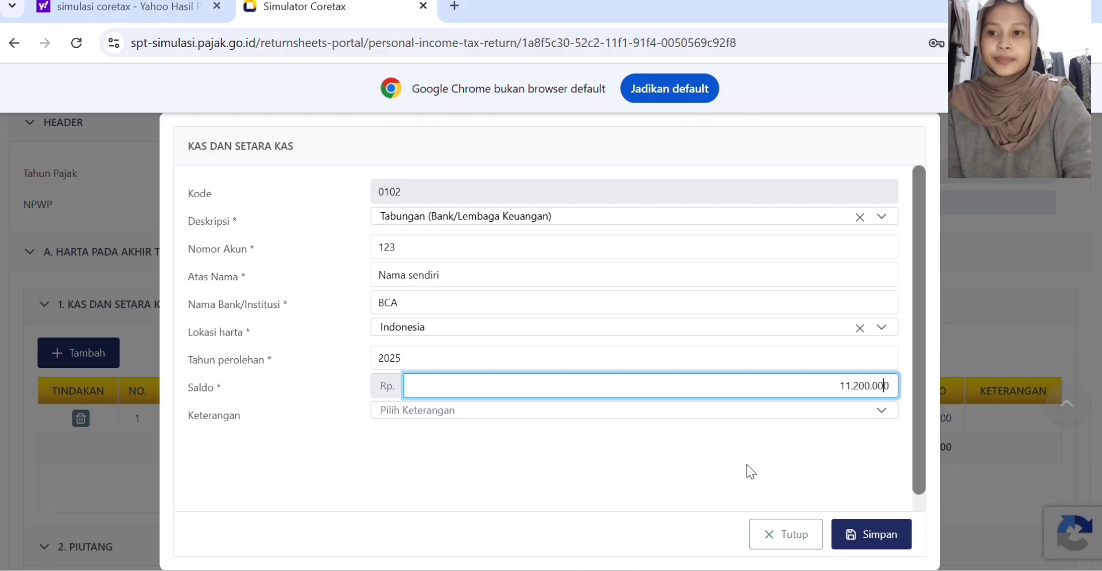
{"action": "left_click", "coordinate": [879, 532]}
Step: Add an Investasi/Sekuritas entry with the description "Saham yang dibeli untuk dijual kembali"
{"action": "scroll", "coordinate": [87, 423], "scroll_direction": "down", "scroll_amount": 4}
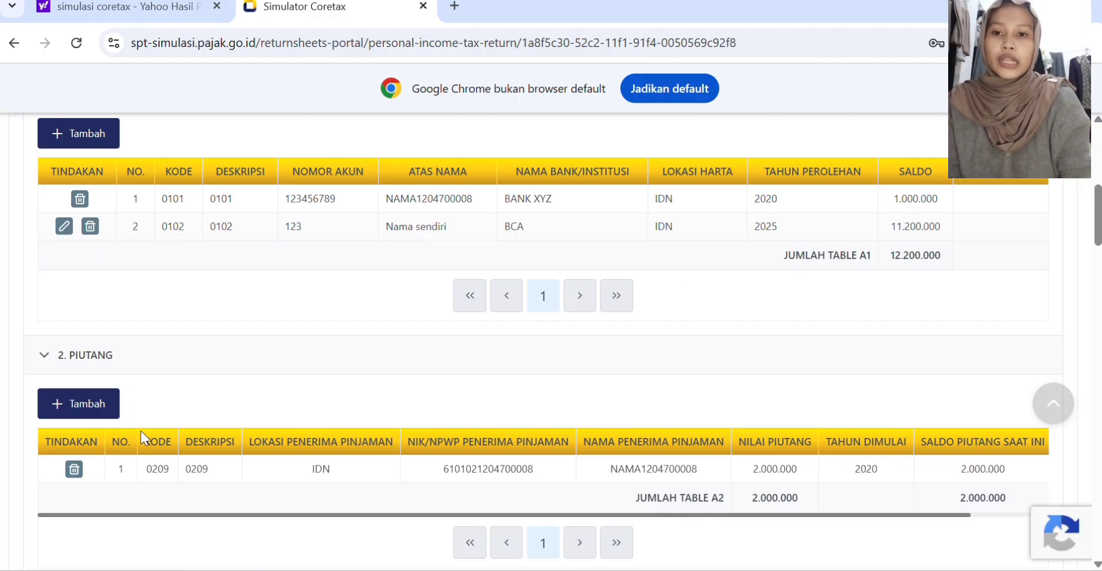
{"action": "scroll", "coordinate": [130, 464], "scroll_direction": "down", "scroll_amount": 4}
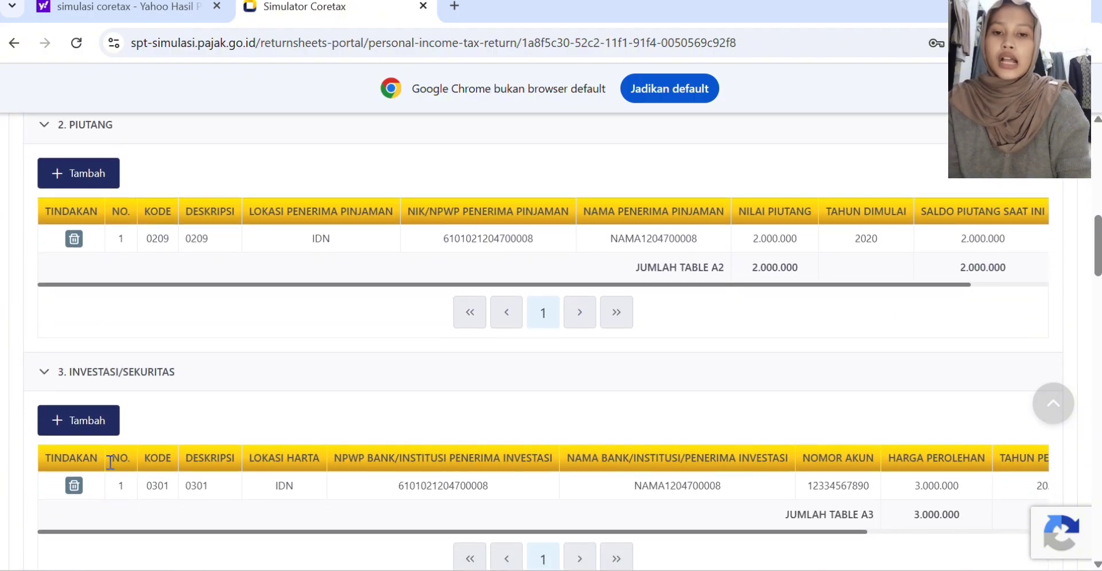
{"action": "left_click", "coordinate": [78, 424]}
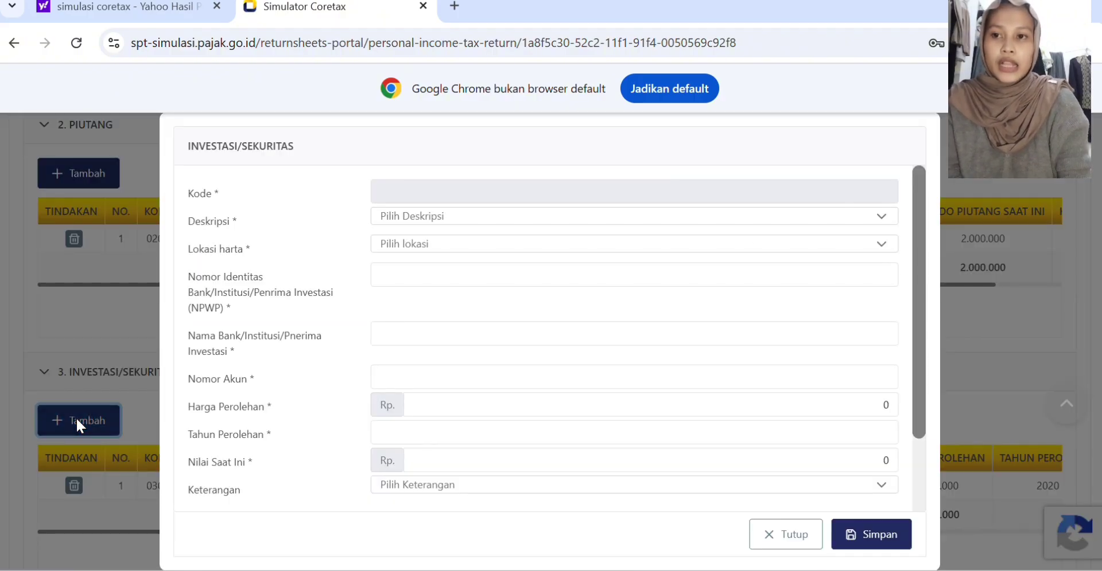
{"action": "left_click", "coordinate": [436, 217]}
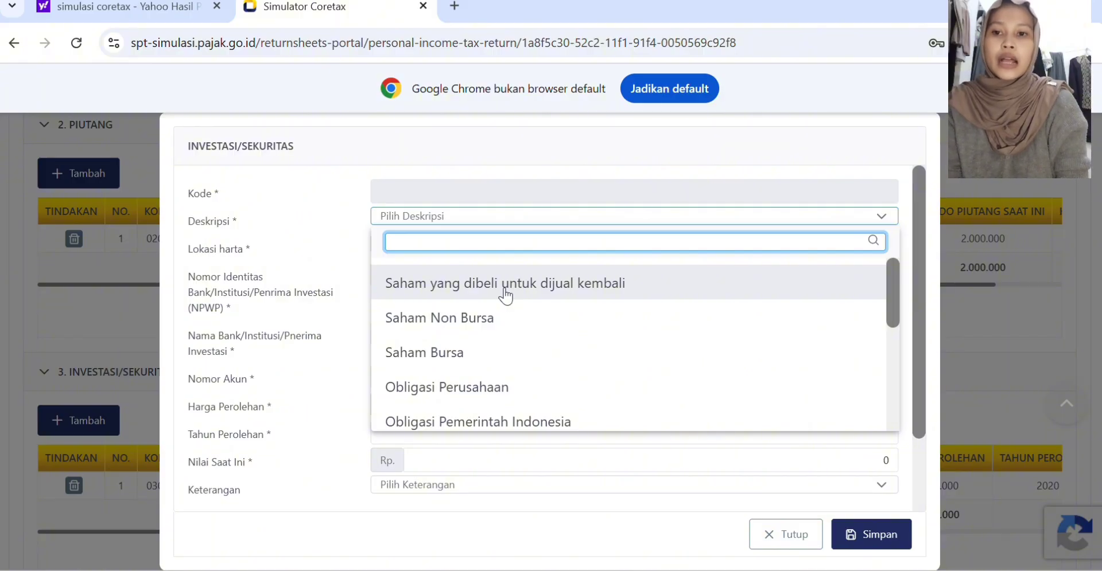
{"action": "scroll", "coordinate": [510, 376], "scroll_direction": "down", "scroll_amount": 2}
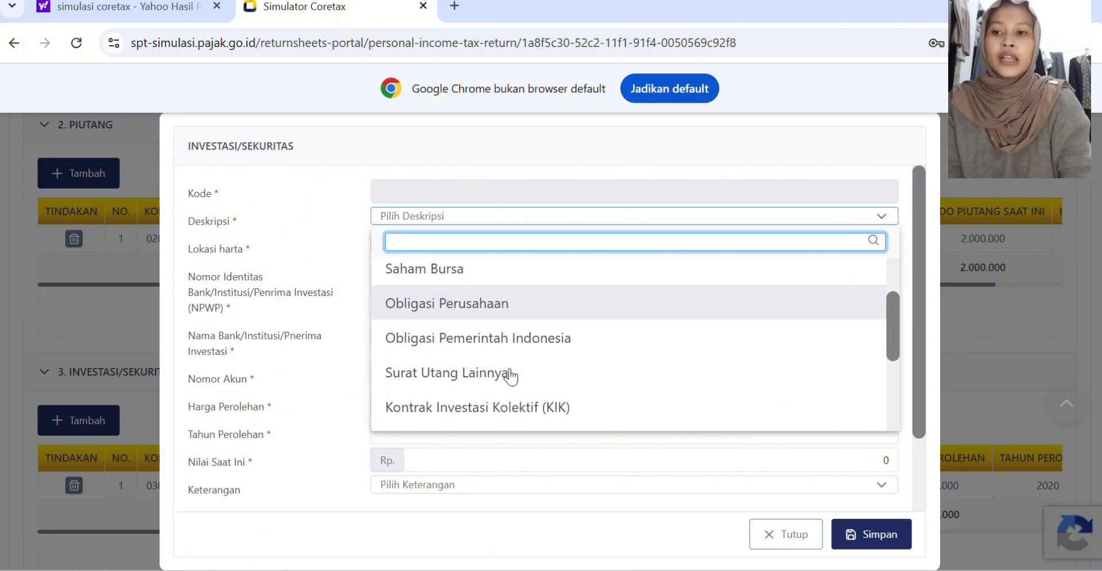
{"action": "scroll", "coordinate": [509, 377], "scroll_direction": "up", "scroll_amount": 3}
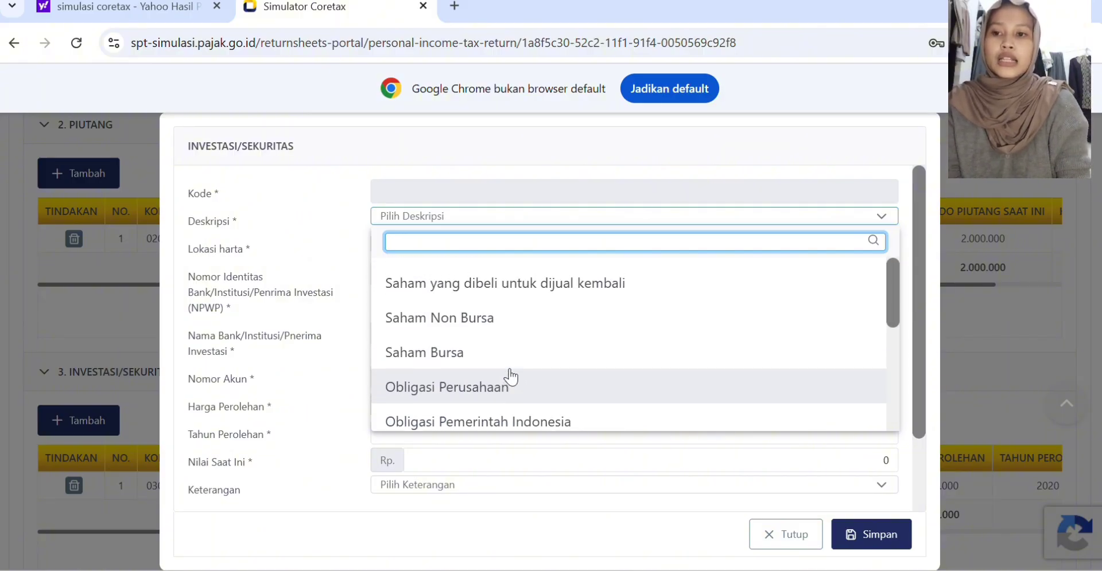
{"action": "left_click", "coordinate": [501, 285]}
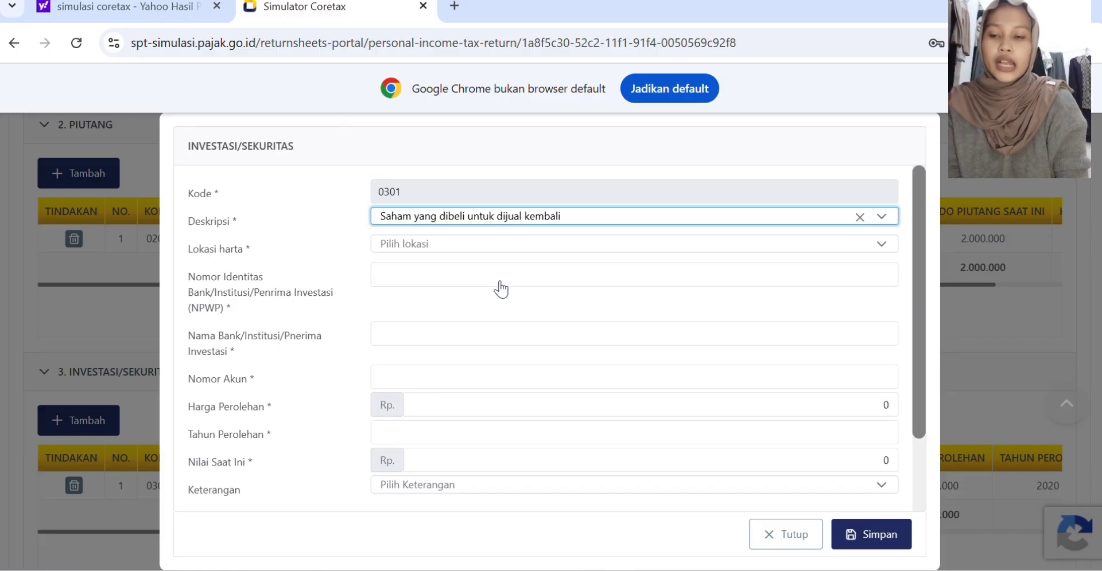
Step: Set the investment's Lokasi harta to Indonesia and enter the institution's tax identity number (NPWP)
{"action": "left_click", "coordinate": [420, 245]}
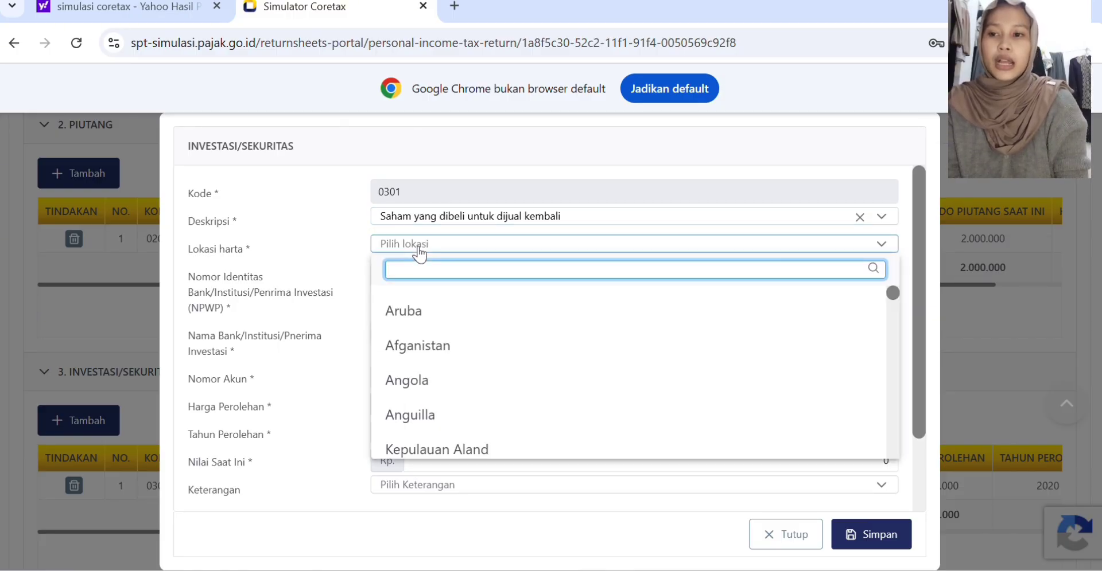
{"action": "type", "text": "ind"}
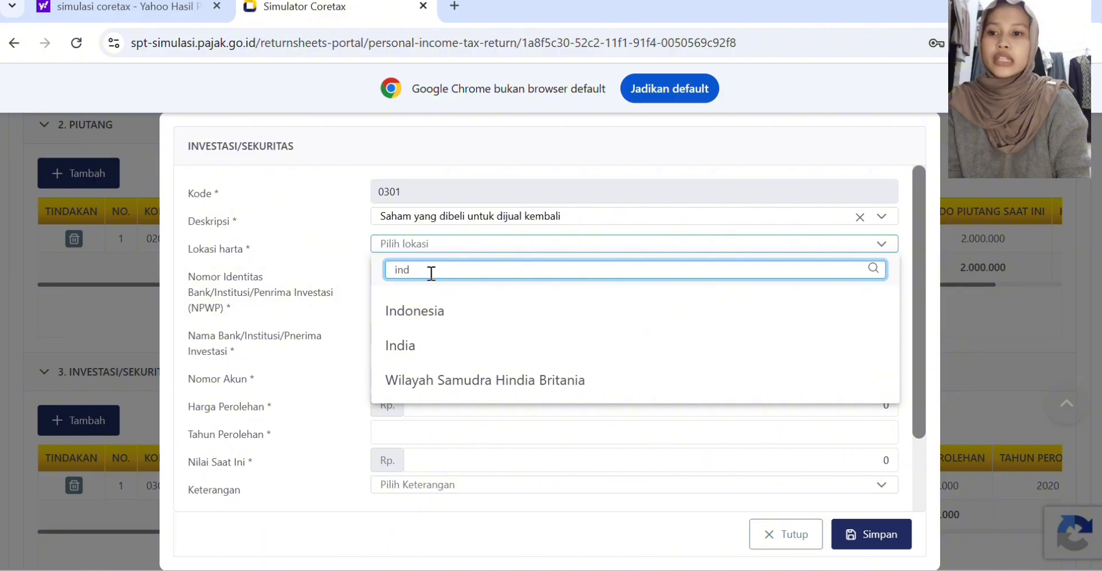
{"action": "left_click", "coordinate": [438, 315]}
{"action": "left_click", "coordinate": [396, 276]}
{"action": "type", "text": "317171"}
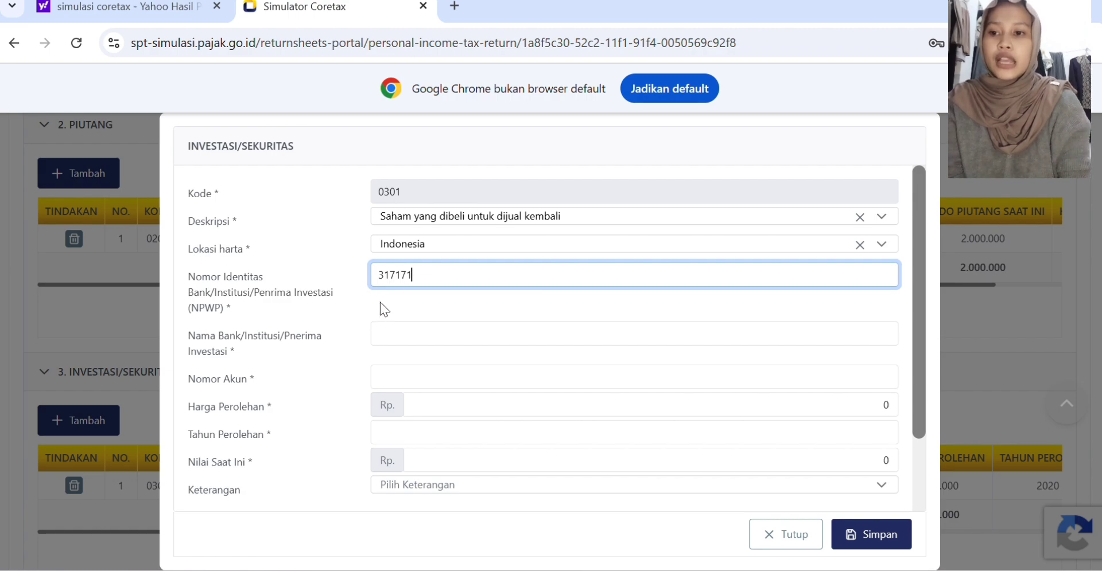
Step: Set the investment's institution name to Bank BCA and enter its account number
{"action": "left_click", "coordinate": [386, 333]}
{"action": "type", "text": "Bank B"}
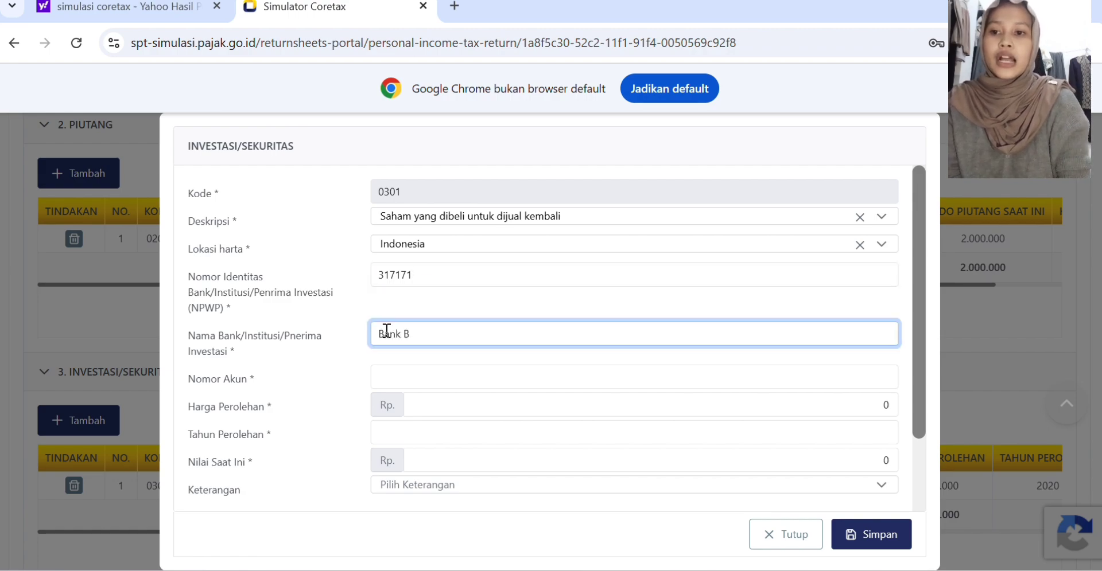
{"action": "type", "text": "CA"}
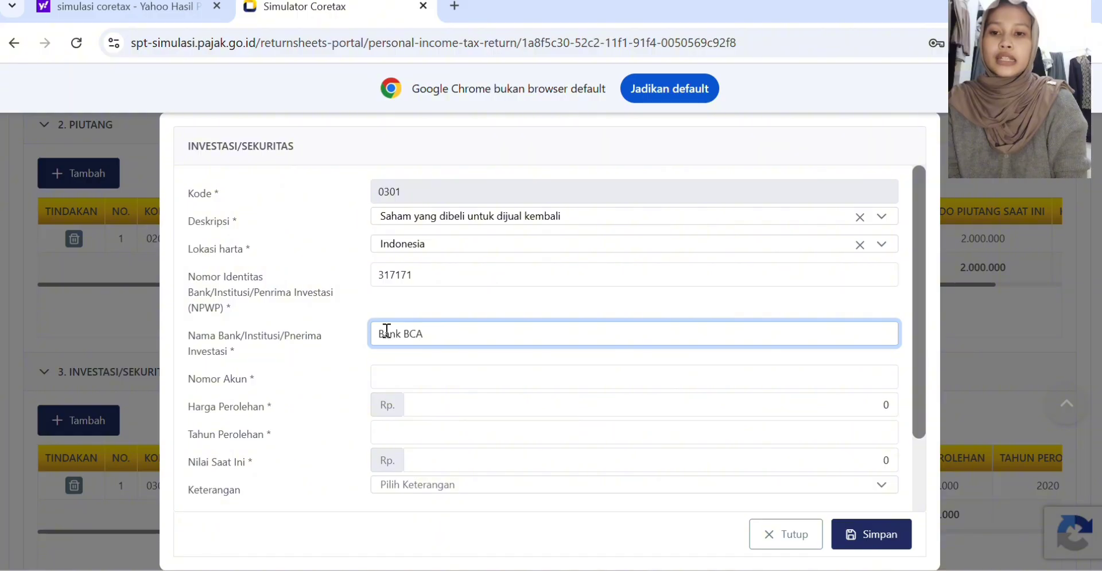
{"action": "left_click", "coordinate": [397, 380]}
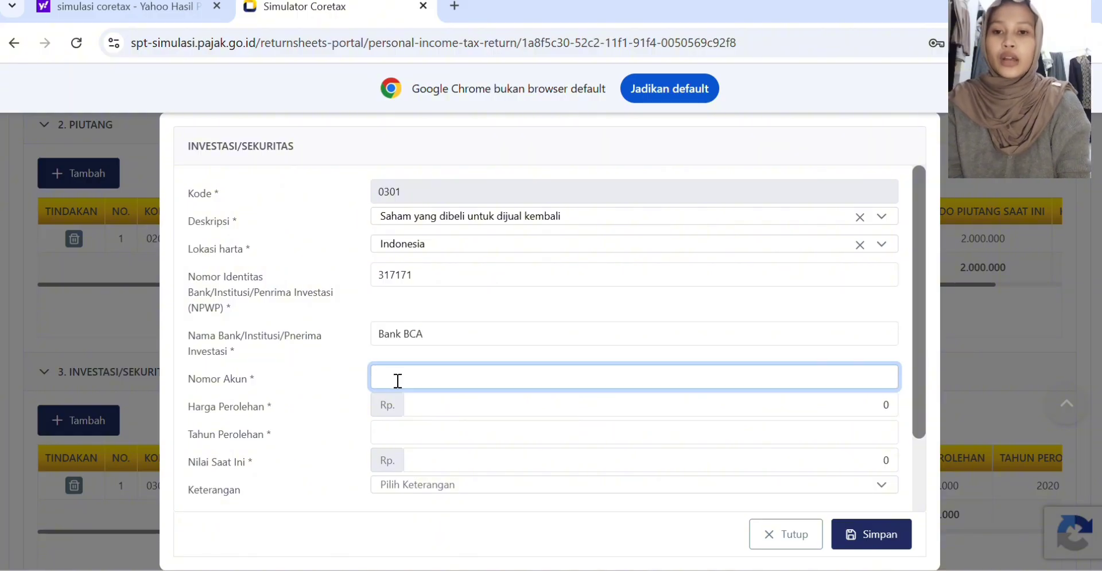
{"action": "type", "text": "123"}
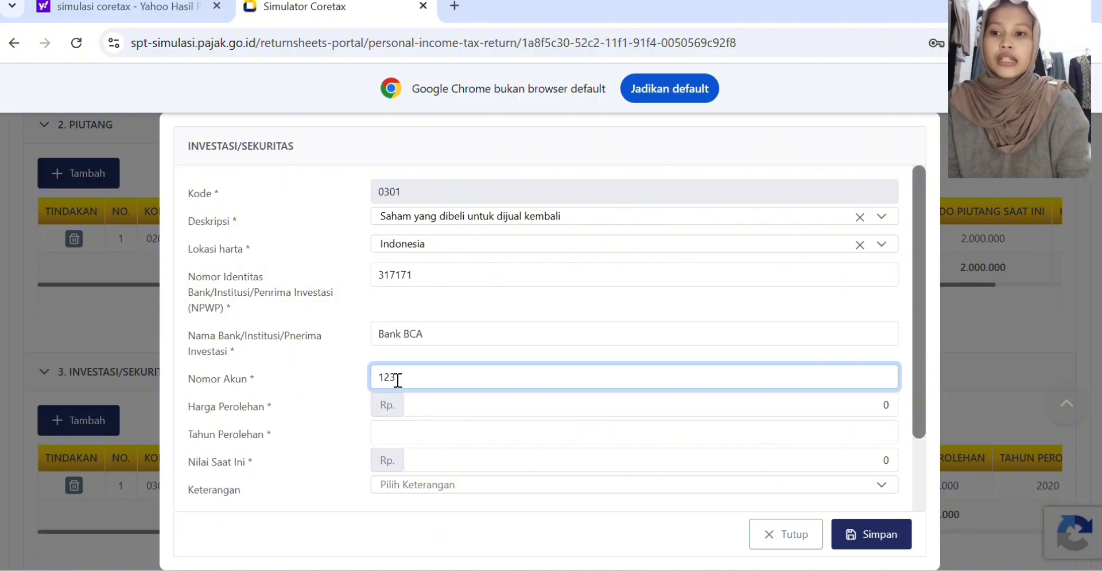
{"action": "type", "text": "132"}
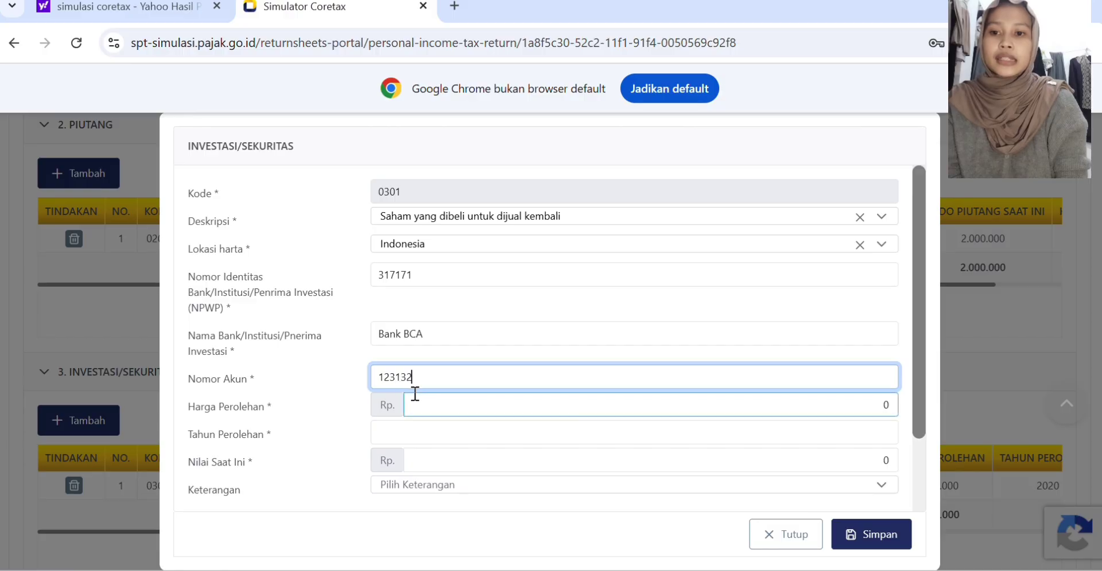
Step: Set Harga Perolehan to Rp 10.000.000, Tahun Perolehan to 2025 and Nilai Saat Ini to Rp 11.000.000, and save the investment entry
{"action": "left_click", "coordinate": [416, 401]}
{"action": "type", "text": "10000000"}
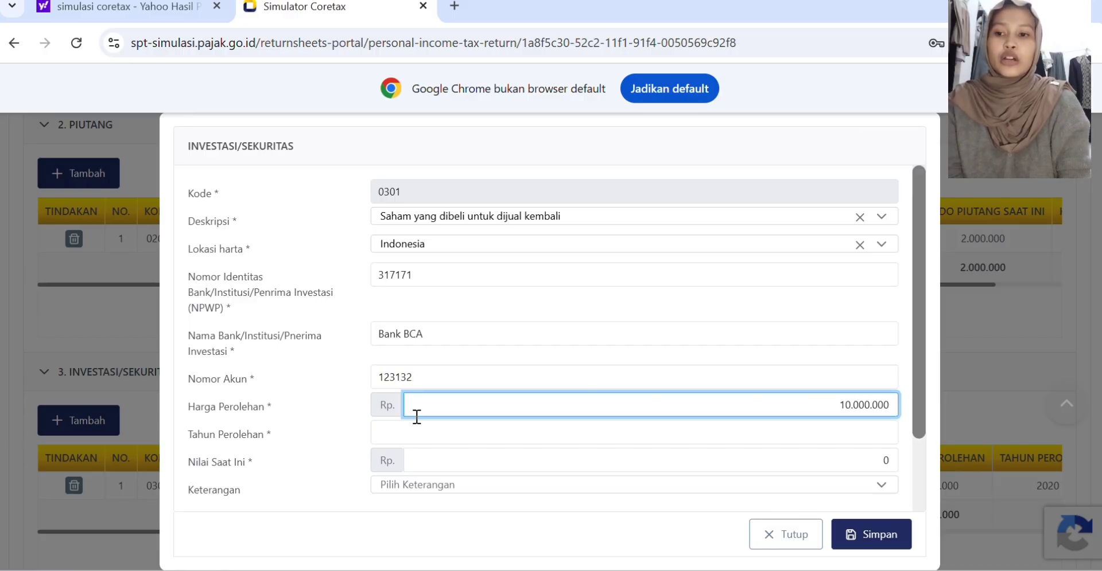
{"action": "left_click", "coordinate": [394, 436]}
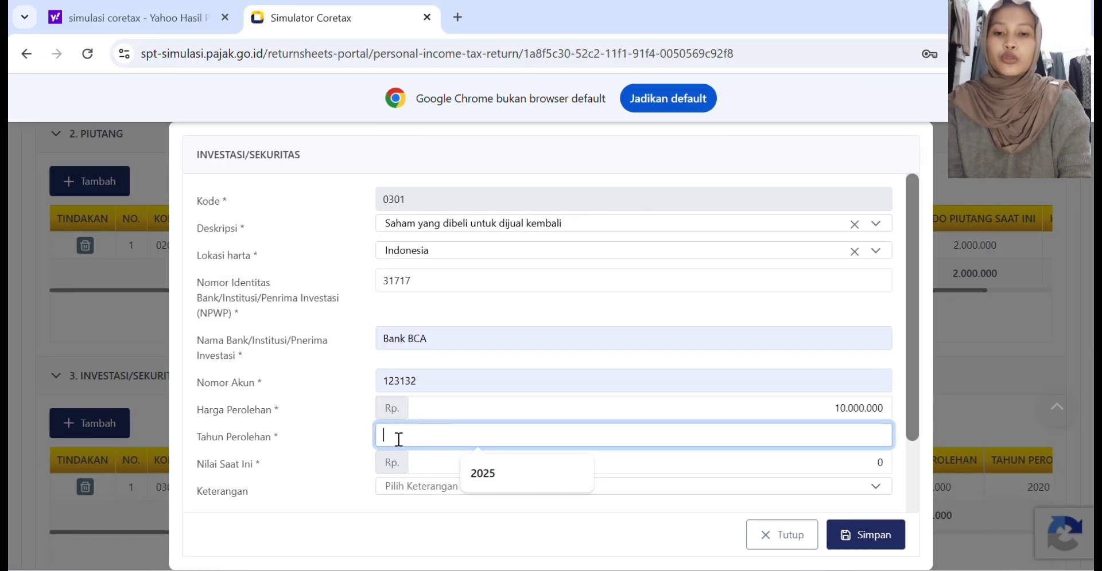
{"action": "left_click", "coordinate": [481, 472]}
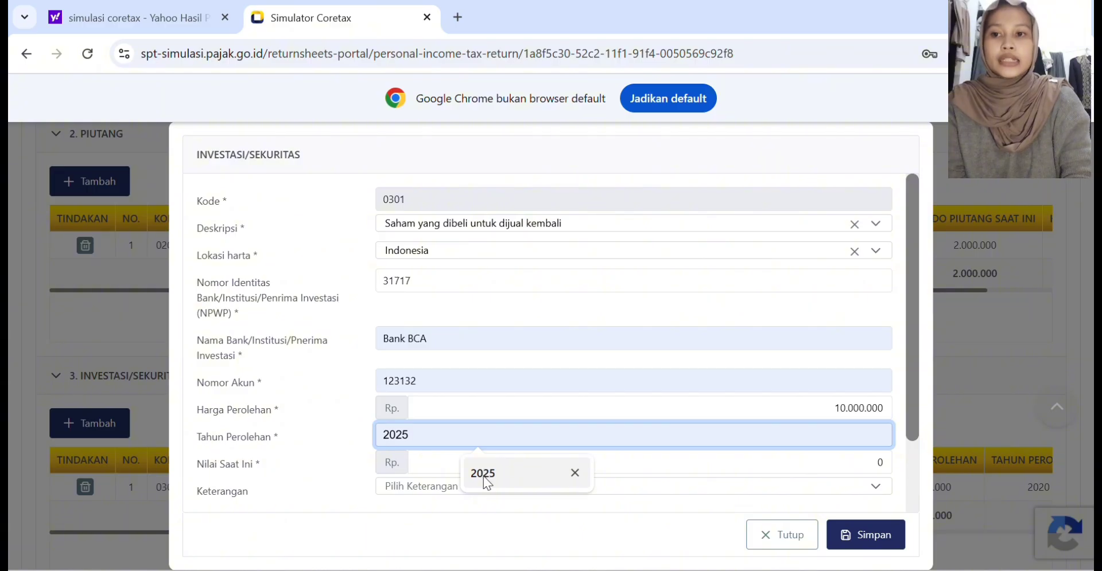
{"action": "left_click", "coordinate": [483, 477]}
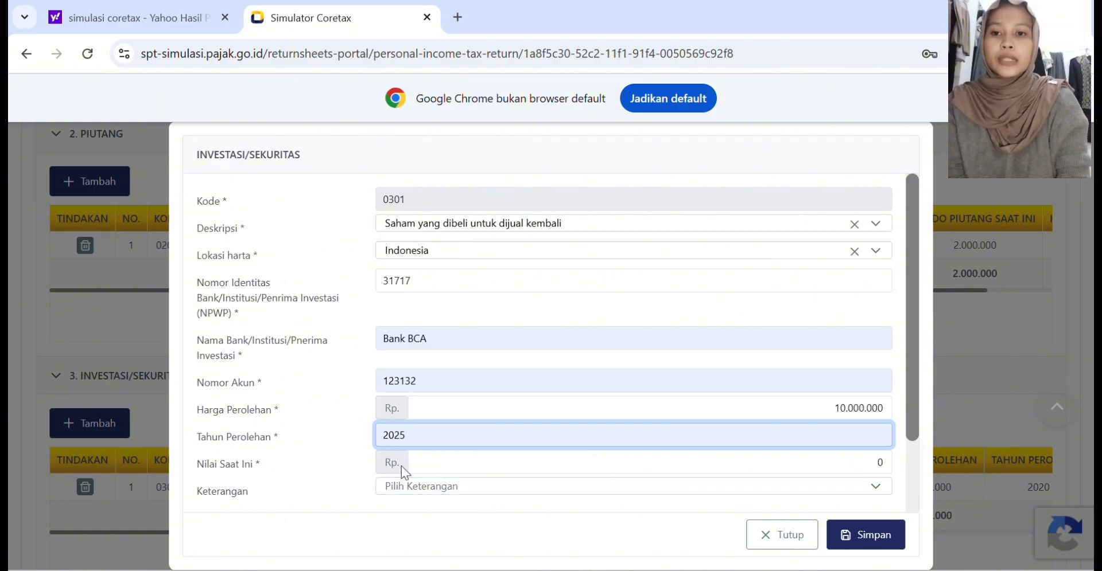
{"action": "left_click", "coordinate": [438, 464]}
{"action": "type", "text": "11000000"}
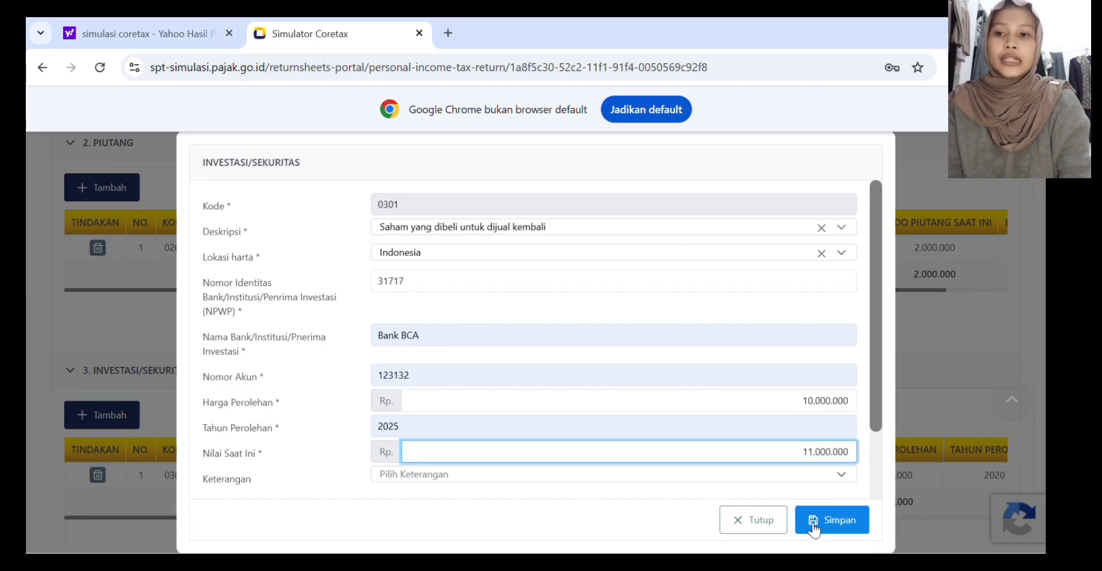
{"action": "left_click", "coordinate": [813, 531]}
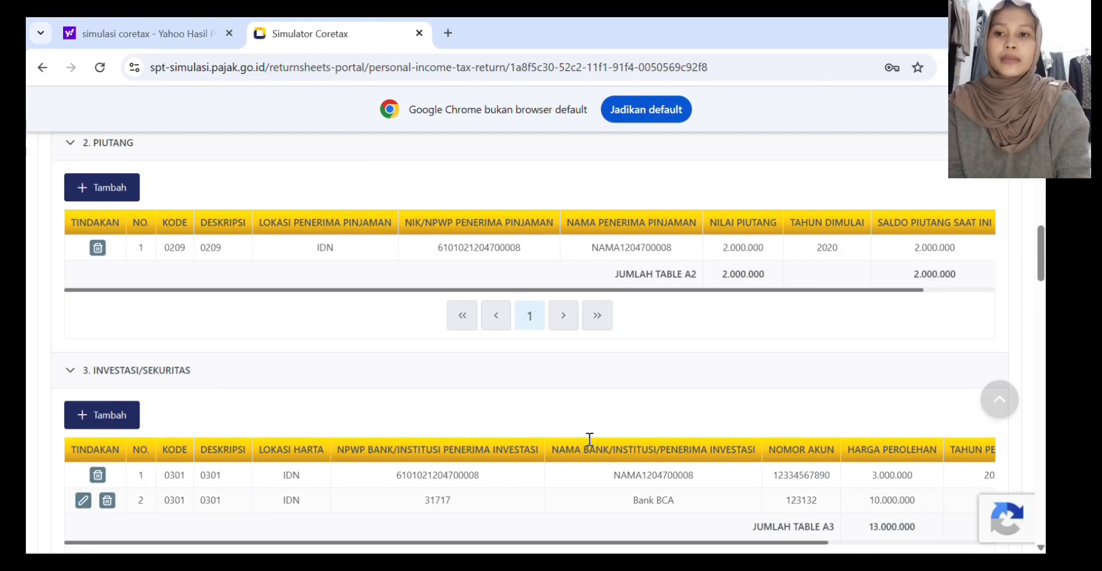
Step: Add a Harta Bergerak entry of the type Mobil Penumpang with Merk/Model Toyota
{"action": "scroll", "coordinate": [333, 377], "scroll_direction": "down", "scroll_amount": 1}
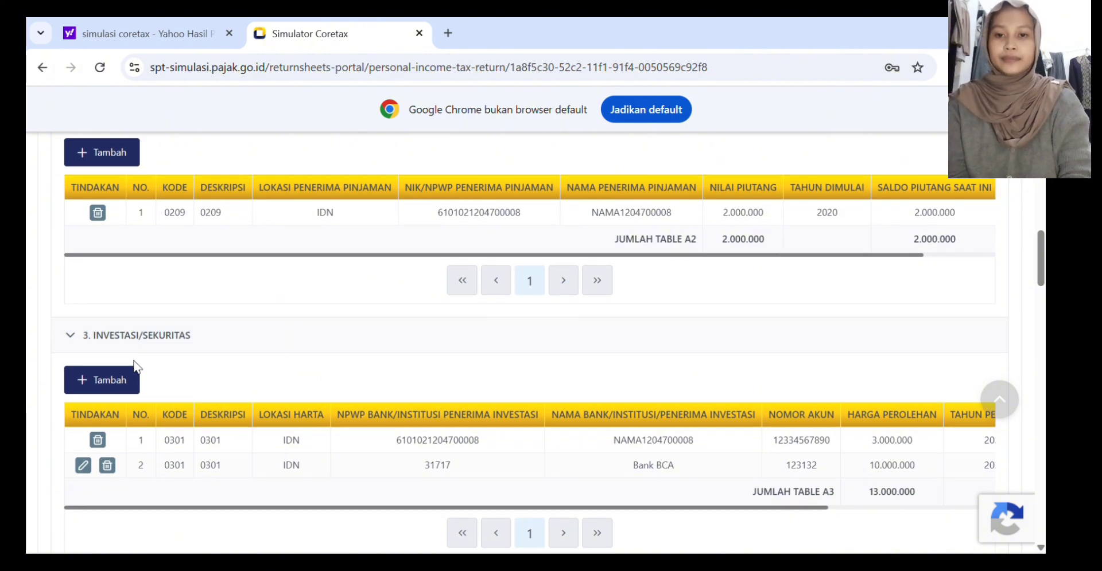
{"action": "scroll", "coordinate": [137, 367], "scroll_direction": "down", "scroll_amount": 3}
{"action": "scroll", "coordinate": [137, 367], "scroll_direction": "down", "scroll_amount": 1}
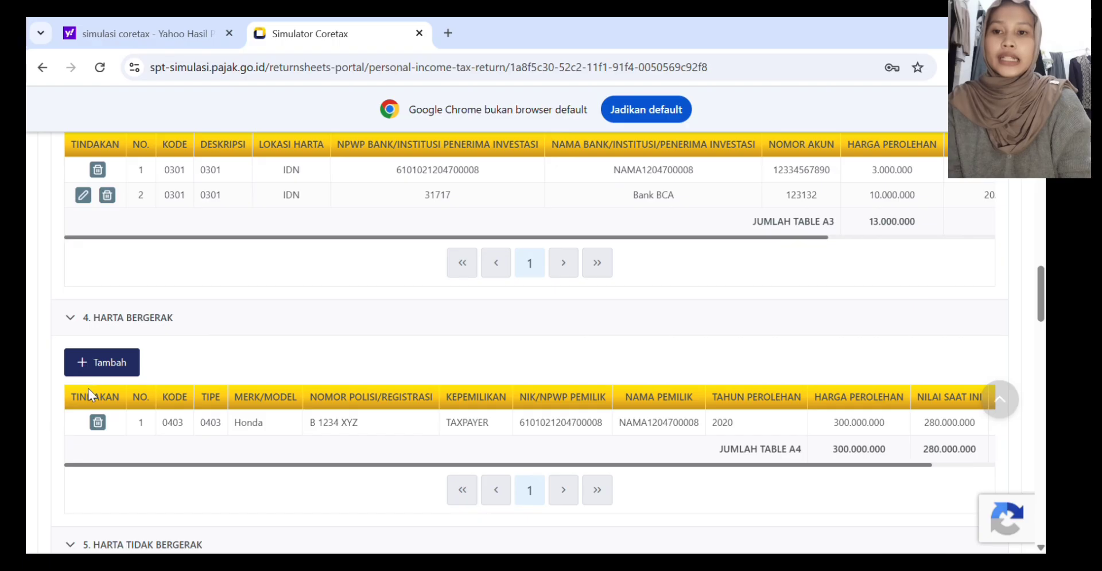
{"action": "left_click", "coordinate": [90, 370]}
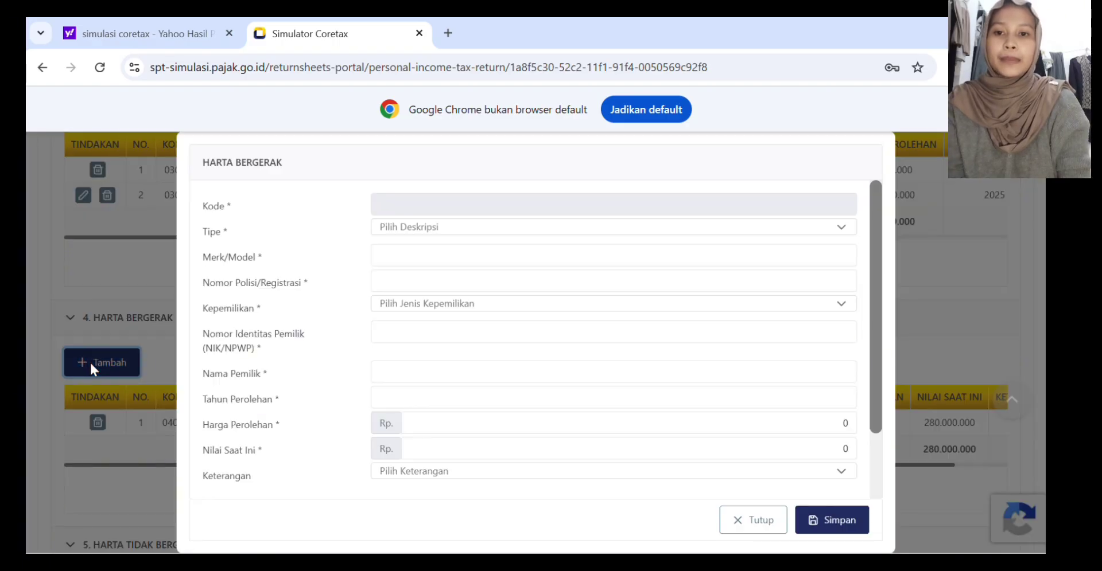
{"action": "left_click", "coordinate": [574, 227]}
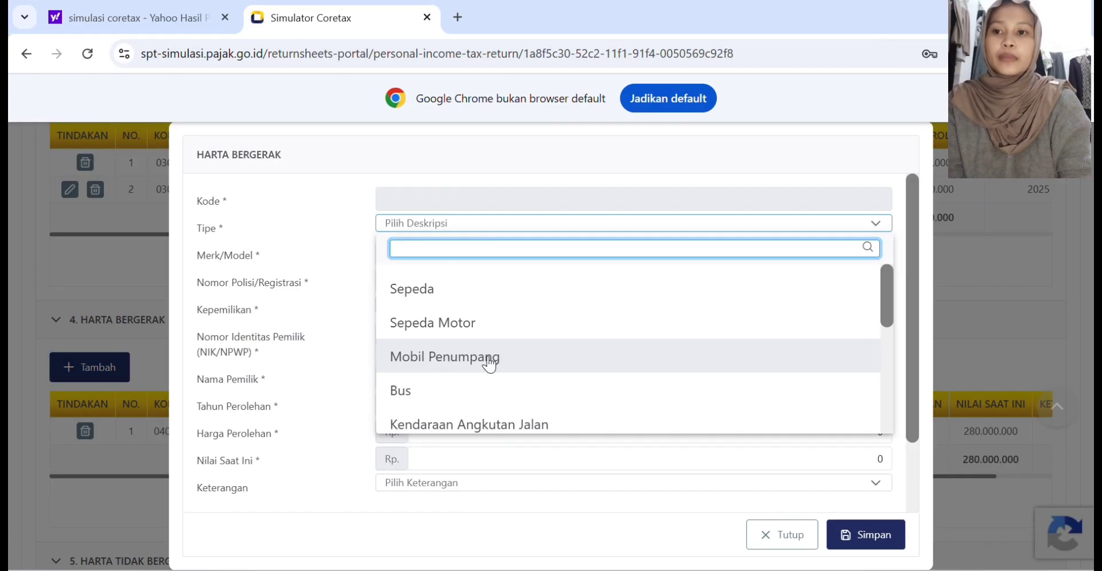
{"action": "left_click", "coordinate": [478, 355]}
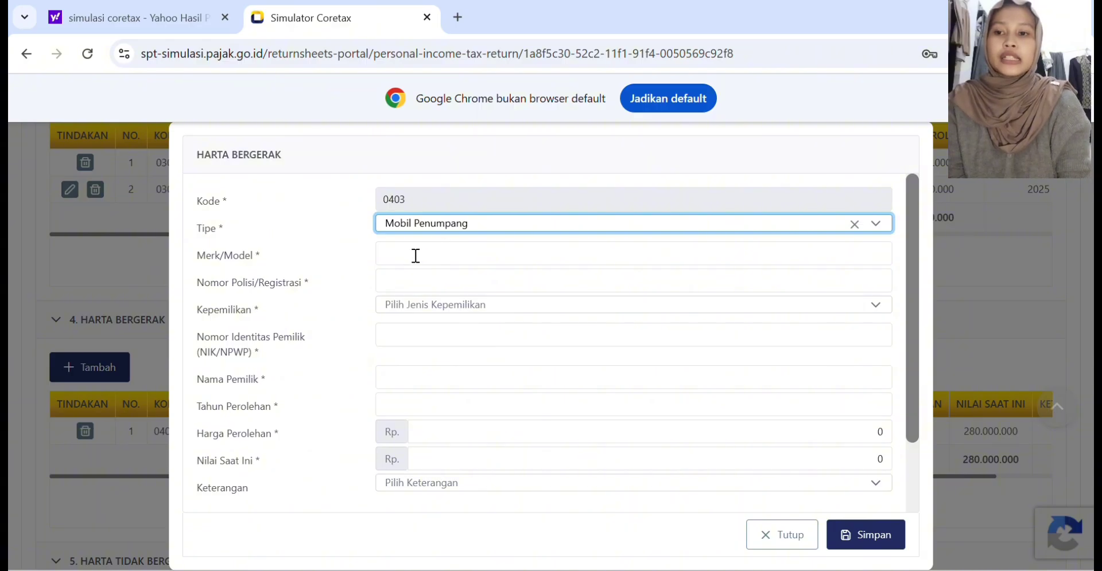
{"action": "type", "text": "Toyota"}
Step: Enter the car's police registration number and set Kepemilikan to "Atas nama pihak lain"
{"action": "left_click", "coordinate": [380, 285]}
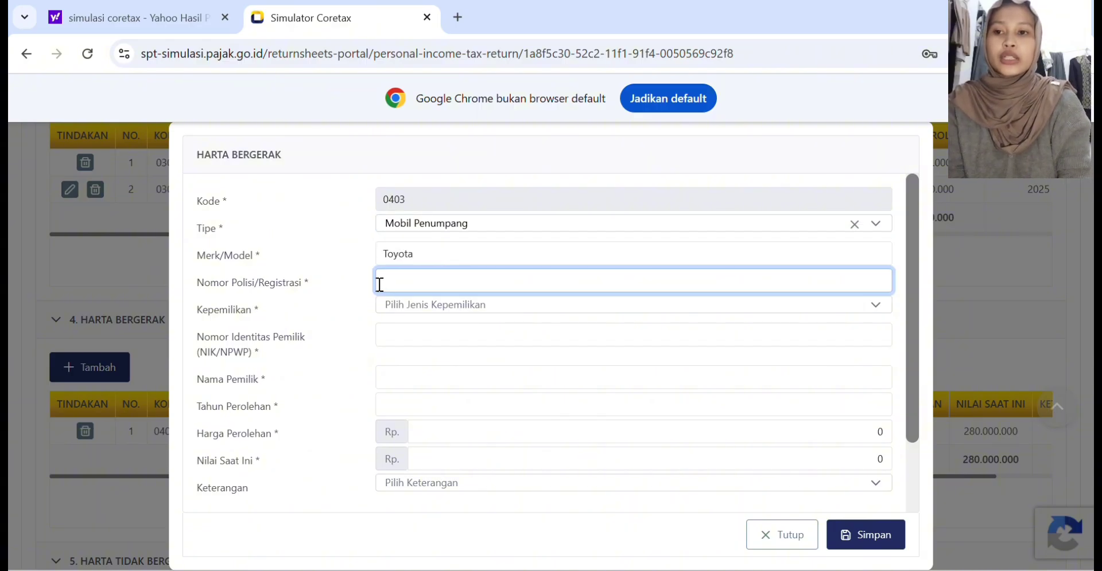
{"action": "type", "text": "B"}
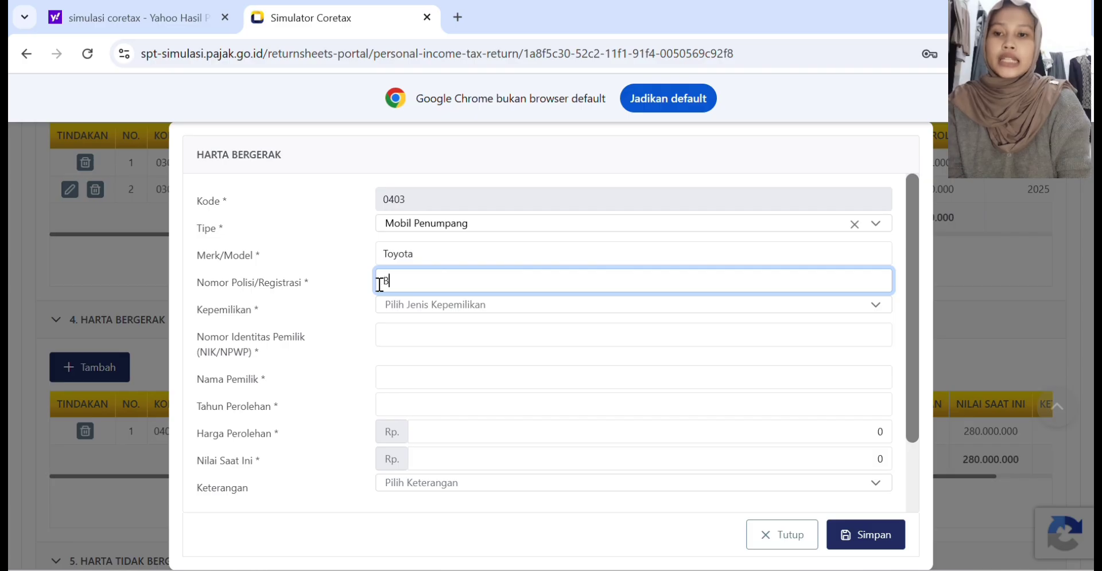
{"action": "type", "text": "M 145"}
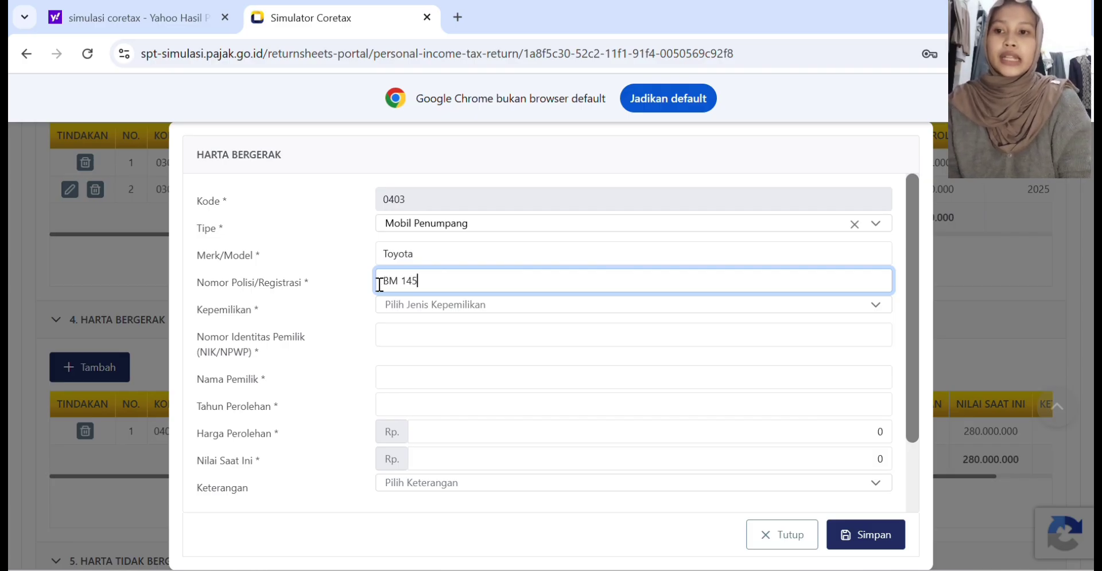
{"action": "type", "text": "ABC"}
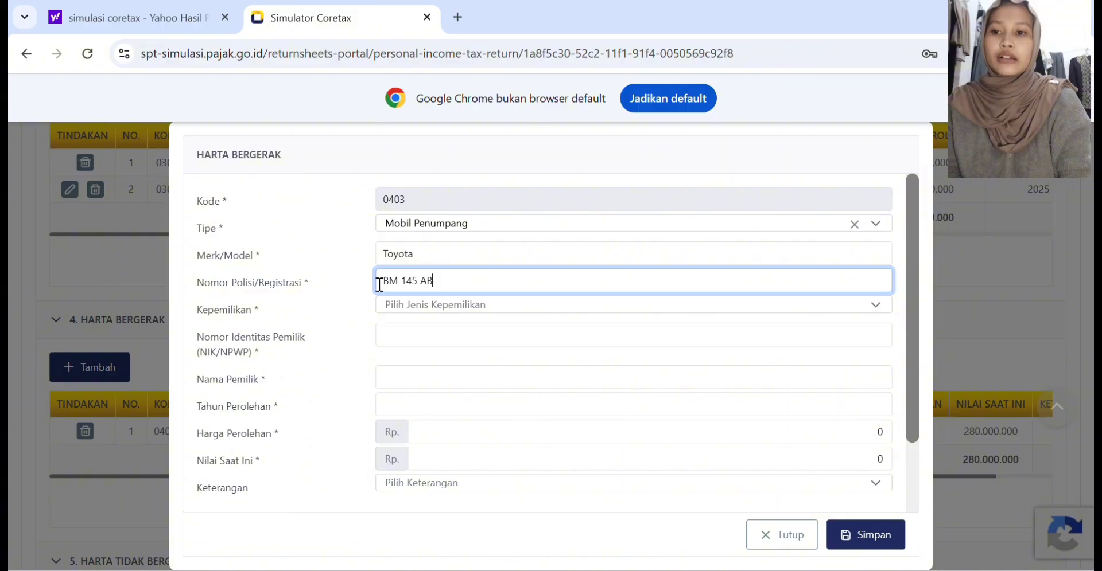
{"action": "left_click", "coordinate": [441, 308]}
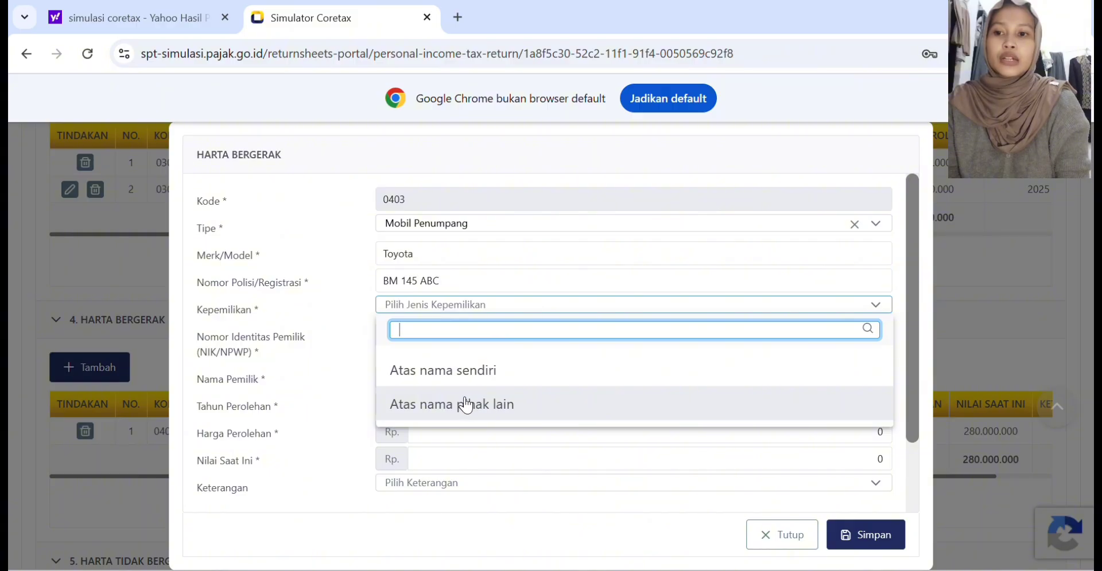
{"action": "left_click", "coordinate": [423, 402]}
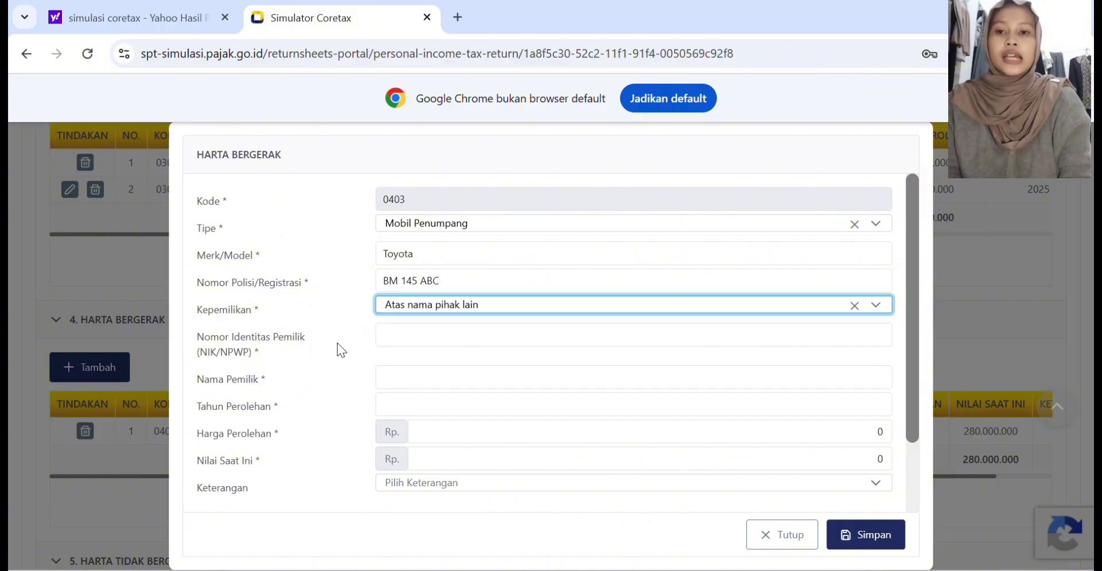
Step: Enter the car owner's identity number (NIK/NPWP) and the owner's name in the Harta Bergerak entry
{"action": "left_click", "coordinate": [411, 338]}
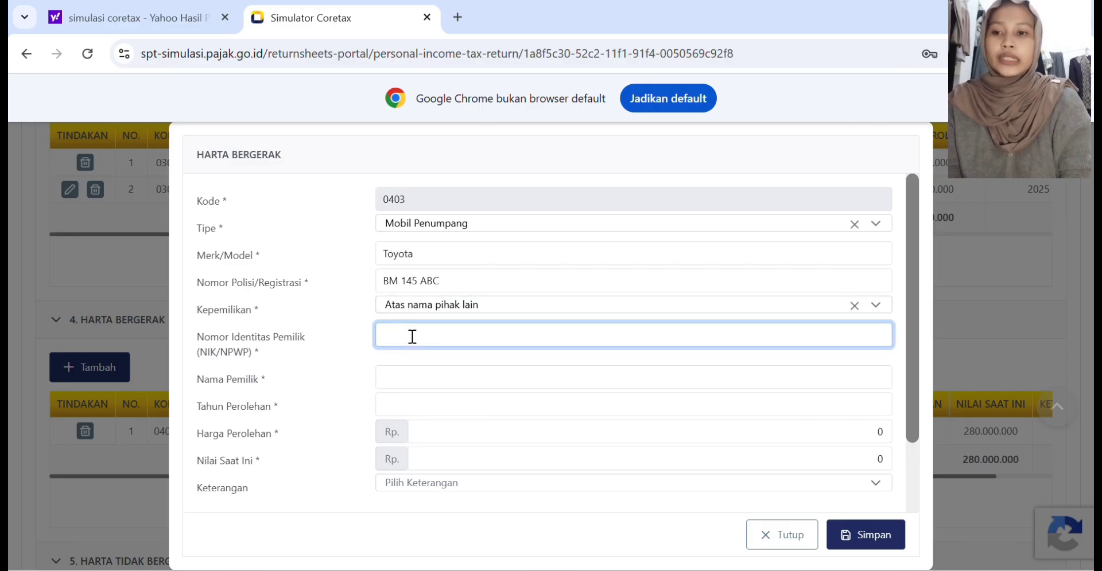
{"action": "type", "text": "123"}
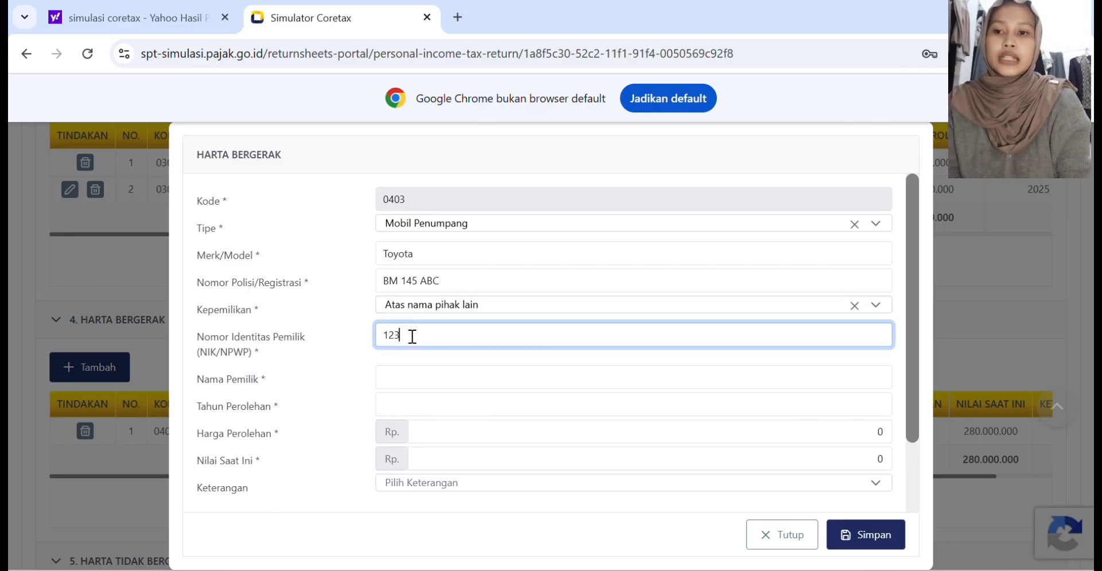
{"action": "type", "text": "14"}
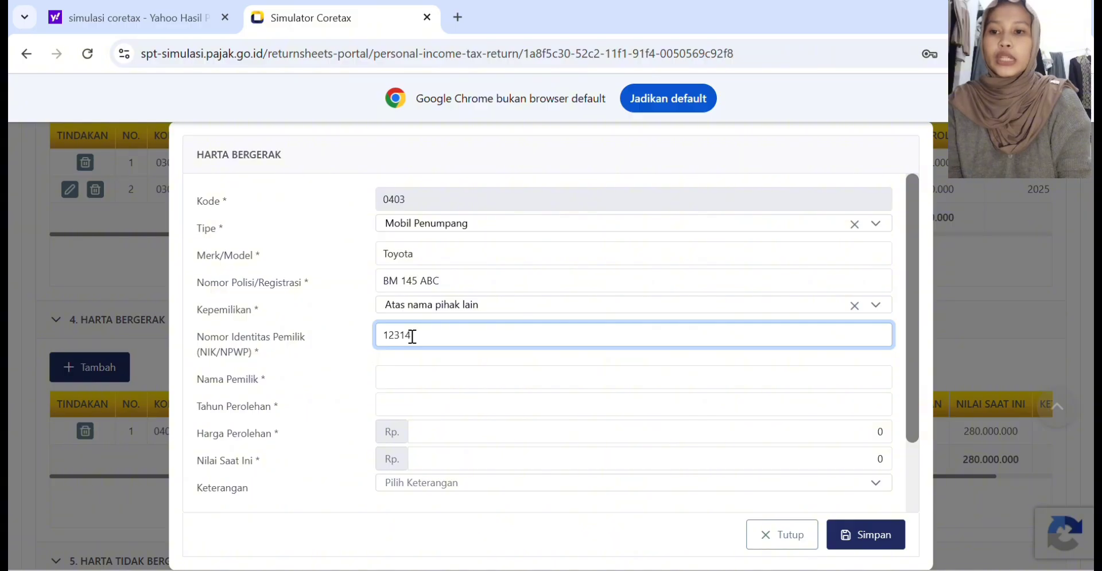
{"action": "type", "text": "75"}
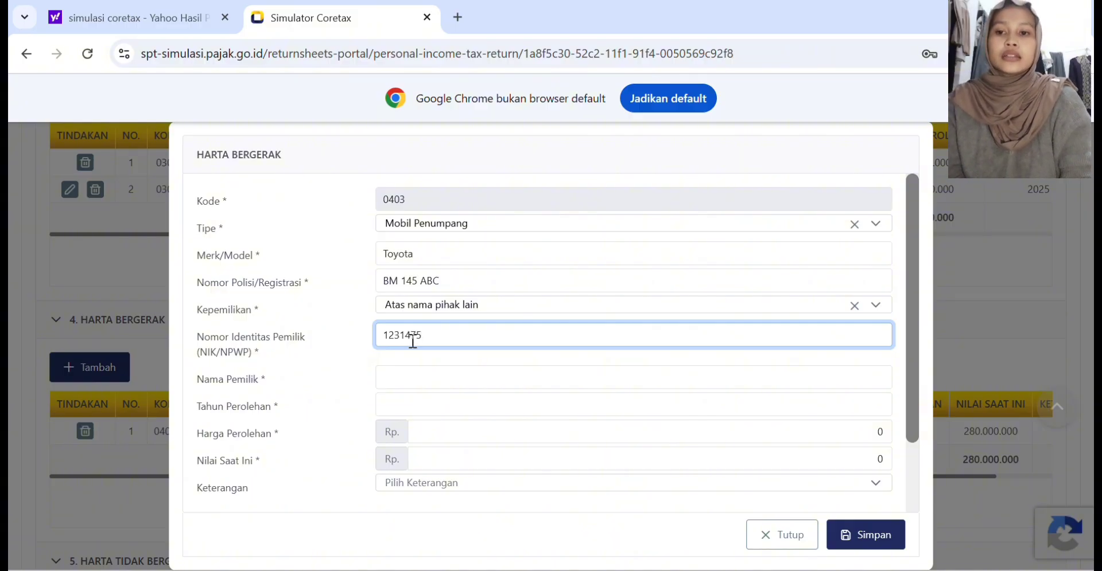
{"action": "type", "text": "34"}
{"action": "left_click", "coordinate": [404, 367]}
{"action": "type", "text": "Tuan B"}
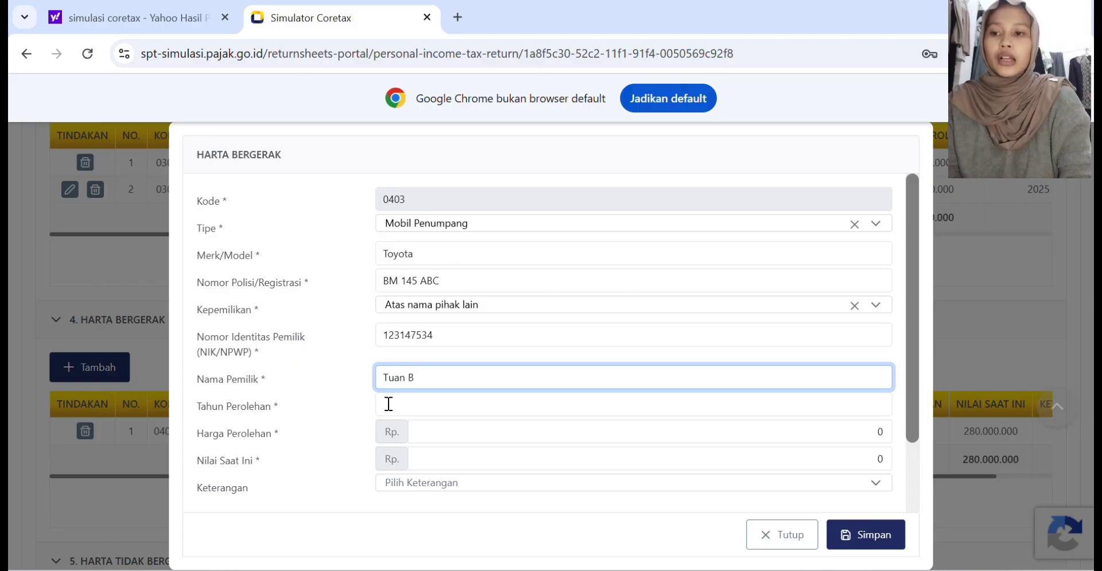
Step: Set the car's Tahun Perolehan to 2022 and its Harga Perolehan to Rp 180.000.000
{"action": "left_click", "coordinate": [437, 403]}
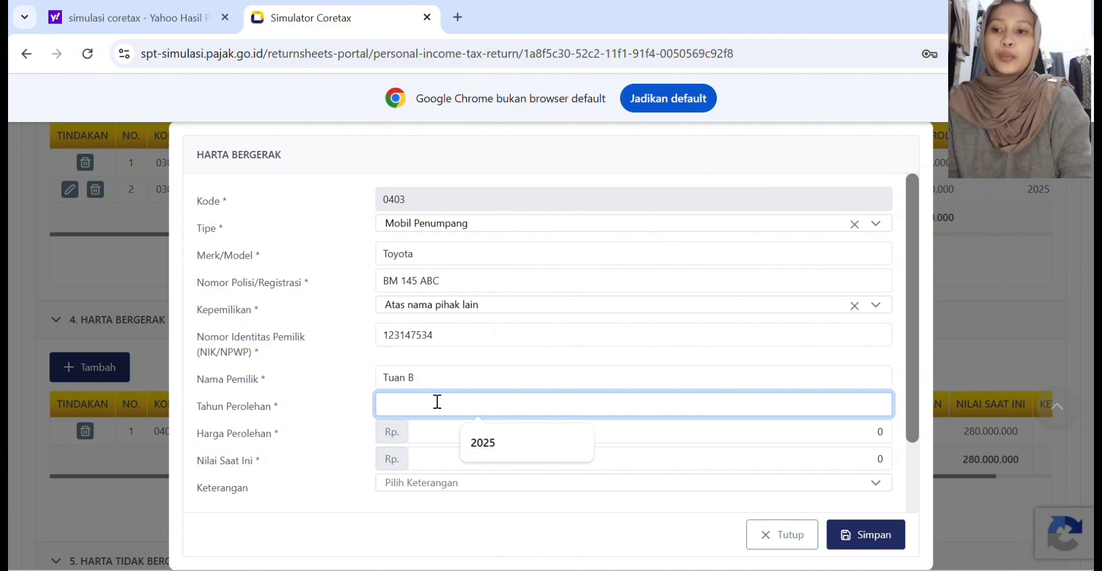
{"action": "type", "text": "20"}
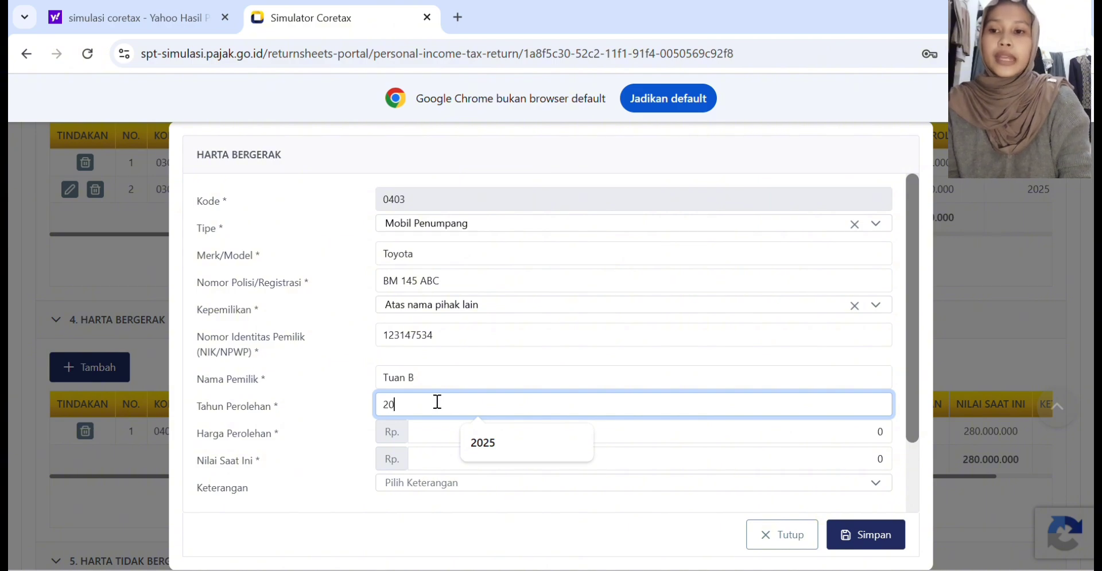
{"action": "type", "text": "22"}
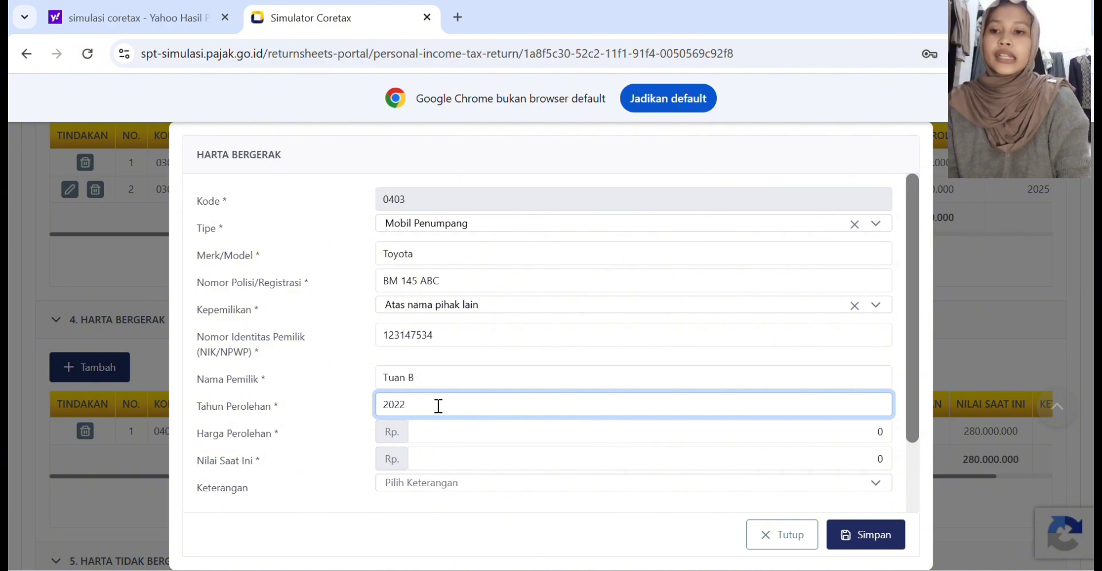
{"action": "left_click", "coordinate": [433, 433]}
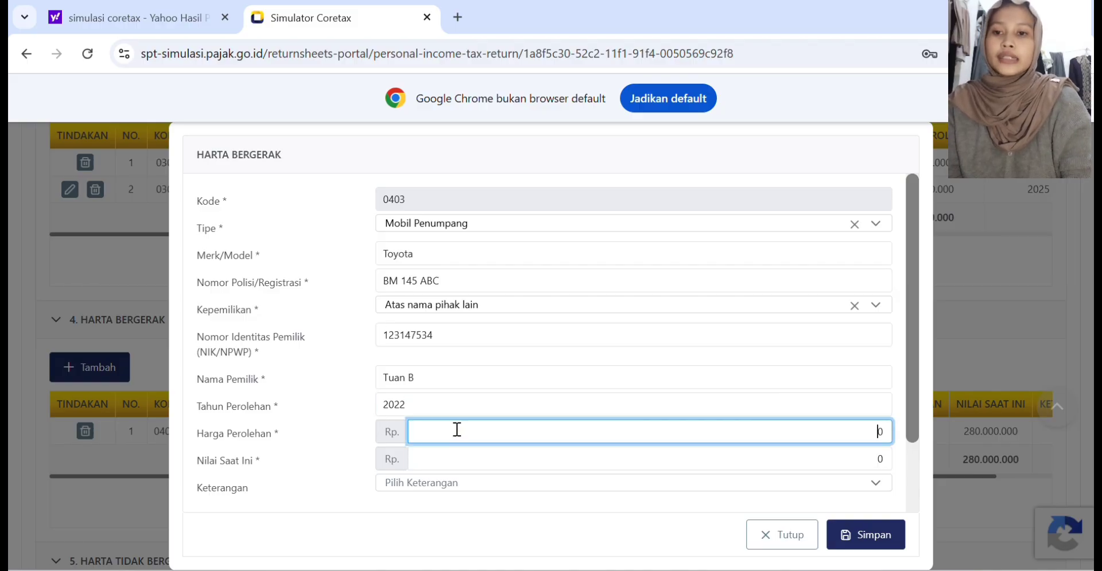
{"action": "type", "text": "11.18"}
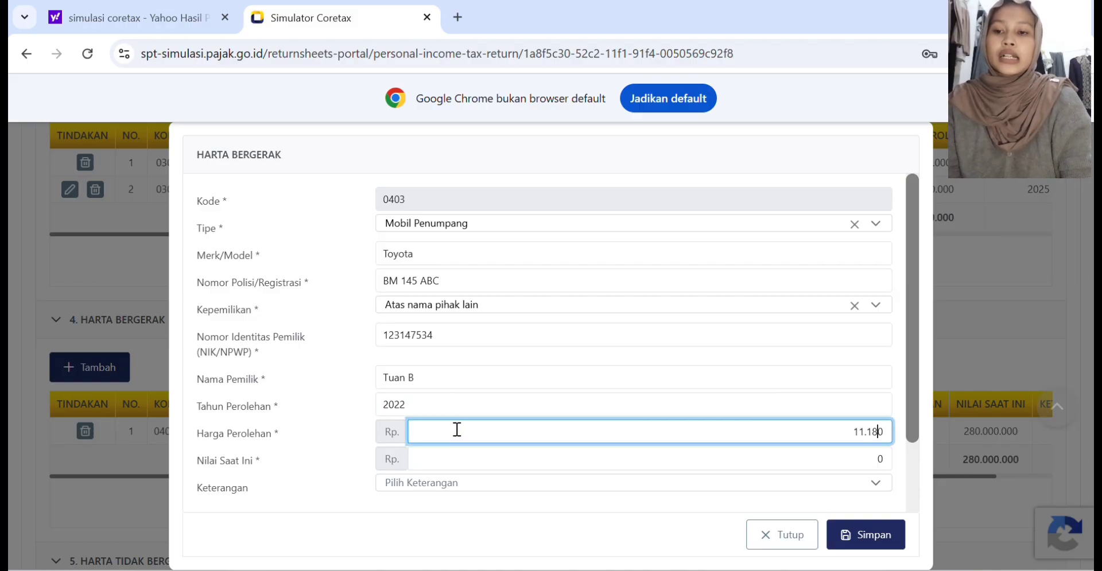
{"action": "key", "text": "BackSpace"}
{"action": "key", "text": "BackSpace"}
{"action": "type", "text": "8000000"}
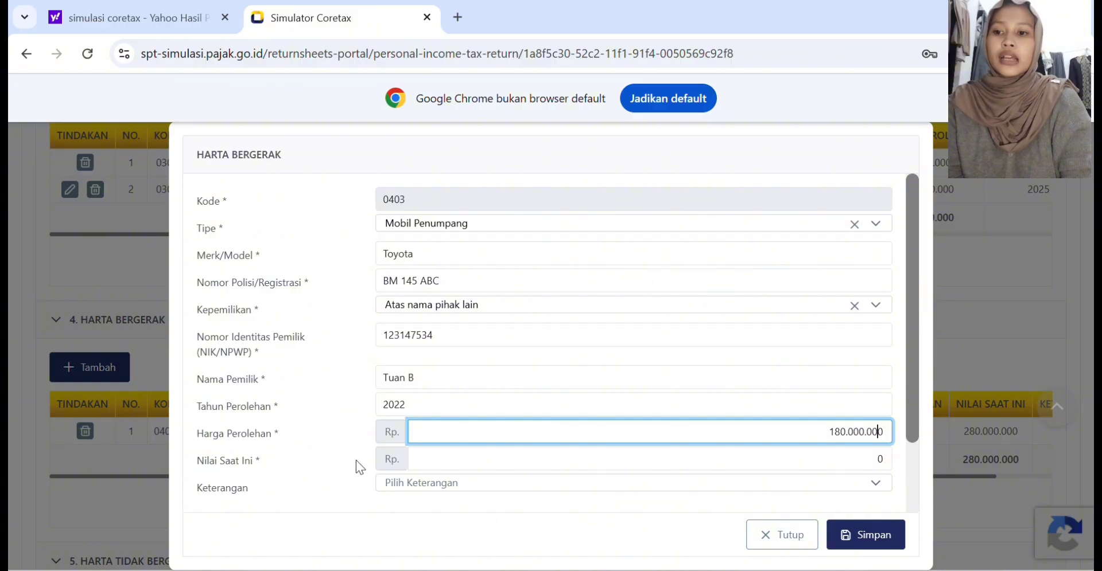
Step: Set the car's Nilai Saat Ini to Rp 150.000.000 and save the Harta Bergerak entry
{"action": "left_click", "coordinate": [451, 461]}
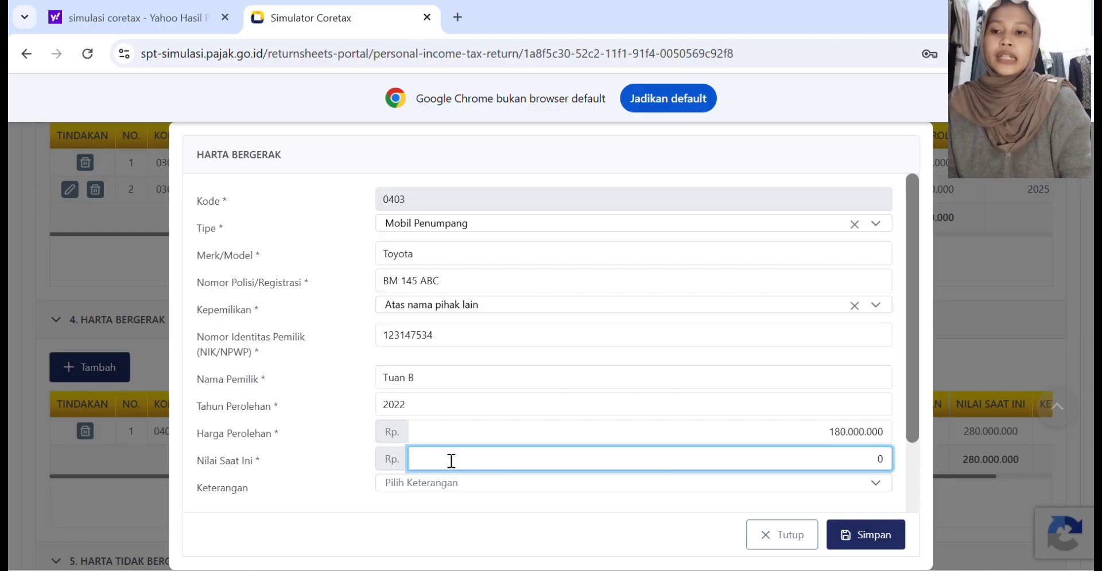
{"action": "type", "text": "150.000.0"}
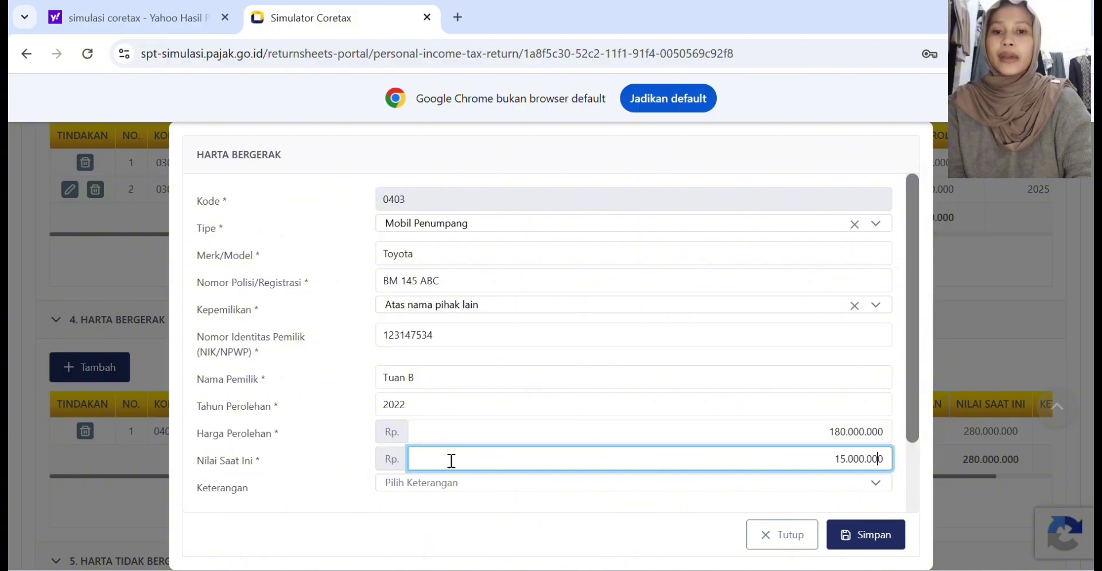
{"action": "type", "text": "0"}
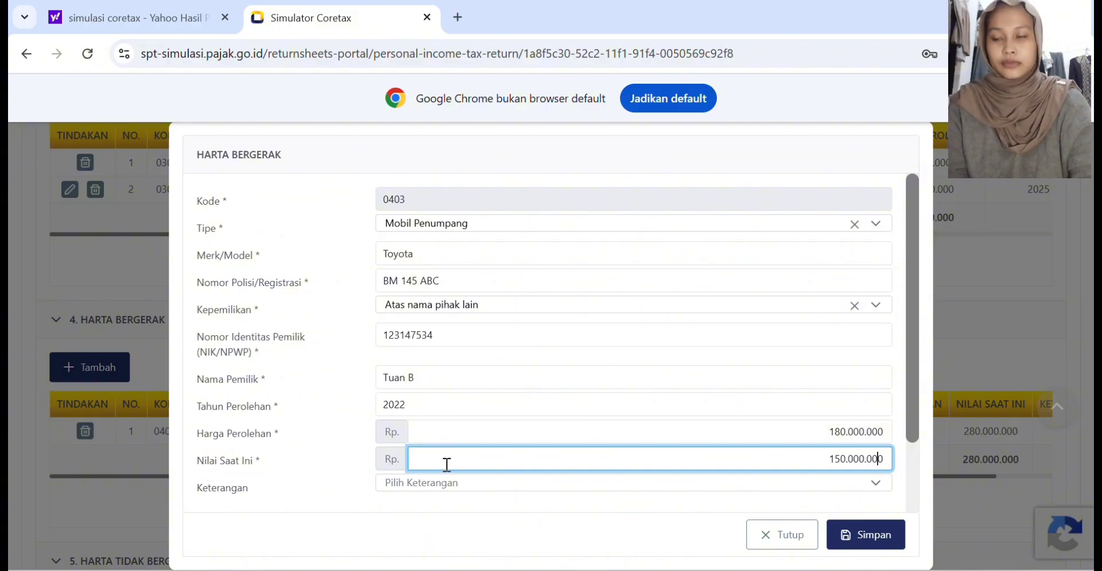
{"action": "left_click", "coordinate": [864, 537]}
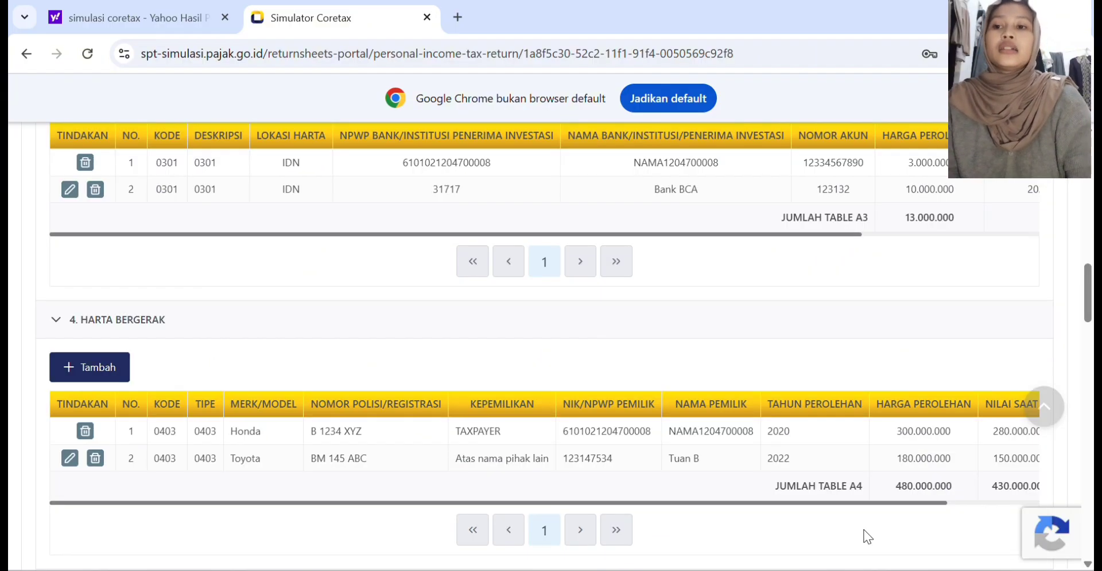
Step: Add a Harta Tidak Bergerak entry described as "Tanah dan/atau Bangunan untuk Tempat Tinggal" with Lokasi Harta Bekasi
{"action": "scroll", "coordinate": [158, 354], "scroll_direction": "down", "scroll_amount": 5}
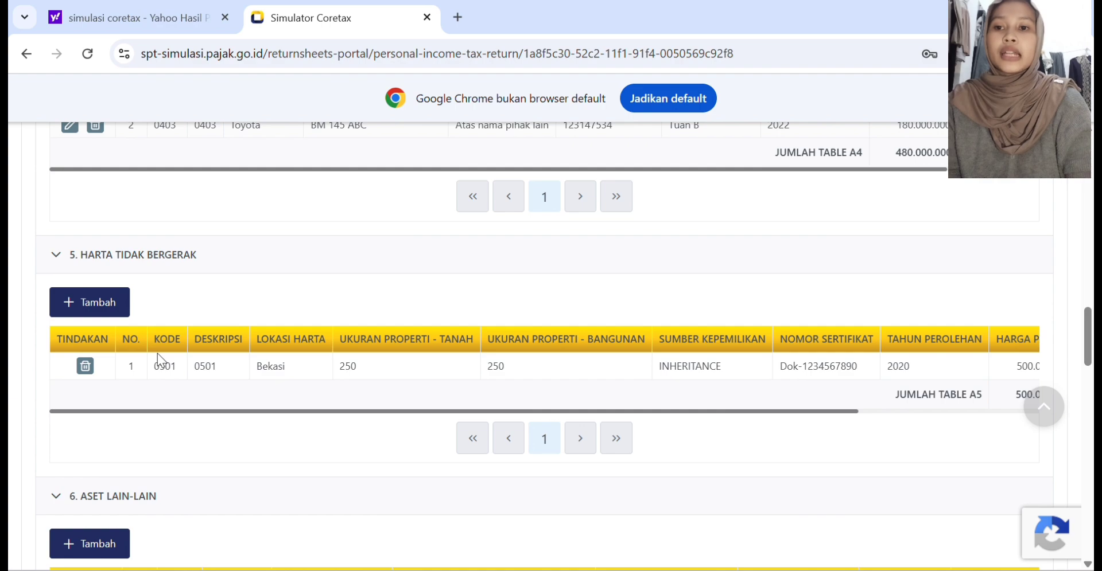
{"action": "left_click", "coordinate": [91, 299]}
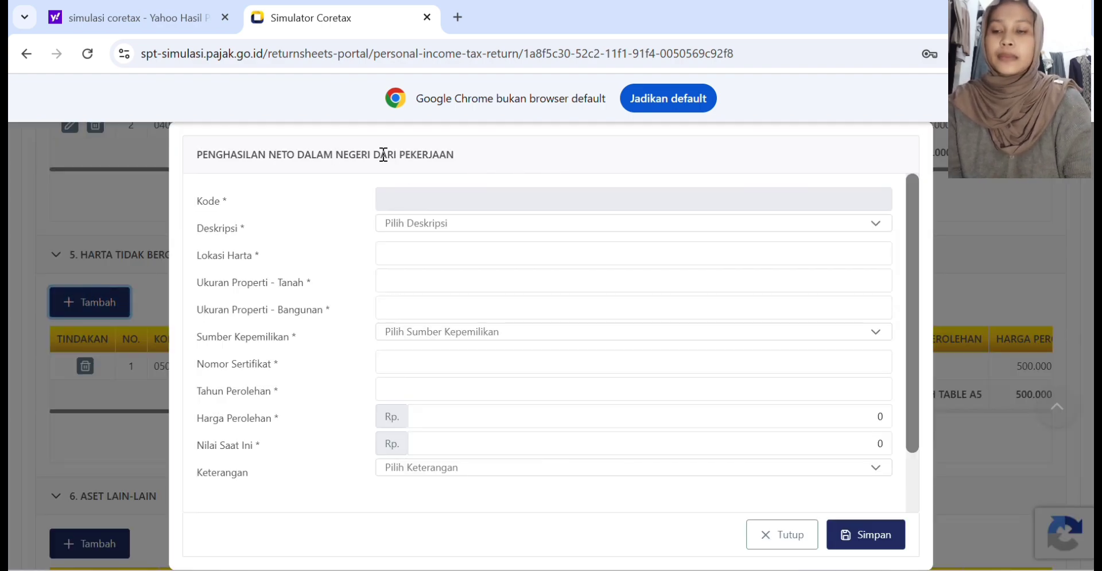
{"action": "left_click", "coordinate": [411, 223]}
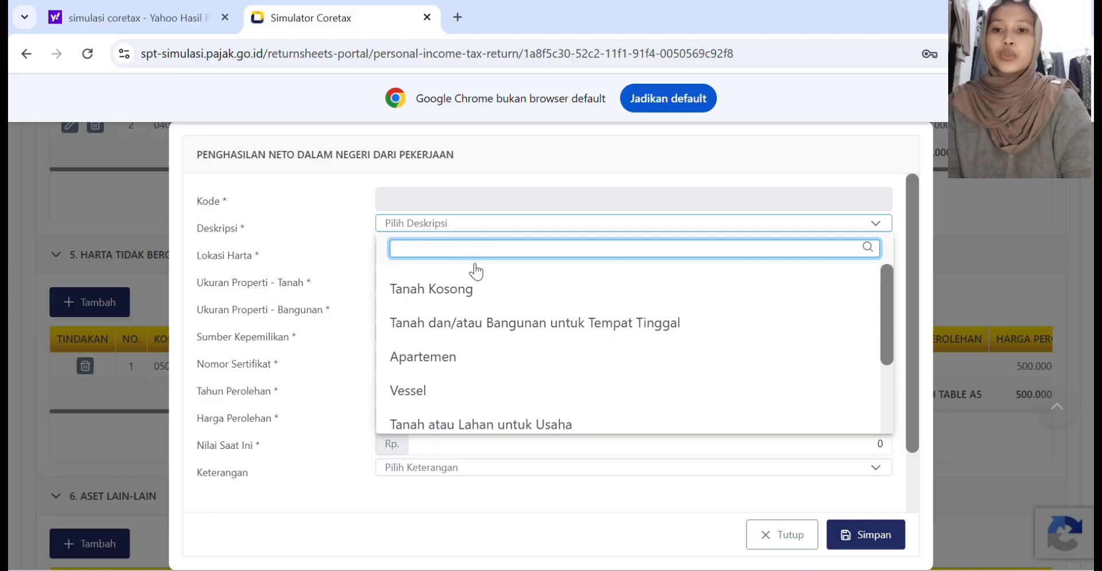
{"action": "scroll", "coordinate": [475, 419], "scroll_direction": "down", "scroll_amount": 3}
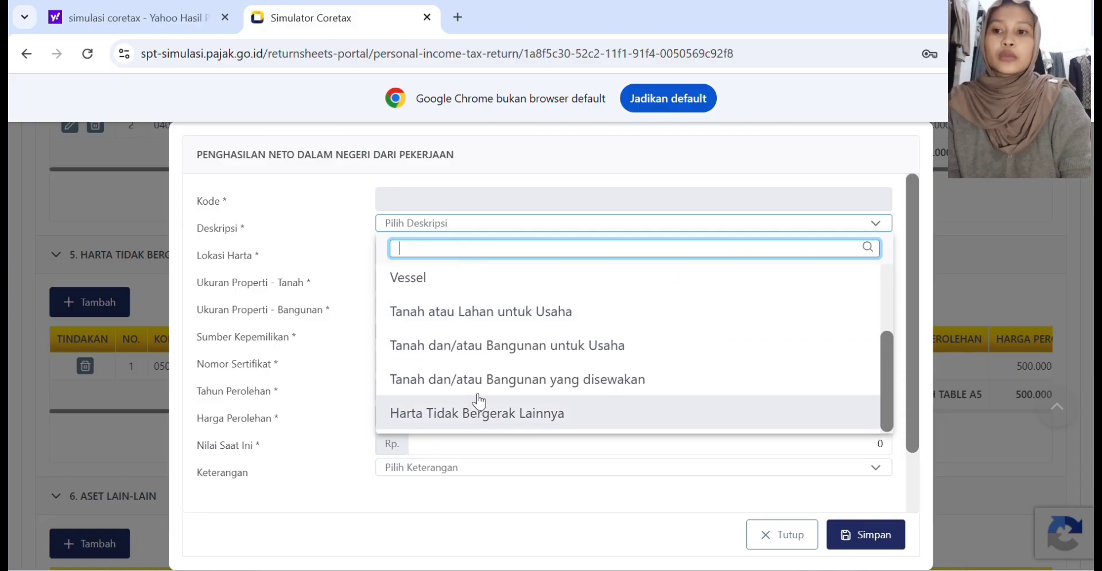
{"action": "scroll", "coordinate": [480, 401], "scroll_direction": "up", "scroll_amount": 2}
{"action": "left_click", "coordinate": [500, 311]}
{"action": "left_click", "coordinate": [421, 253]}
{"action": "type", "text": "Bekasi"}
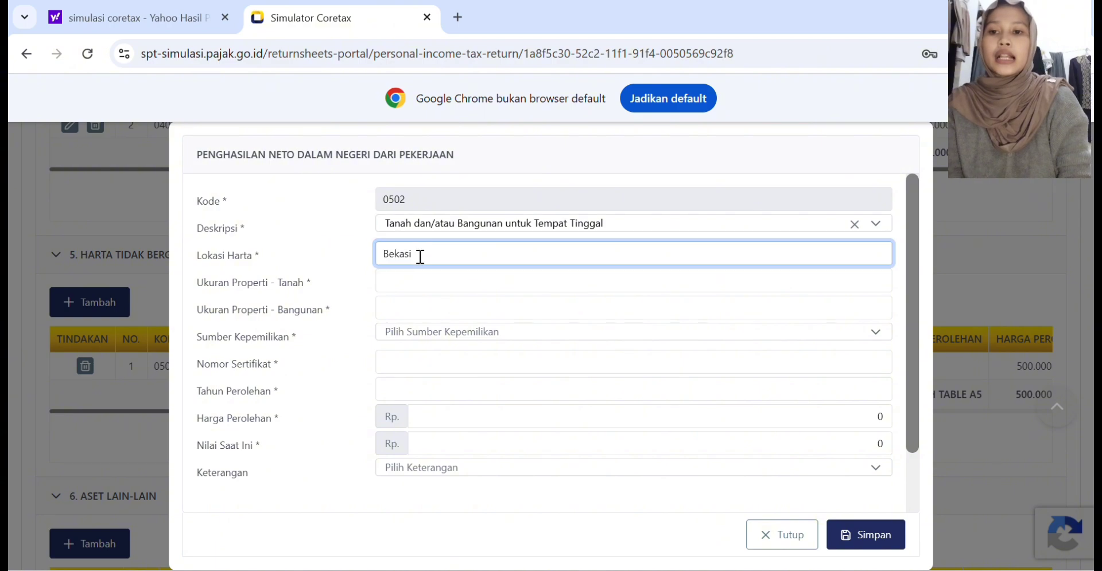
Step: Set the property's land size to 70, its building size to 60 and Sumber Kepemilikan to Utang
{"action": "left_click", "coordinate": [411, 279]}
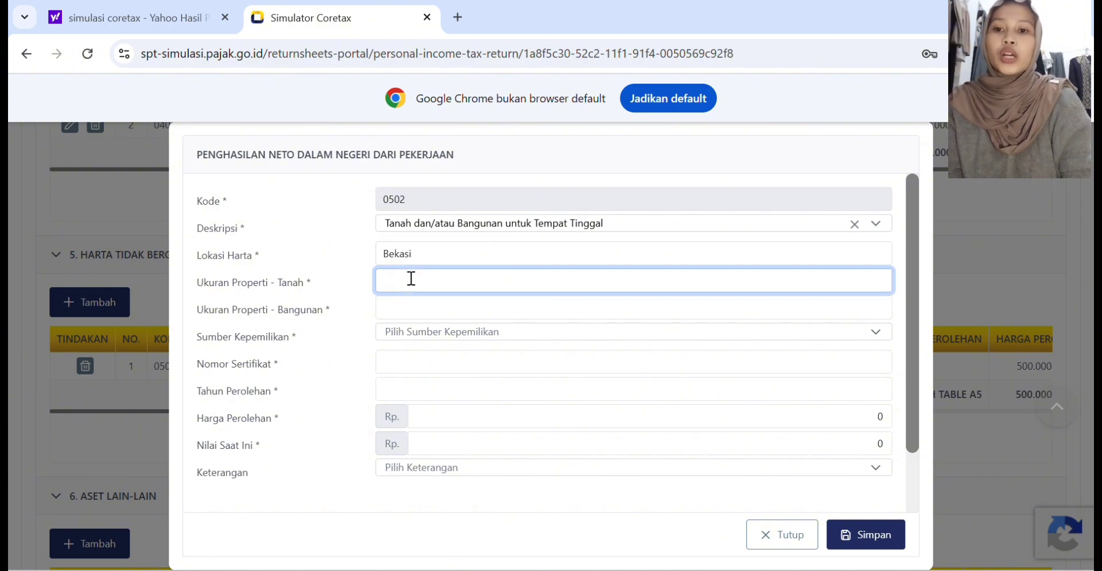
{"action": "type", "text": "70"}
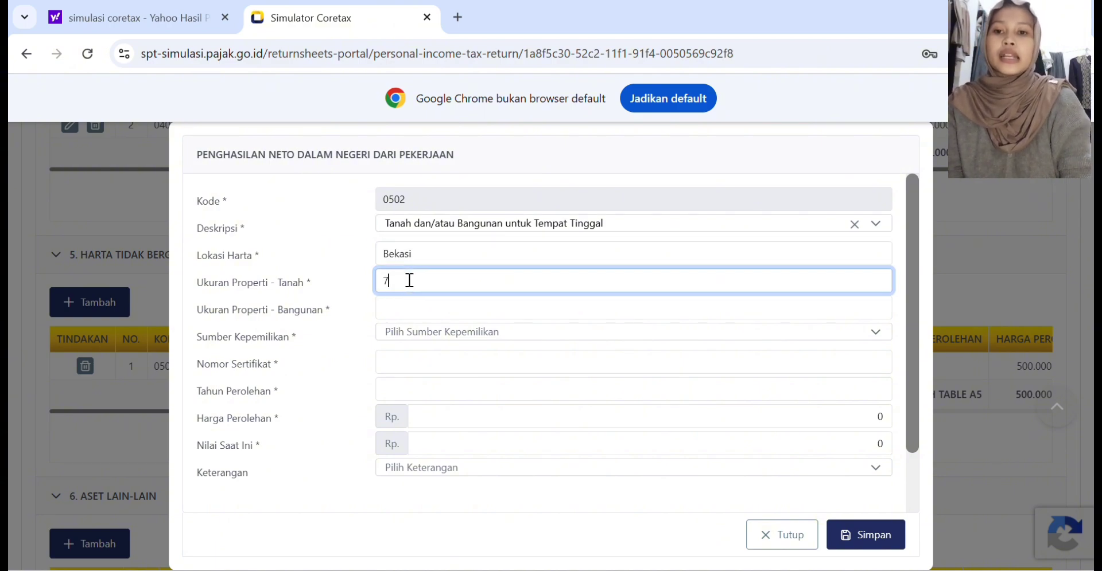
{"action": "left_click", "coordinate": [391, 310]}
{"action": "type", "text": "60"}
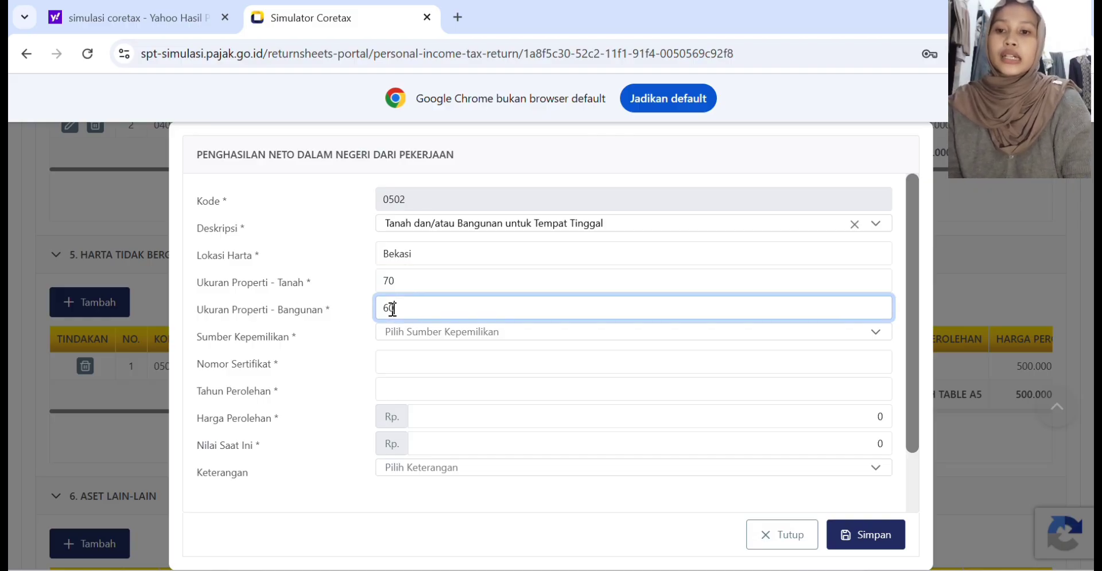
{"action": "left_click", "coordinate": [411, 334]}
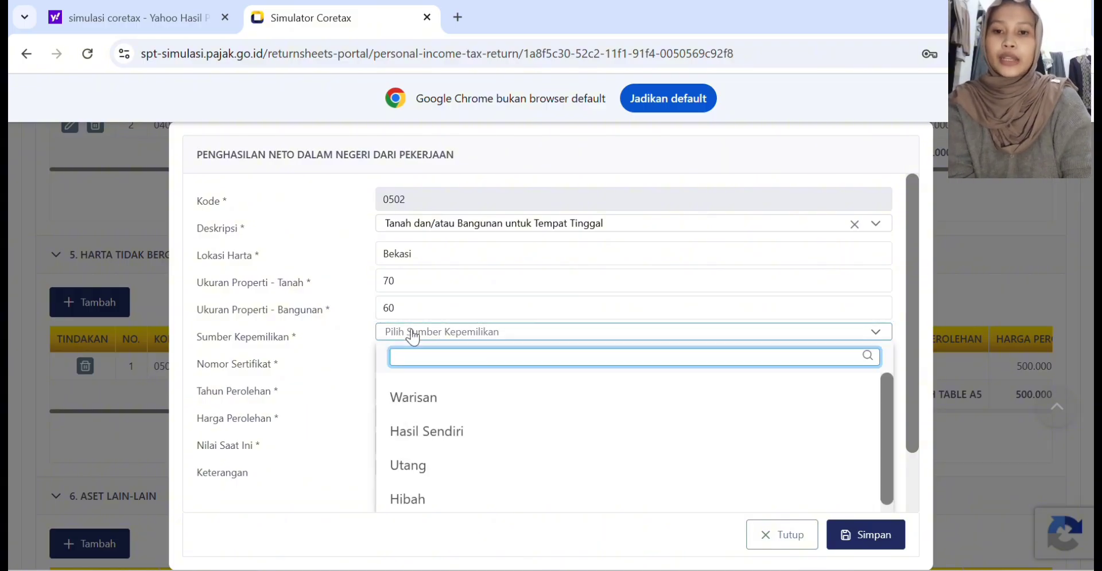
{"action": "left_click", "coordinate": [411, 466]}
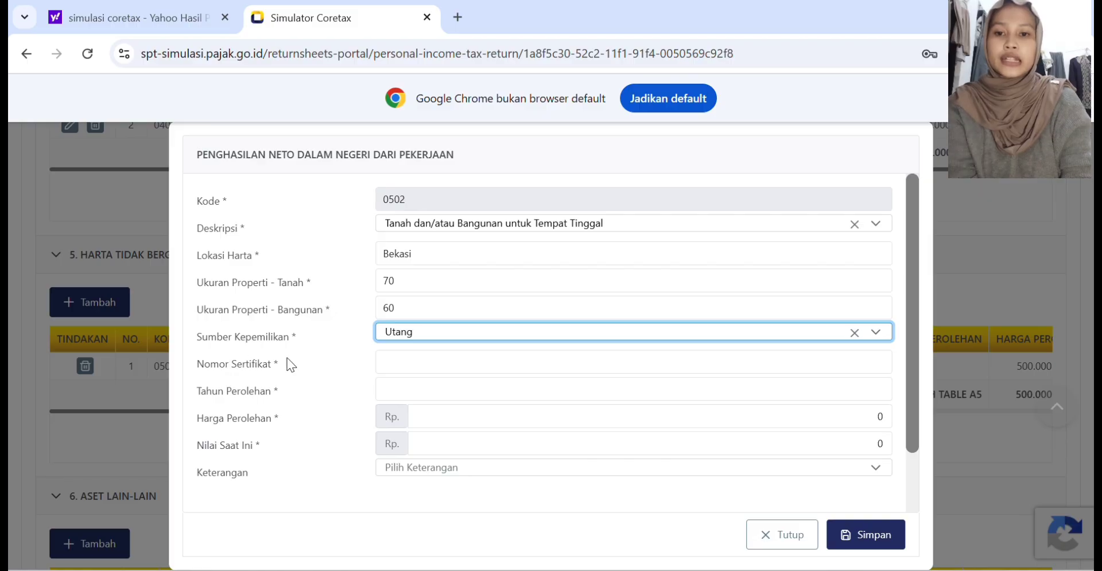
Step: Enter the property's certificate number and set Tahun Perolehan to 2018
{"action": "left_click", "coordinate": [394, 363]}
{"action": "type", "text": "123"}
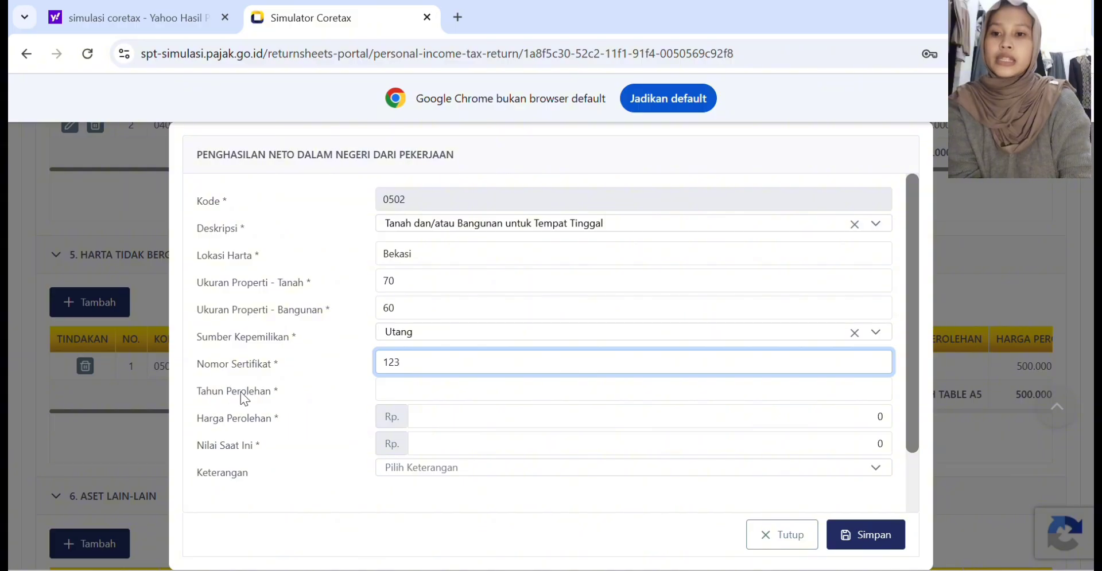
{"action": "left_click", "coordinate": [383, 391]}
{"action": "type", "text": "2018"}
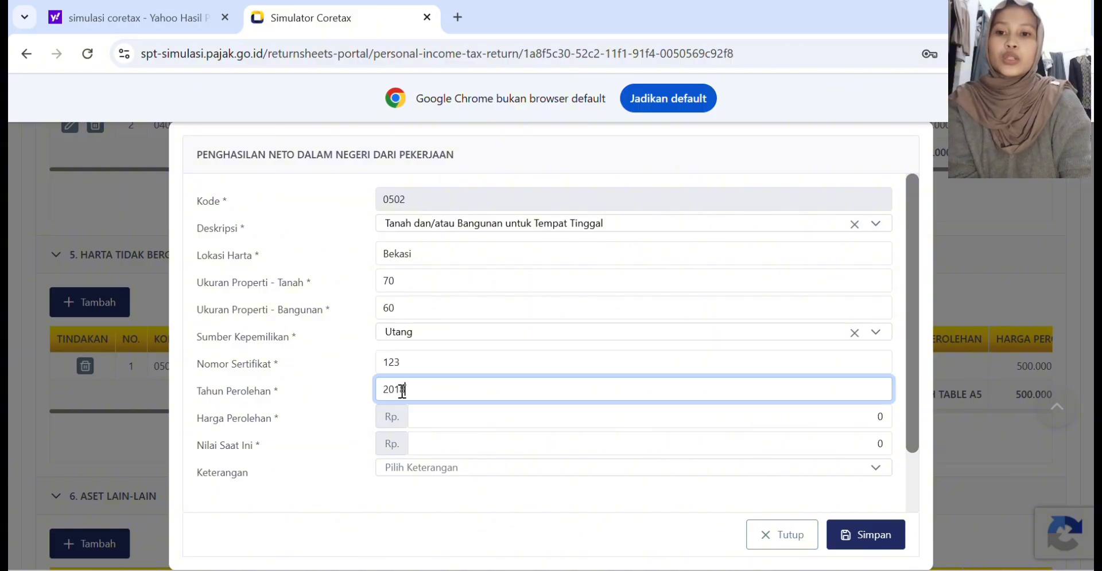
Step: Set the property's Harga Perolehan to Rp 800.000.000 and Nilai Saat Ini to Rp 1.500.000.000, and save the entry
{"action": "left_click", "coordinate": [421, 416]}
{"action": "type", "text": "800000000"}
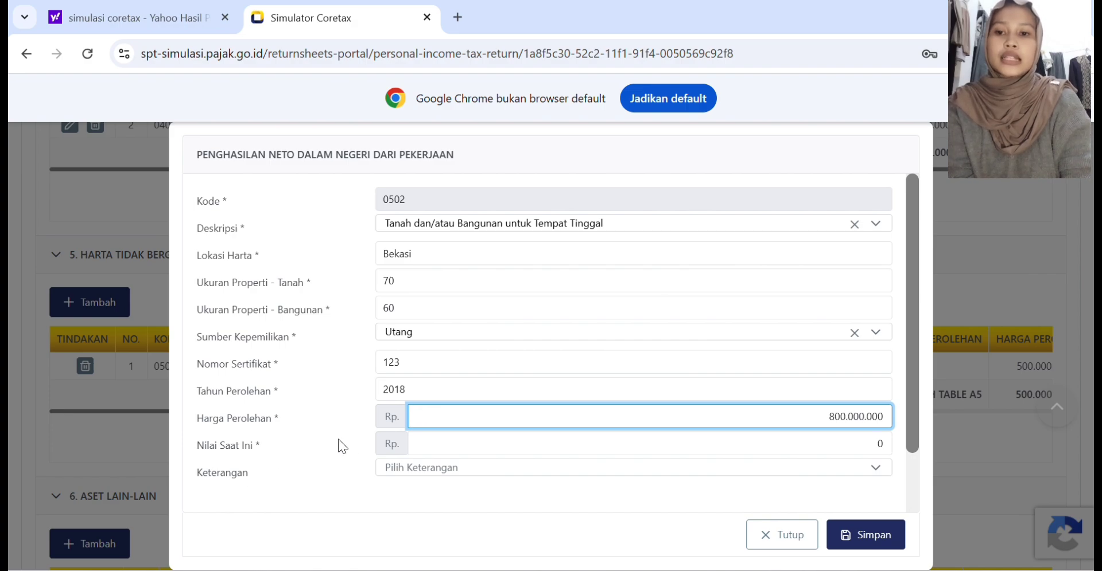
{"action": "left_click", "coordinate": [442, 448]}
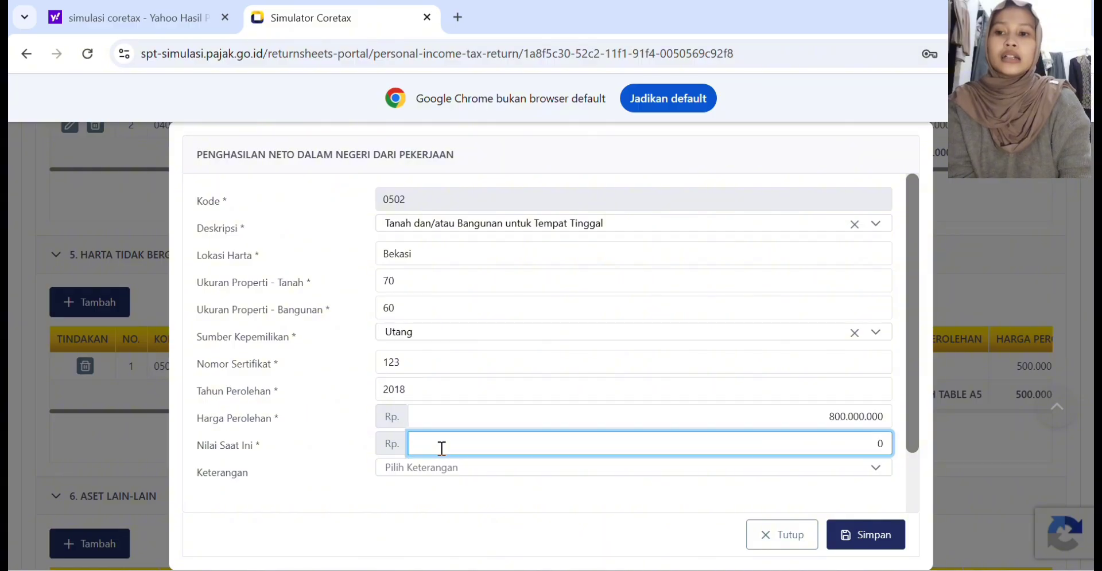
{"action": "type", "text": "150000000"}
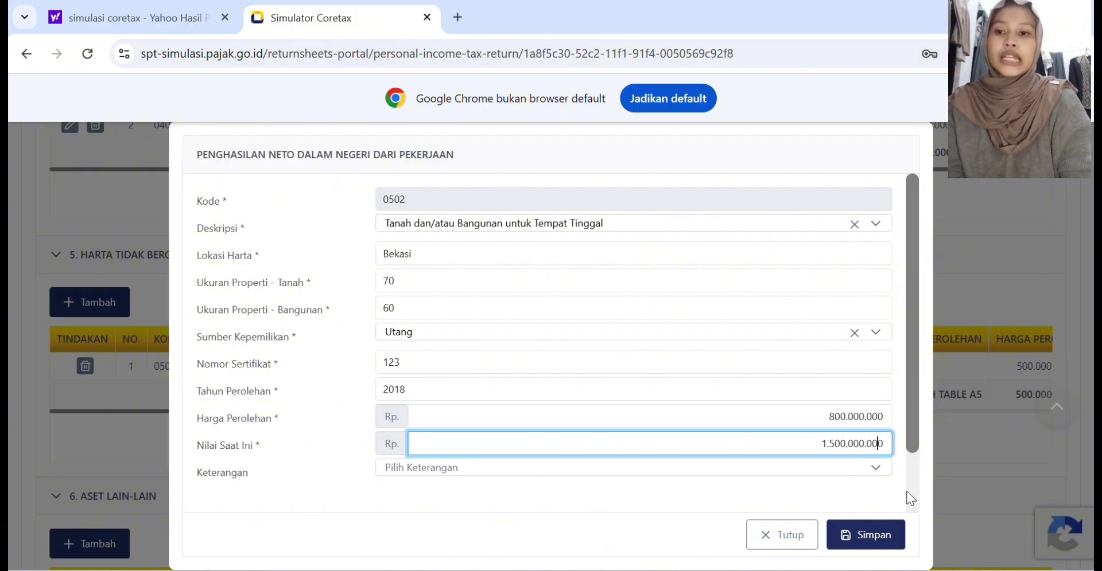
{"action": "left_click", "coordinate": [867, 533]}
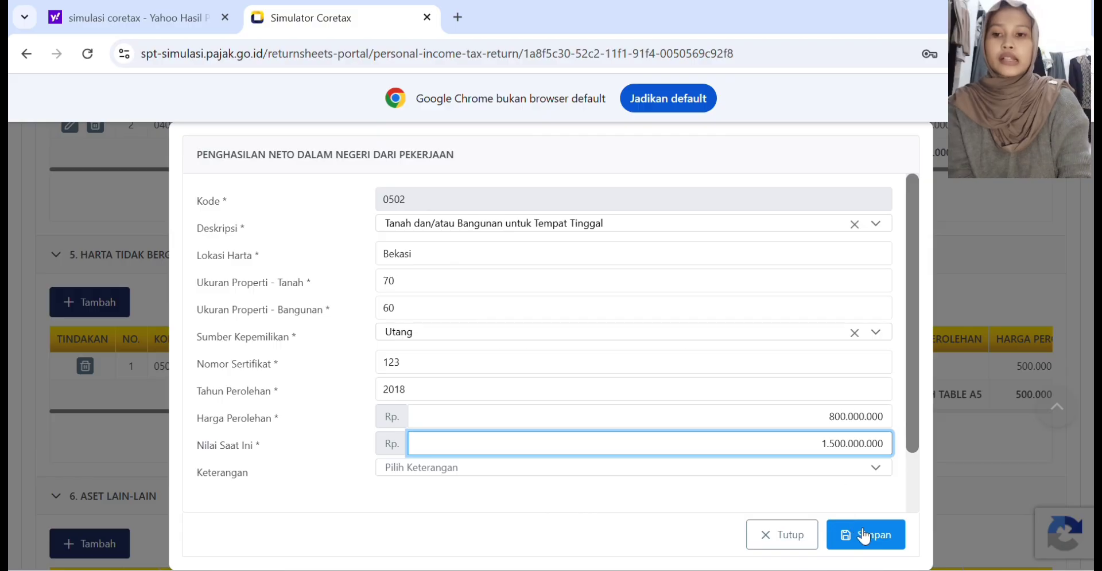
Step: Add an Aset Lain-lain entry described as "Emas Batangan" with Tahun Perolehan 2015
{"action": "scroll", "coordinate": [720, 493], "scroll_direction": "down", "scroll_amount": 3}
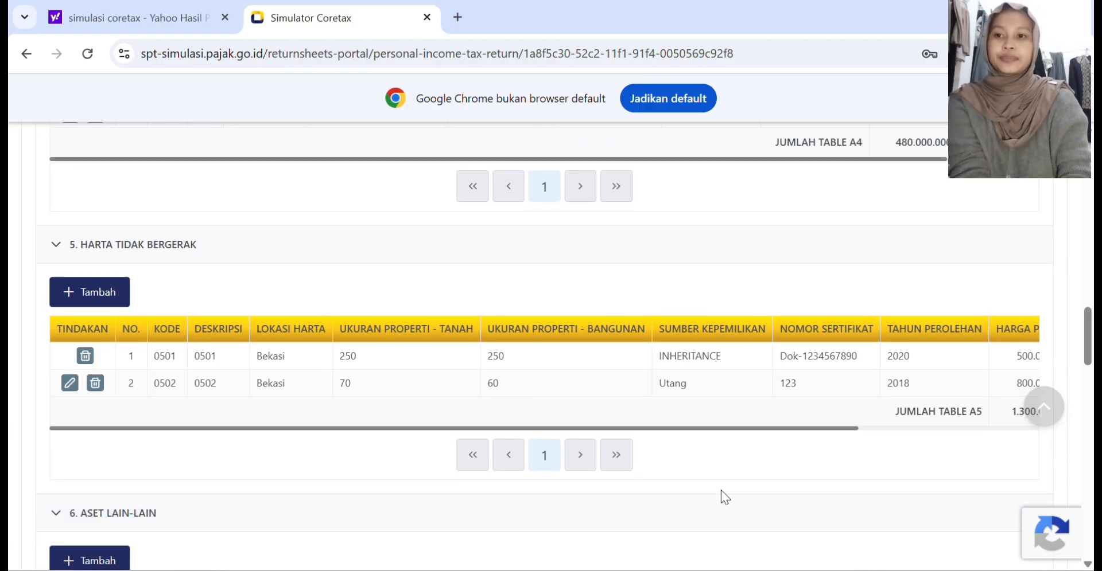
{"action": "scroll", "coordinate": [721, 492], "scroll_direction": "down", "scroll_amount": 2}
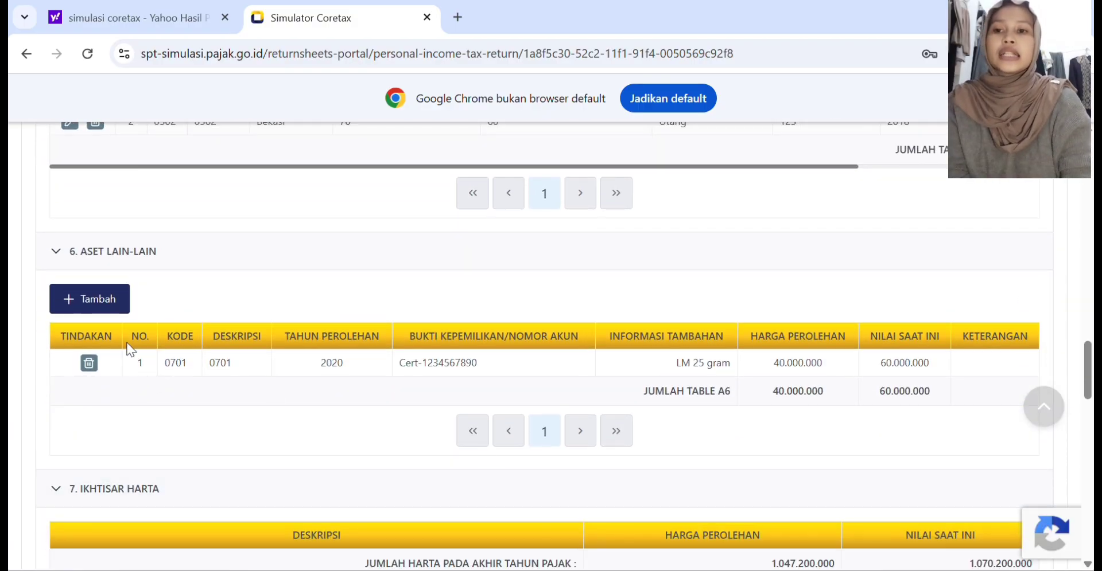
{"action": "left_click", "coordinate": [102, 299]}
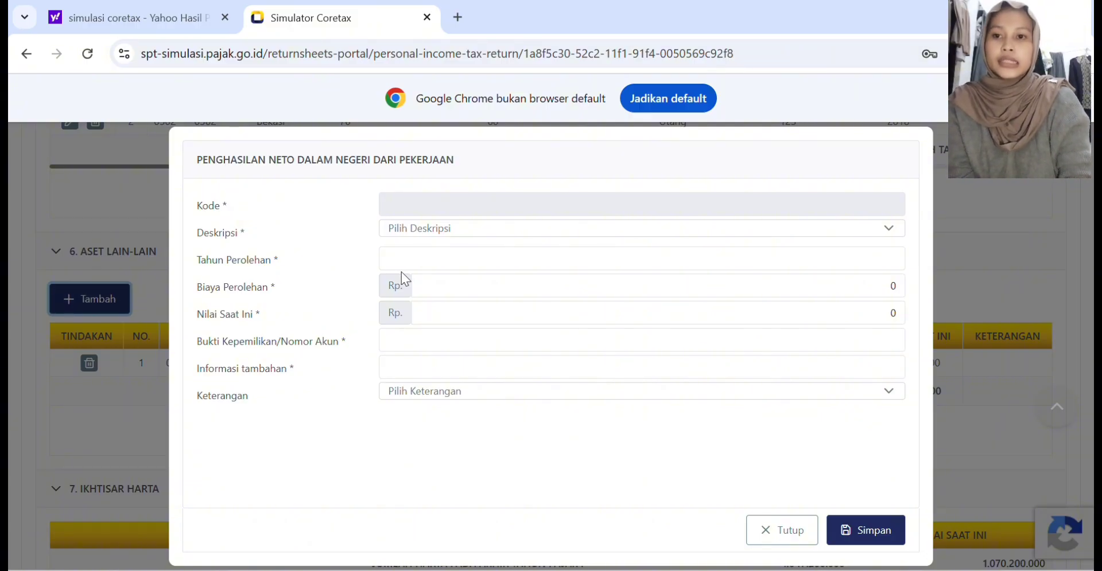
{"action": "left_click", "coordinate": [408, 232]}
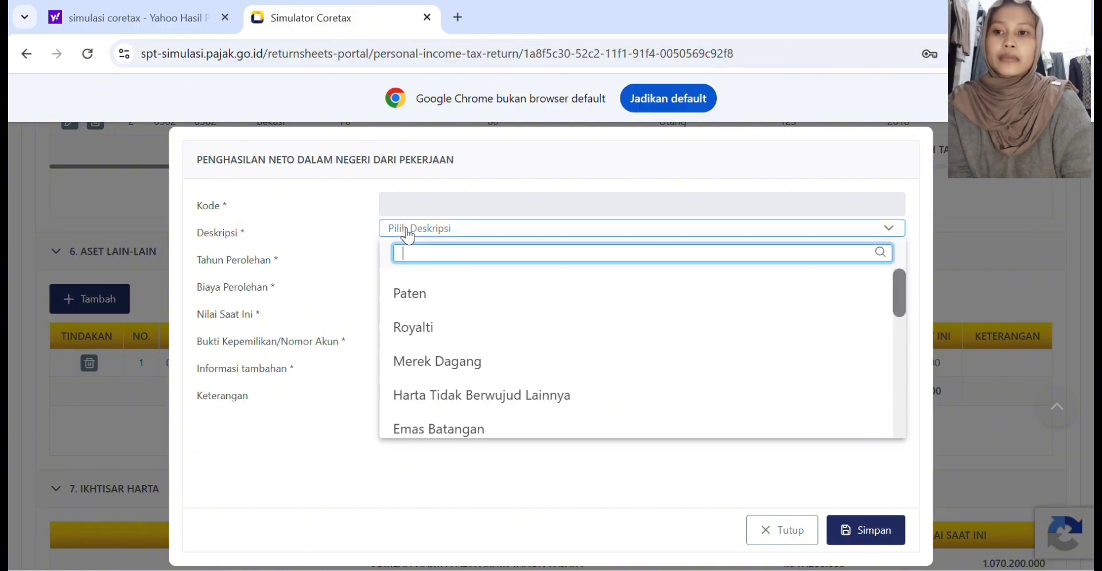
{"action": "scroll", "coordinate": [452, 373], "scroll_direction": "down", "scroll_amount": 1}
{"action": "left_click", "coordinate": [452, 387]}
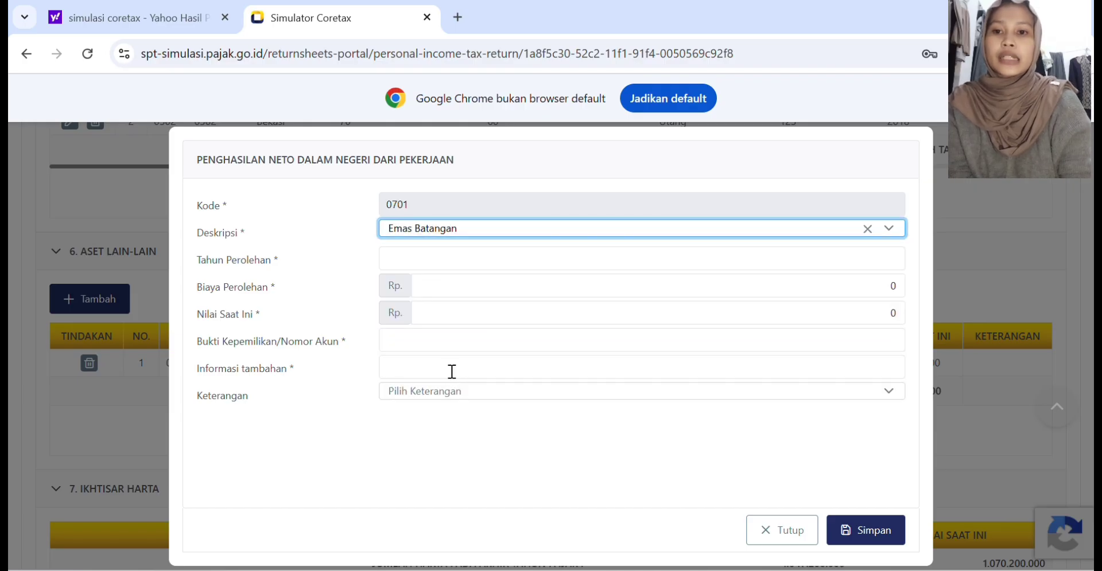
{"action": "left_click", "coordinate": [407, 255]}
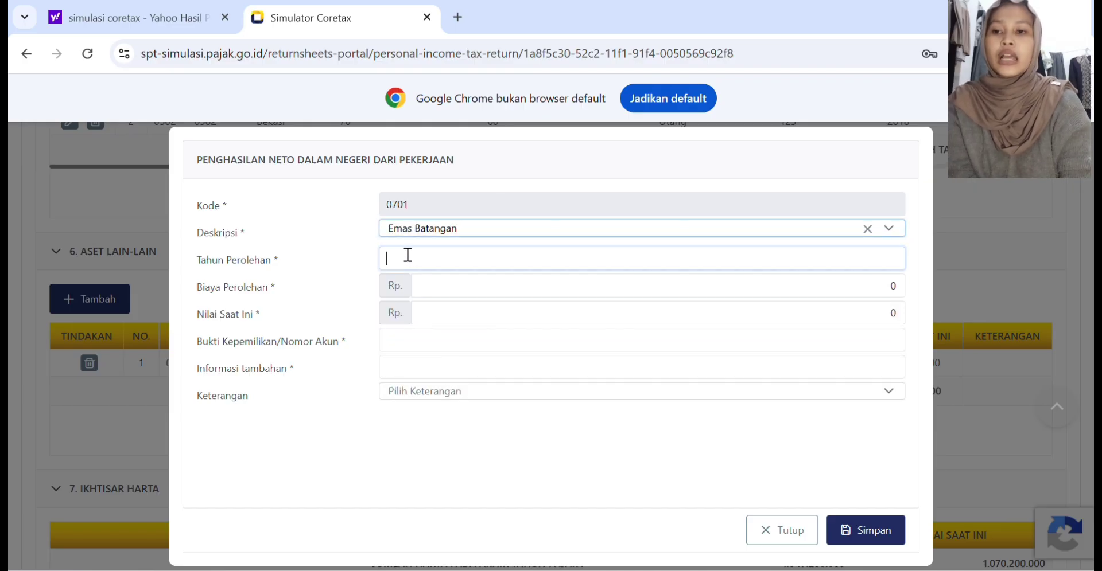
{"action": "type", "text": "2015"}
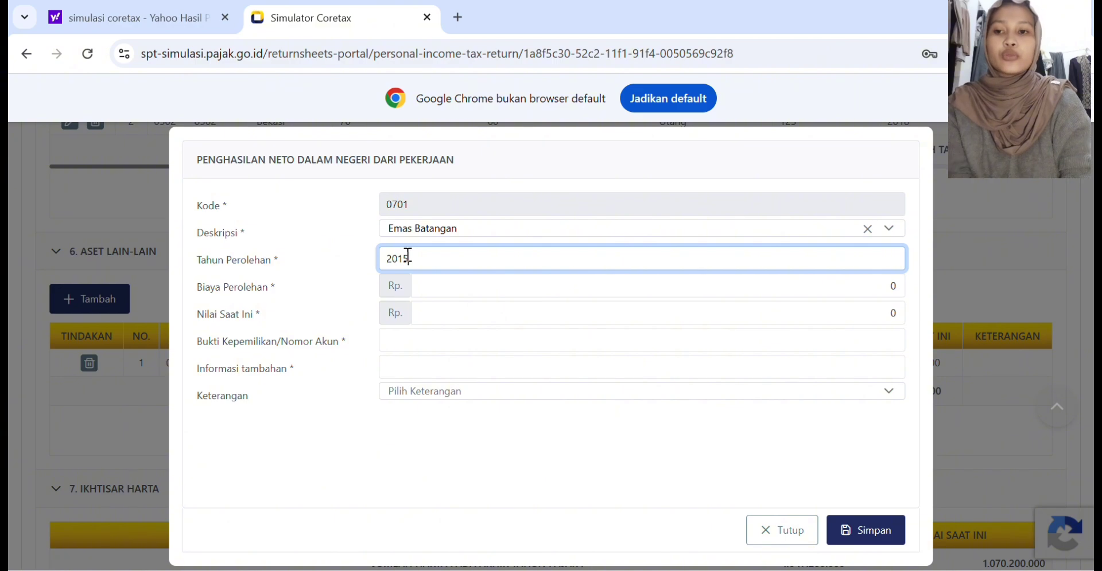
Step: Set the gold entry's Biaya Perolehan to Rp 5.000.000 and its Nilai Saat Ini to Rp 200.000.000
{"action": "left_click", "coordinate": [446, 293]}
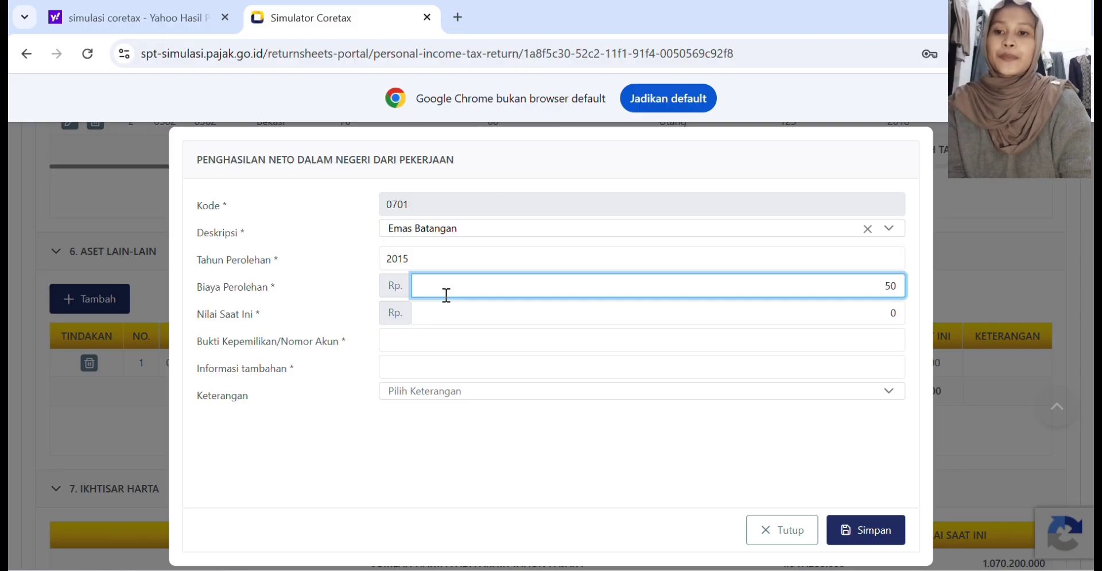
{"action": "type", "text": "5.000."}
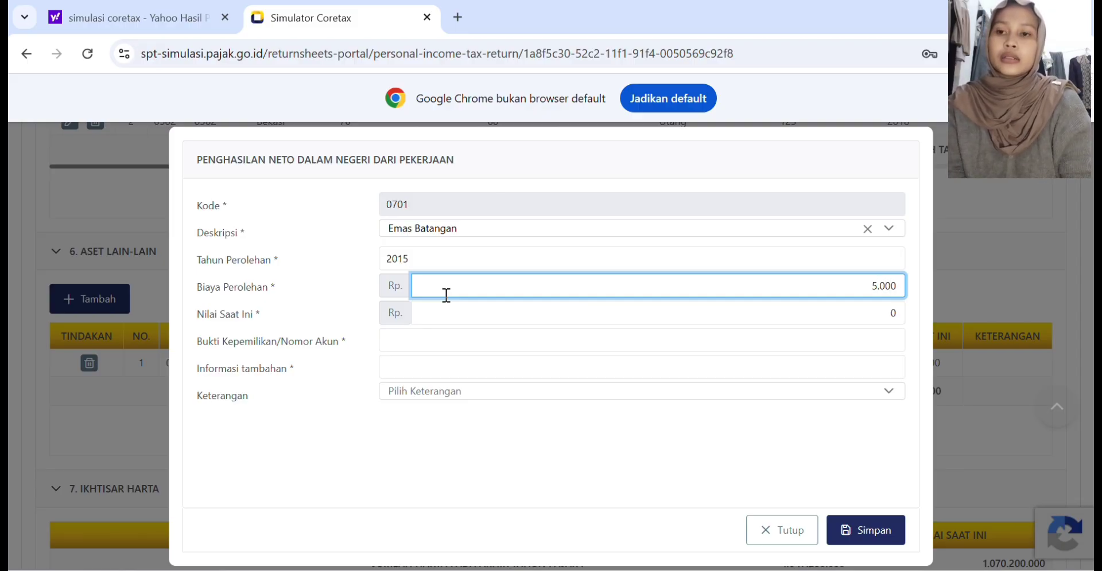
{"action": "type", "text": "000"}
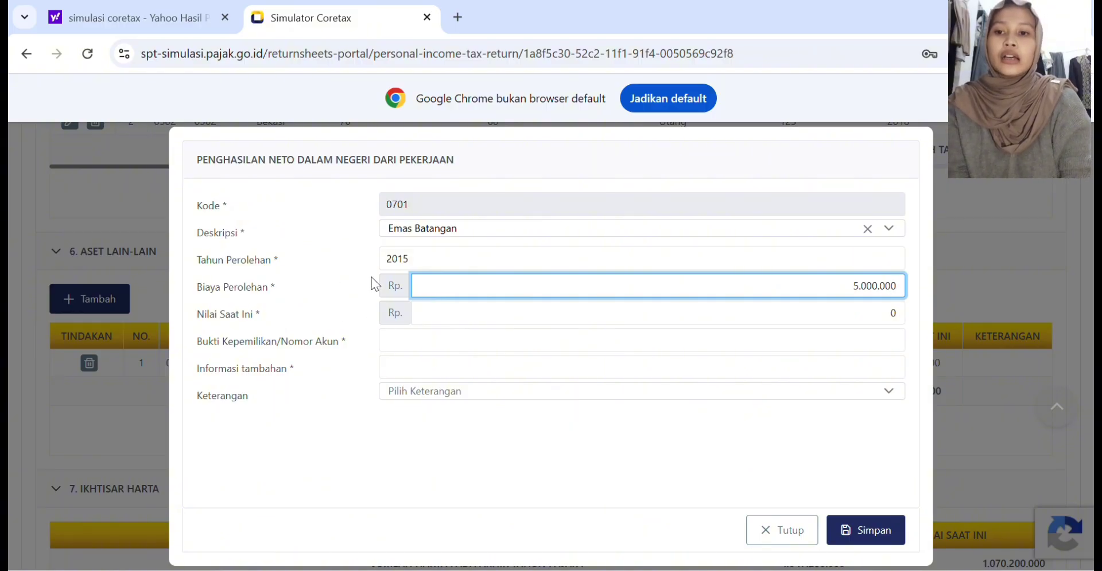
{"action": "left_click", "coordinate": [431, 312]}
{"action": "type", "text": "20000000"}
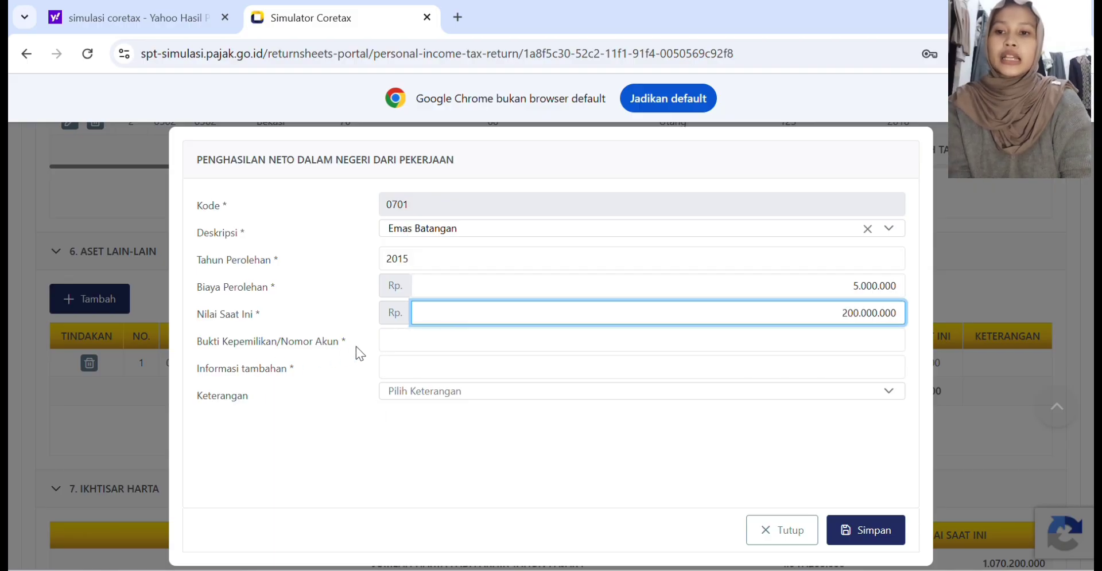
Step: Enter "NO.SERTIFIKAT" as Bukti Kepemilikan/Nomor Akun and "LM 10 Gram" as Informasi tambahan, and save the gold entry
{"action": "key", "text": "Tab"}
{"action": "type", "text": "NO.SERTIFIKAT"}
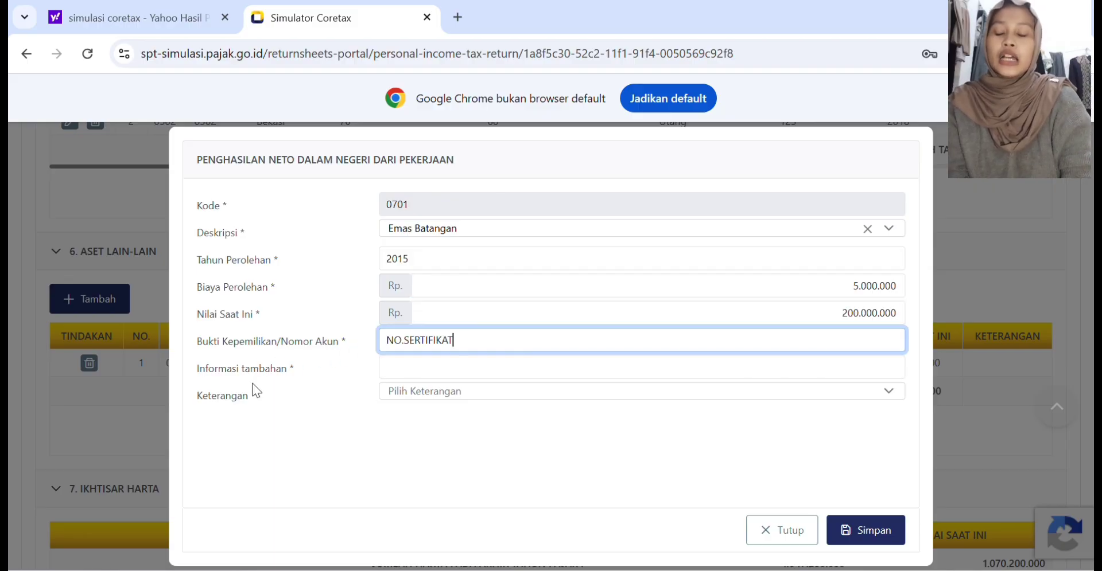
{"action": "left_click", "coordinate": [401, 370]}
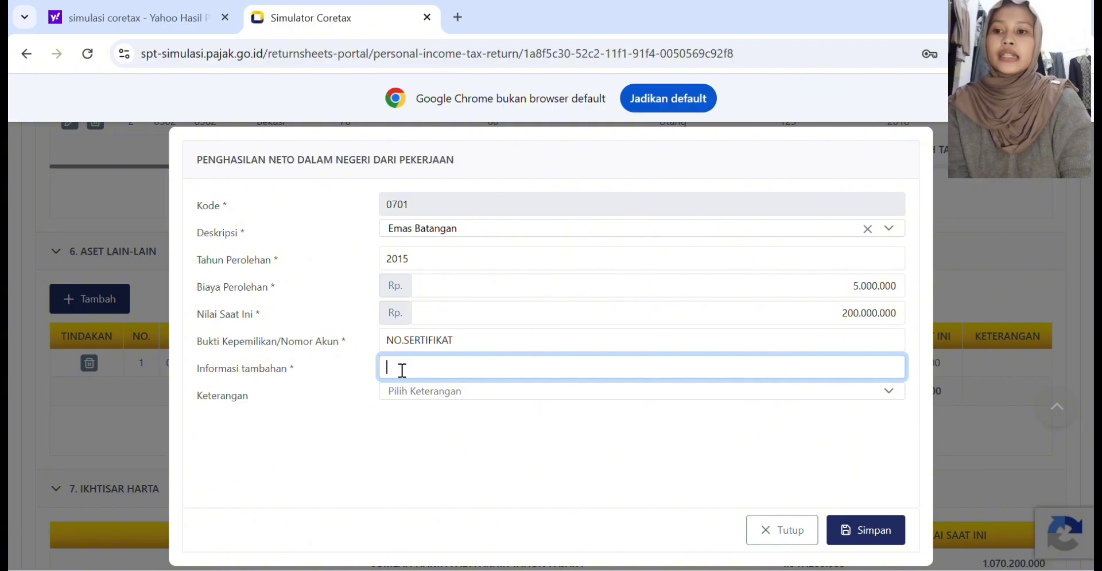
{"action": "type", "text": "LM  10 Gram"}
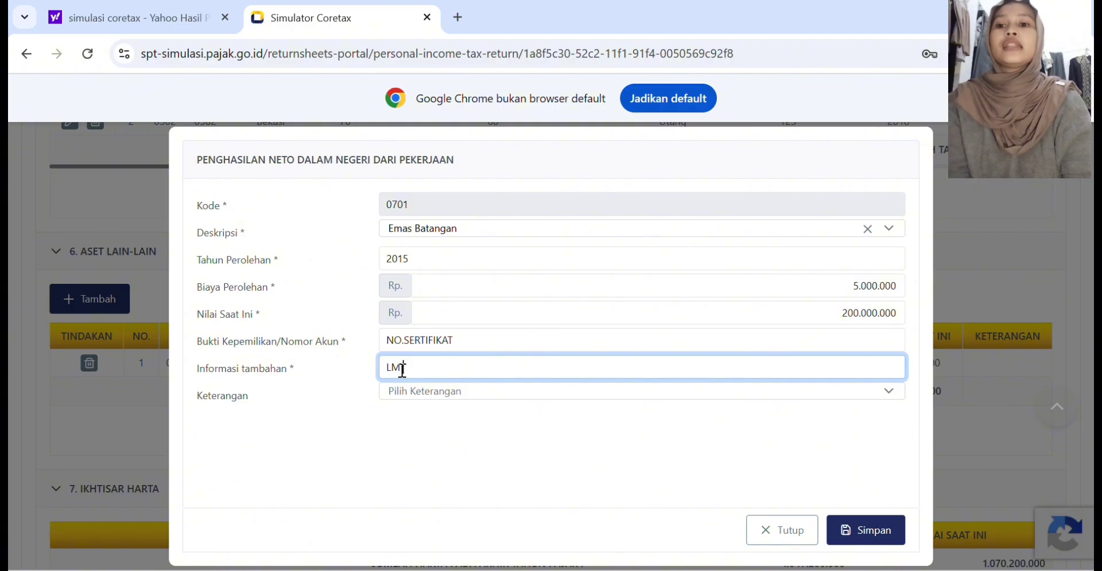
{"action": "left_click", "coordinate": [865, 541]}
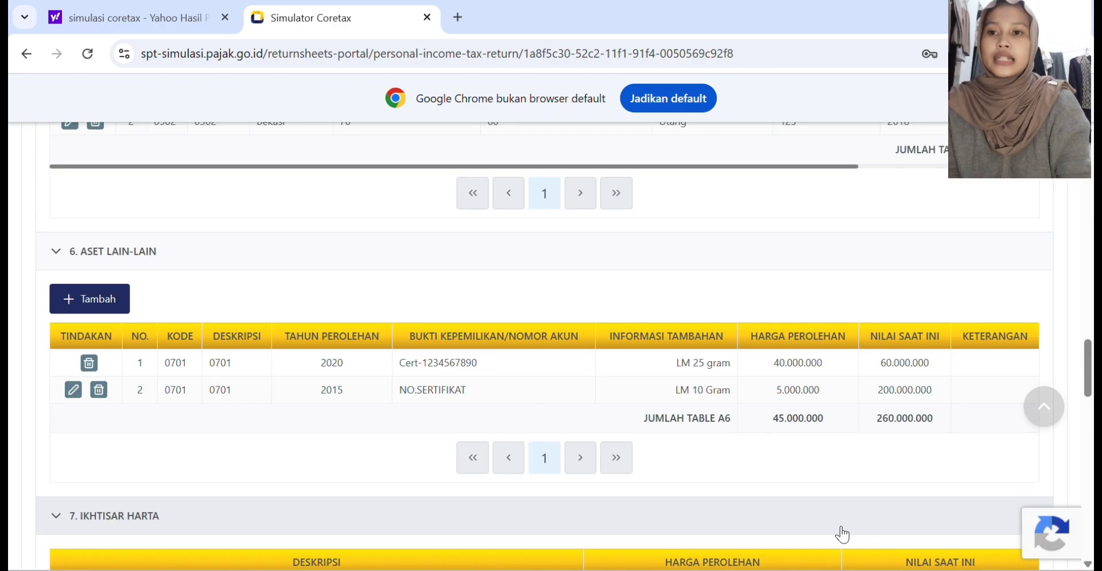
Step: Add an entry under Utang pada Akhir Tahun Pajak with Kode 01 and Deskripsi "Utang"
{"action": "scroll", "coordinate": [380, 429], "scroll_direction": "down", "scroll_amount": 1}
{"action": "scroll", "coordinate": [380, 422], "scroll_direction": "down", "scroll_amount": 4}
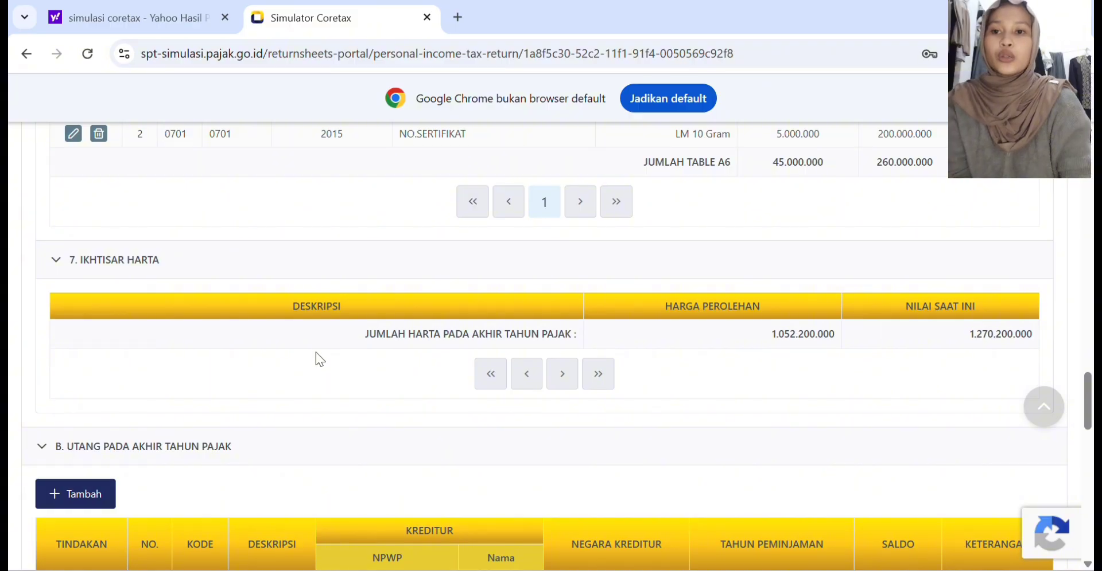
{"action": "scroll", "coordinate": [93, 261], "scroll_direction": "down", "scroll_amount": 4}
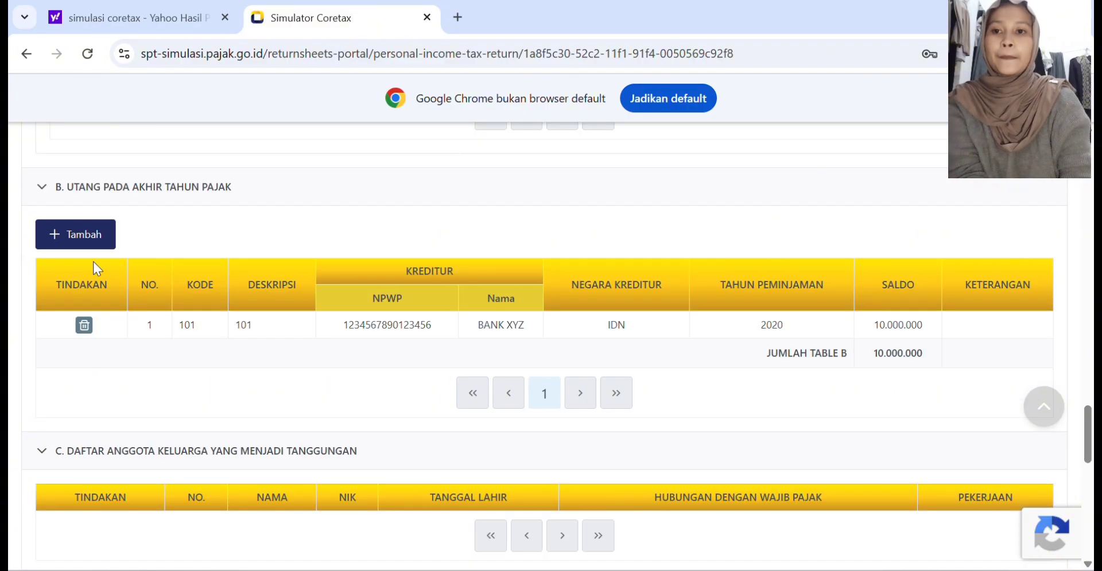
{"action": "left_click", "coordinate": [79, 235]}
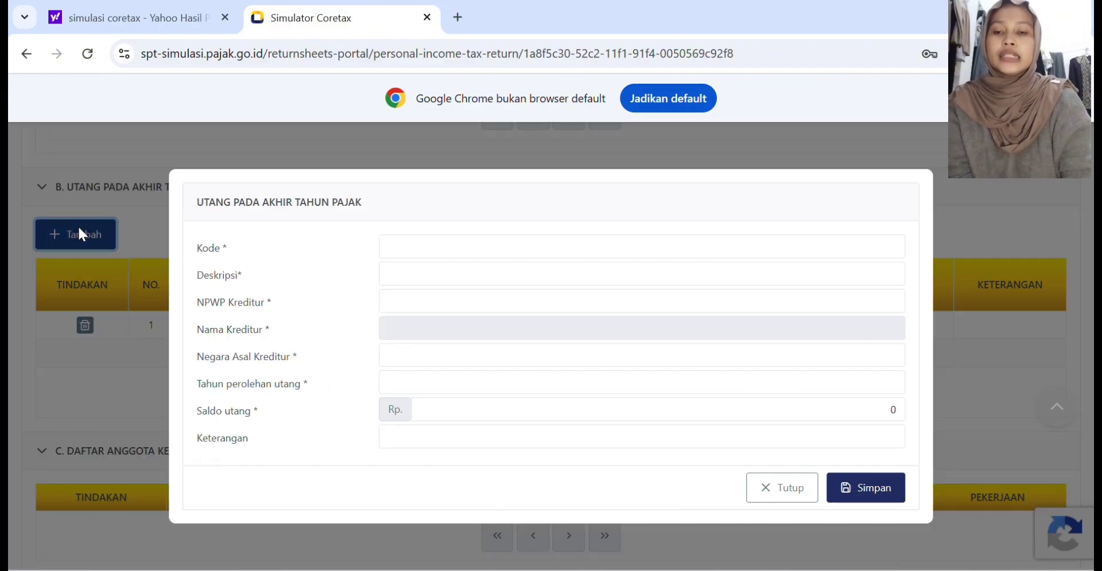
{"action": "left_click", "coordinate": [409, 248]}
{"action": "type", "text": "01"}
{"action": "left_click", "coordinate": [412, 274]}
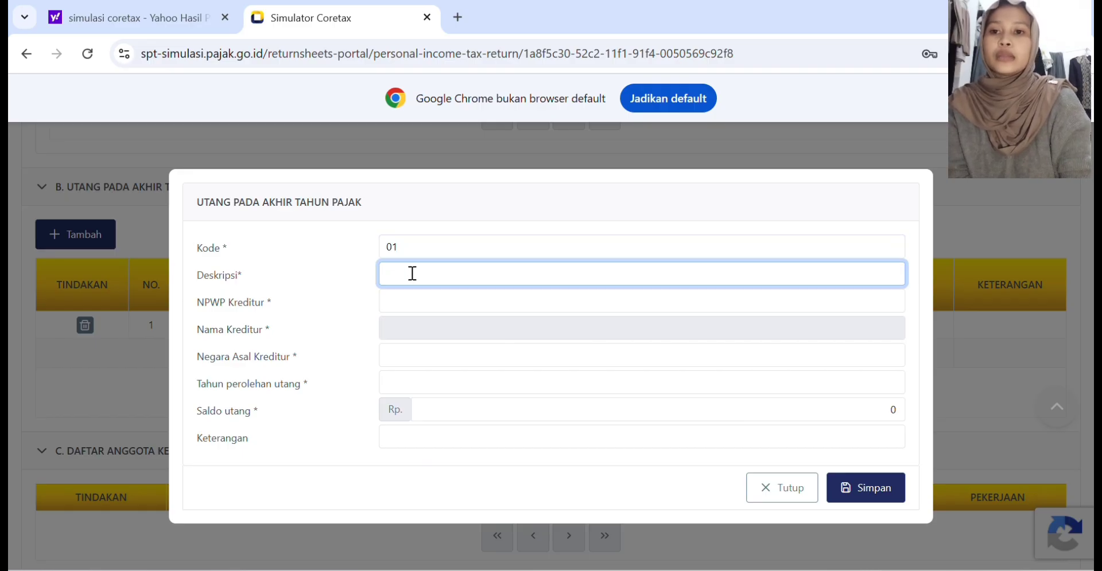
{"action": "type", "text": "Utang"}
Step: Enter the creditor's NPWP, set Negara Asal Kreditur to INDONESIA and Tahun perolehan utang to 2018
{"action": "left_click", "coordinate": [389, 300]}
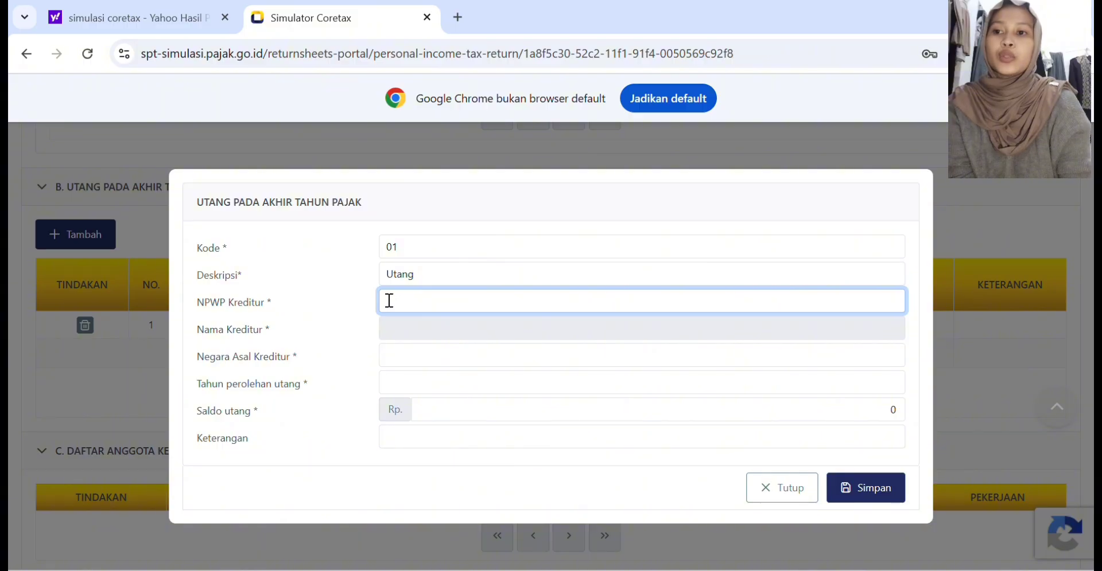
{"action": "type", "text": "1111"}
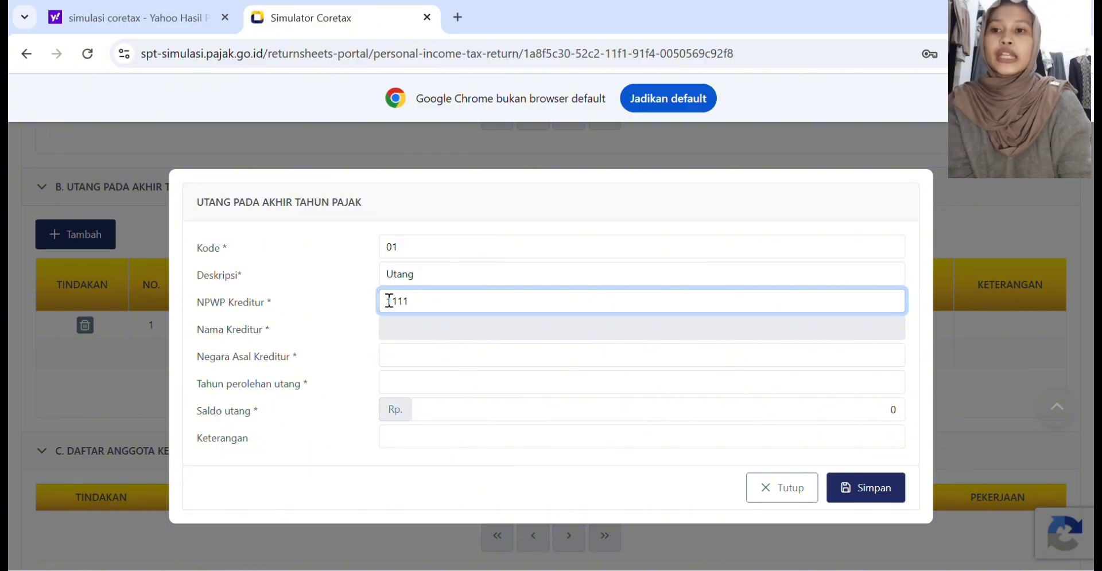
{"action": "left_click", "coordinate": [396, 329]}
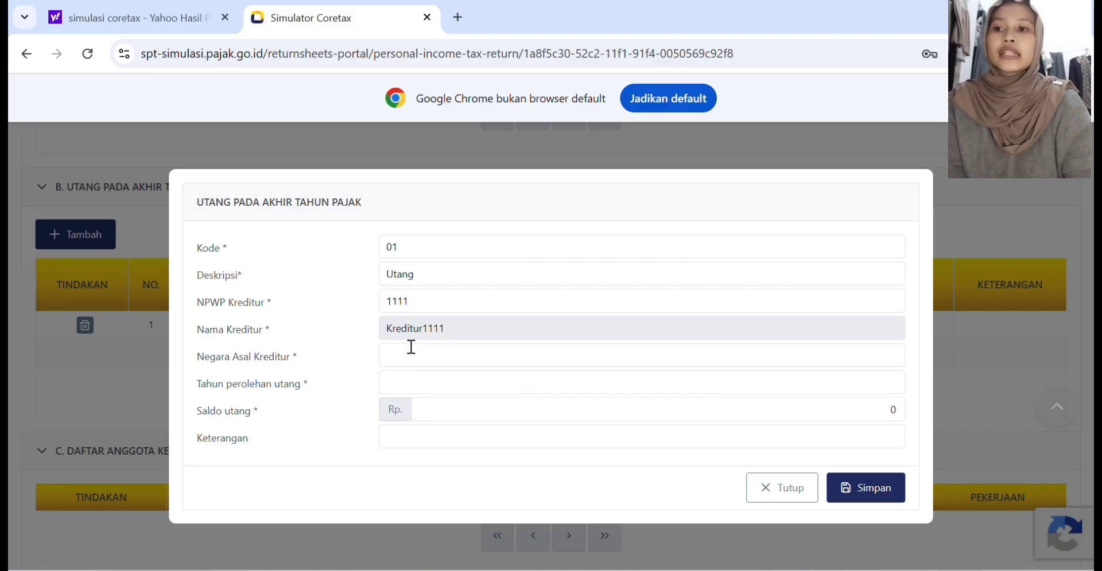
{"action": "left_click", "coordinate": [410, 356]}
{"action": "type", "text": "INDONESIA"}
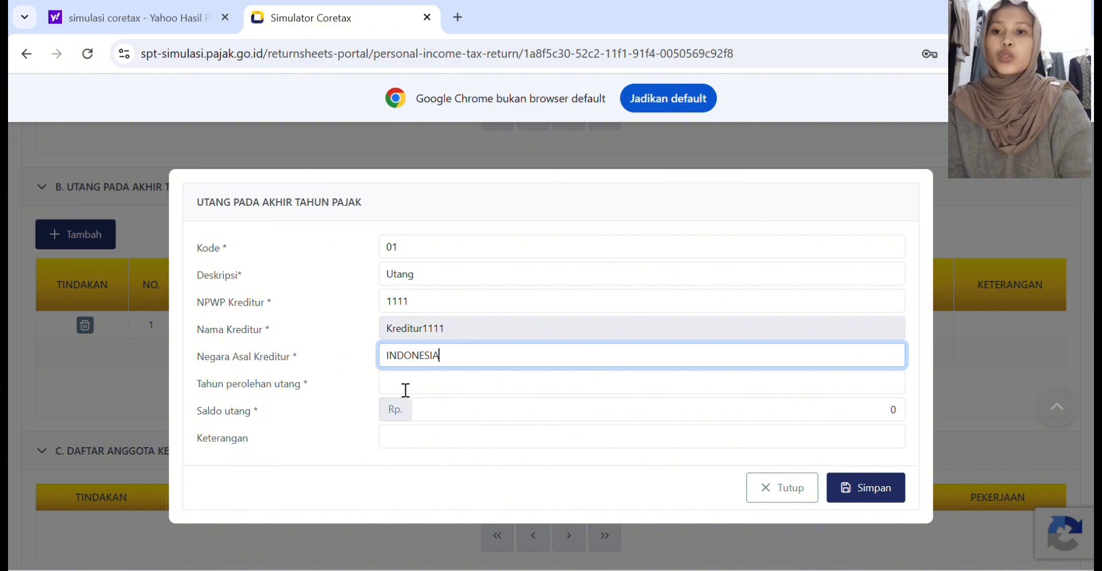
{"action": "left_click", "coordinate": [428, 386]}
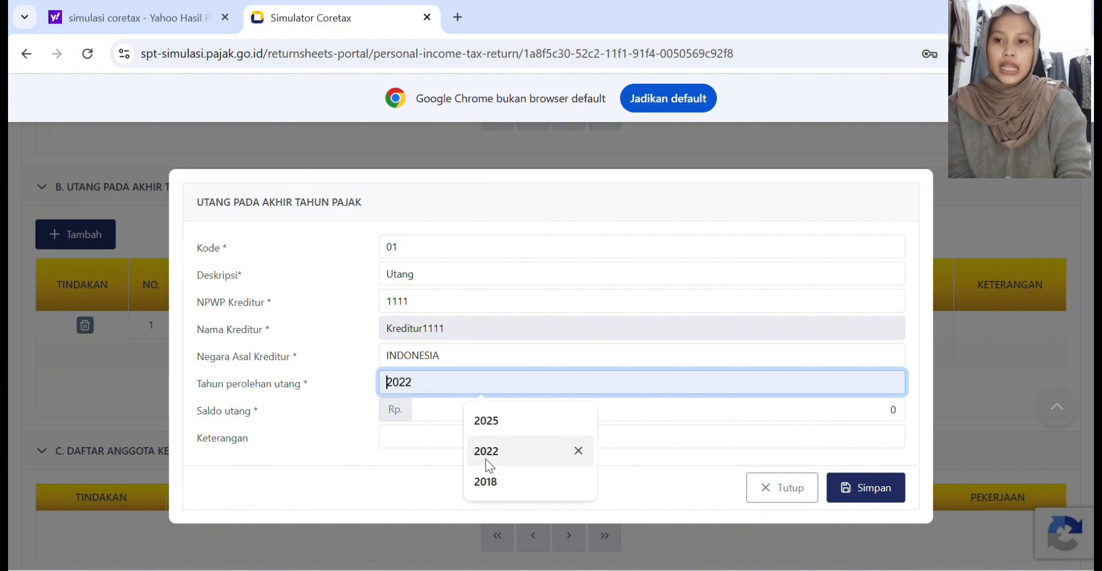
{"action": "left_click", "coordinate": [497, 484]}
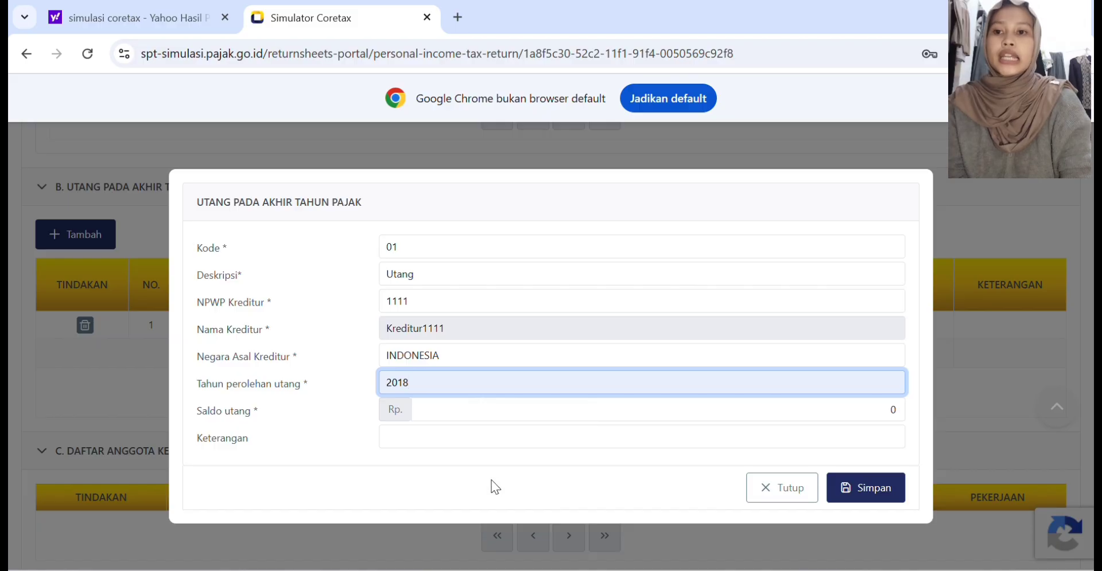
Step: Set the debt's Saldo utang to Rp 350.000.000 and save the entry
{"action": "left_click", "coordinate": [457, 412]}
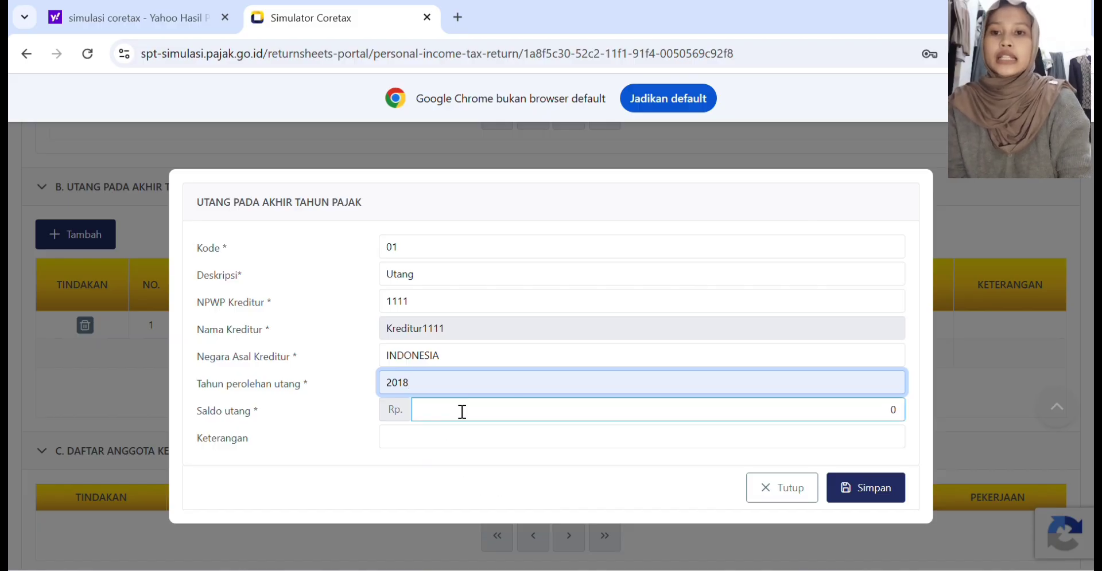
{"action": "left_click", "coordinate": [462, 412]}
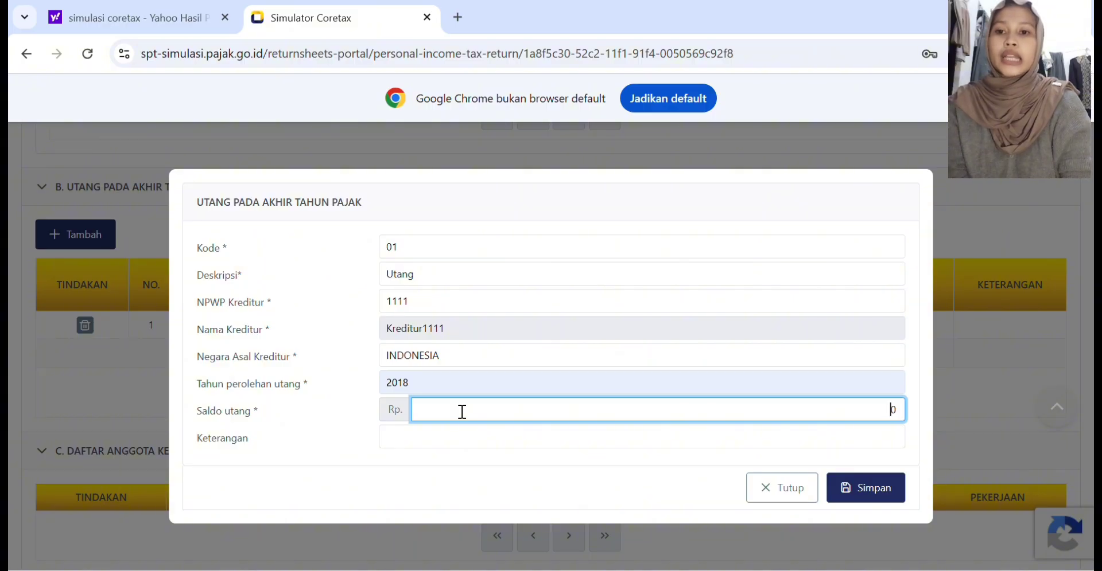
{"action": "type", "text": "3"}
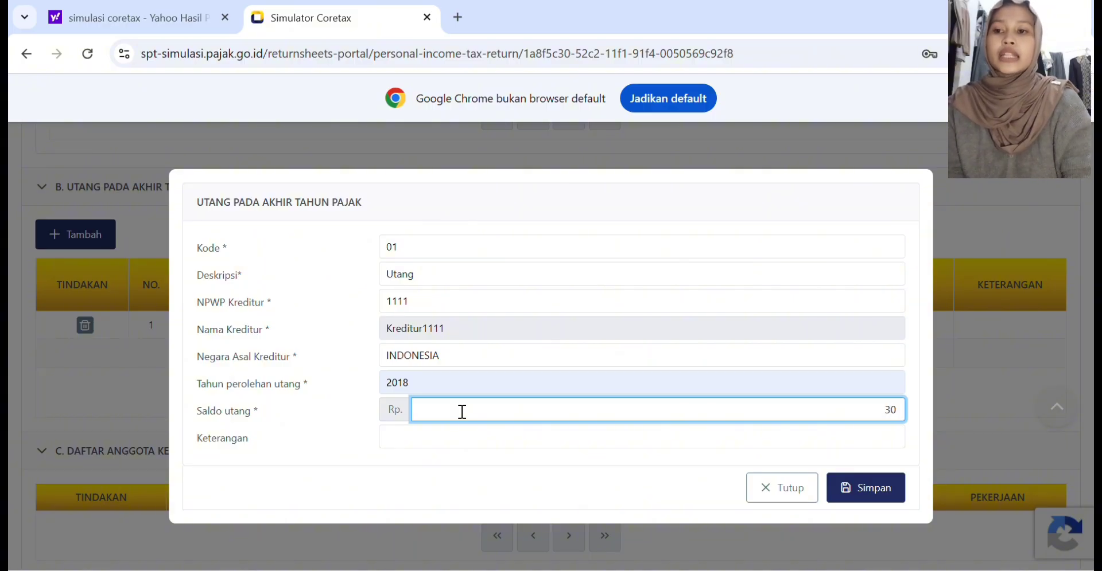
{"action": "type", "text": "5"}
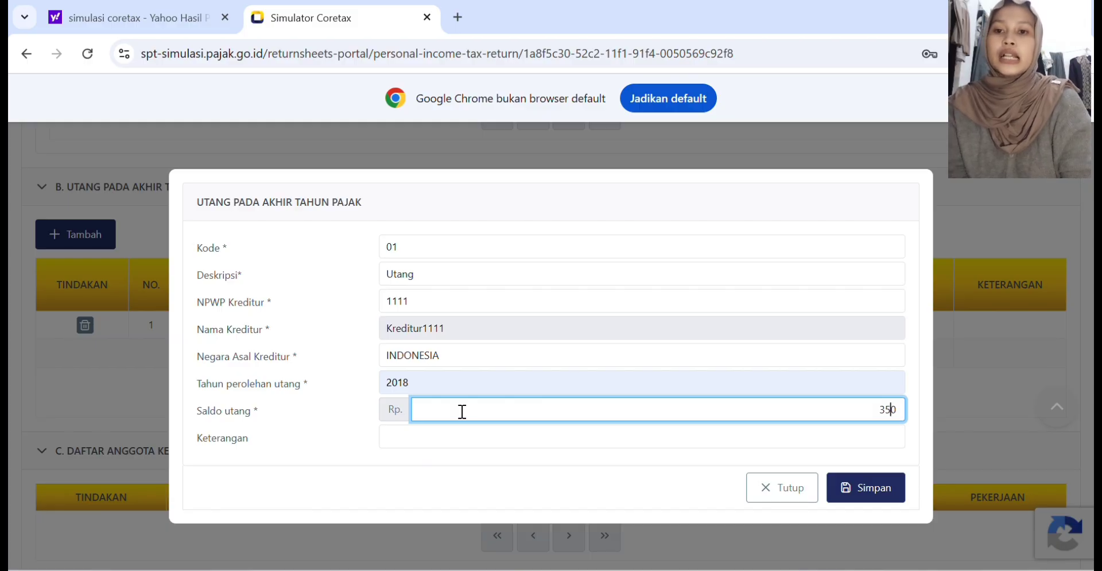
{"action": "type", "text": "0.000"}
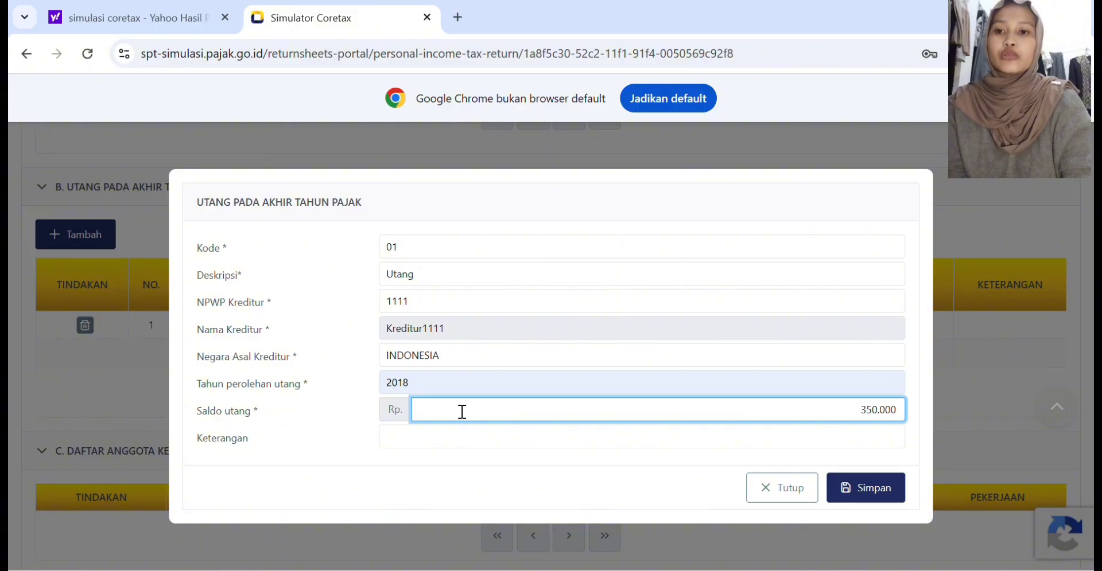
{"action": "type", "text": ".0"}
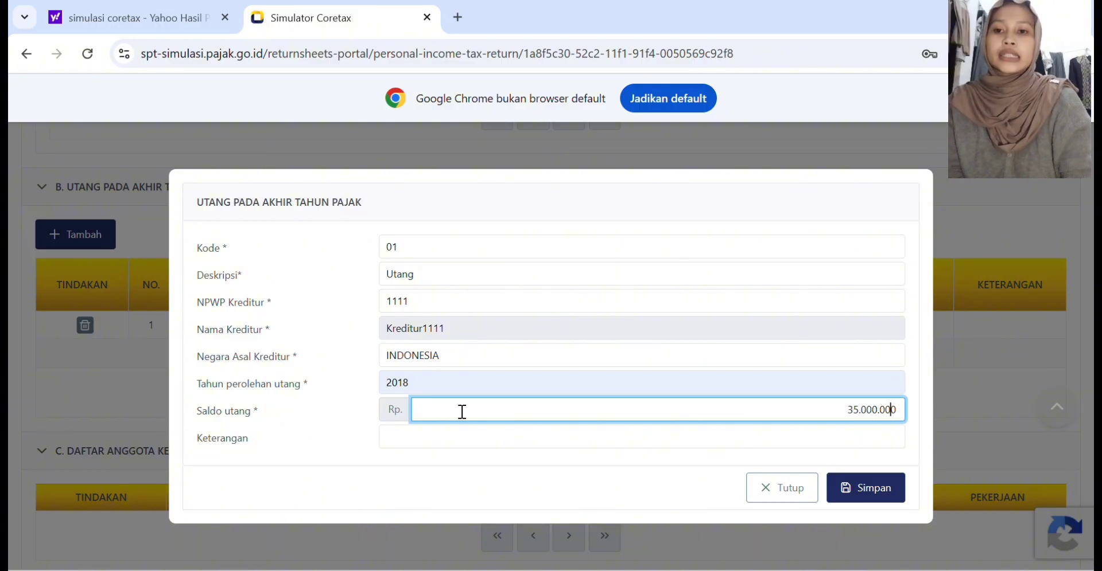
{"action": "type", "text": "0"}
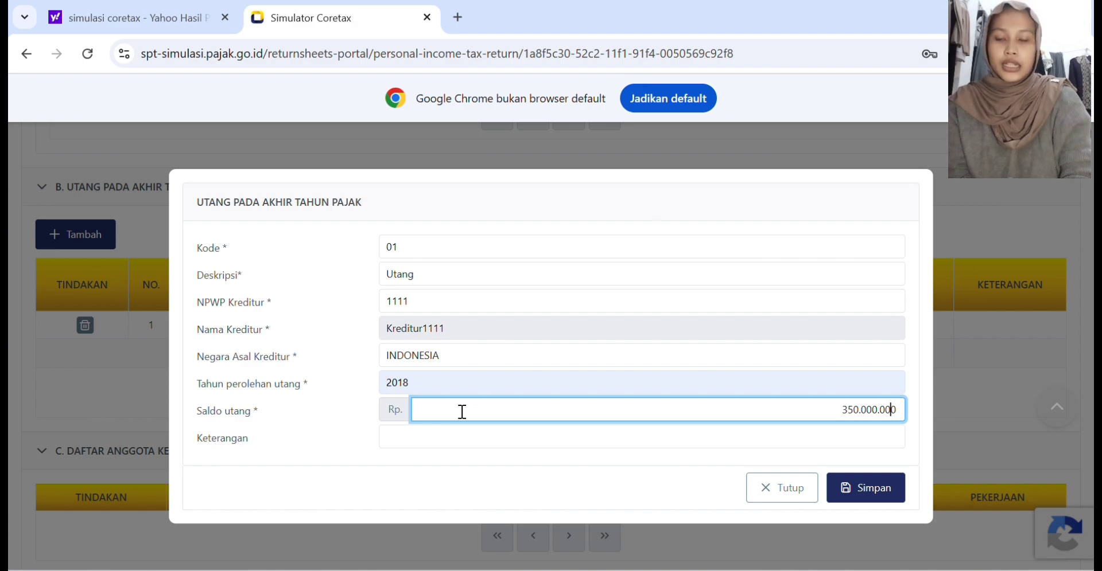
{"action": "left_click", "coordinate": [866, 488]}
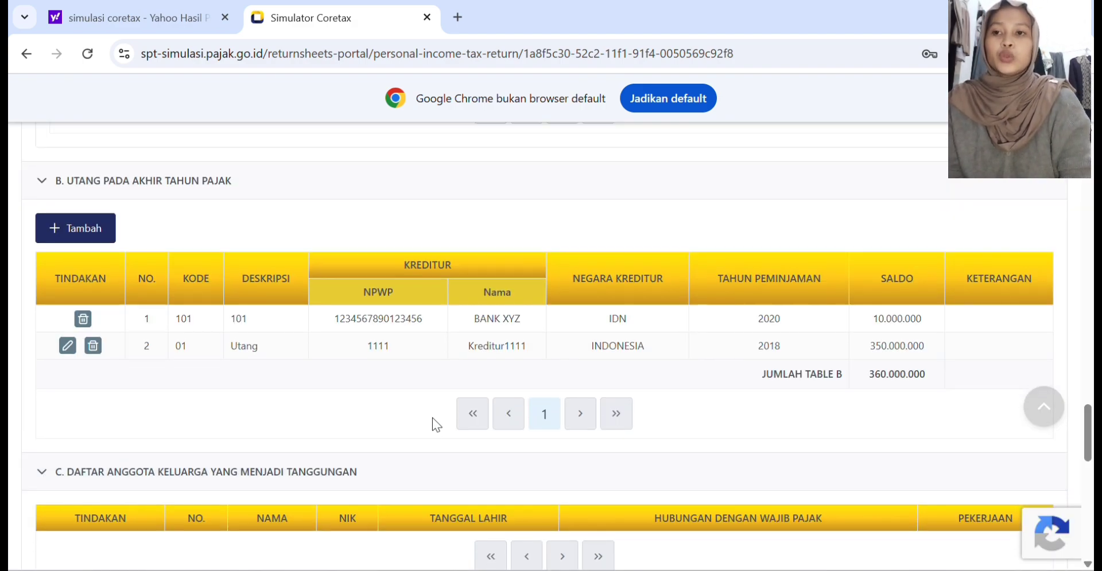
Step: Add an entry under Penghasilan Neto Dalam Negeri dari Pekerjaan with the employer's identity number and Penghasilan bruto of Rp 240.000.000
{"action": "scroll", "coordinate": [432, 418], "scroll_direction": "down", "scroll_amount": 3}
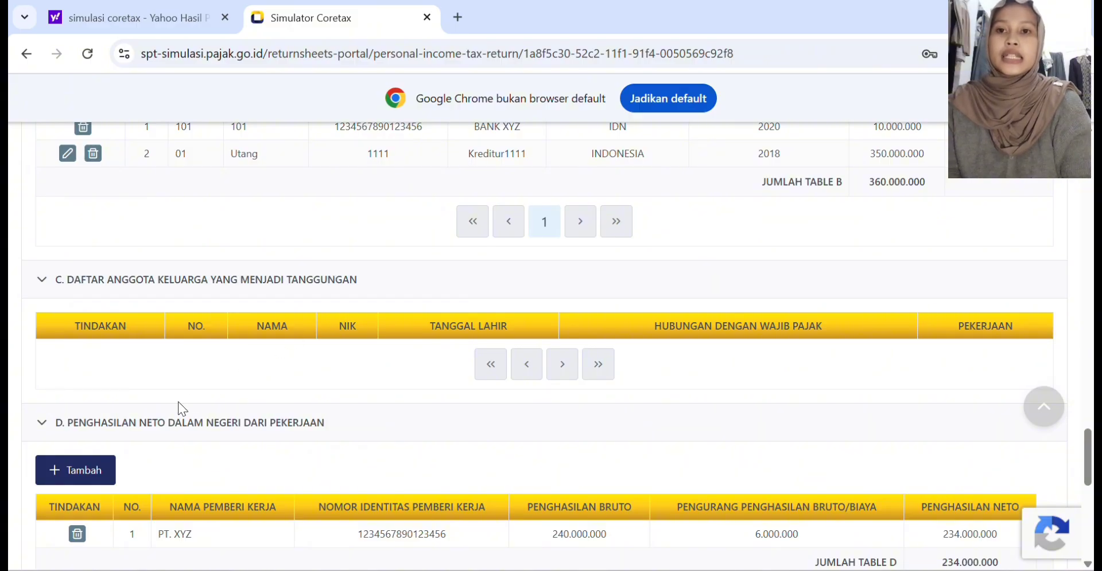
{"action": "scroll", "coordinate": [302, 305], "scroll_direction": "down", "scroll_amount": 3}
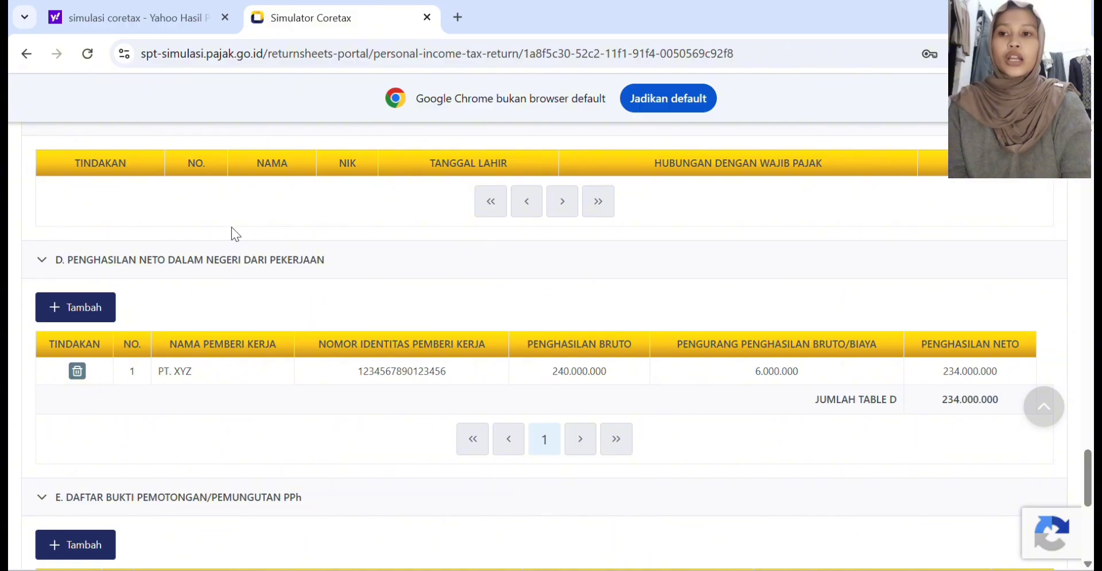
{"action": "left_click", "coordinate": [70, 306]}
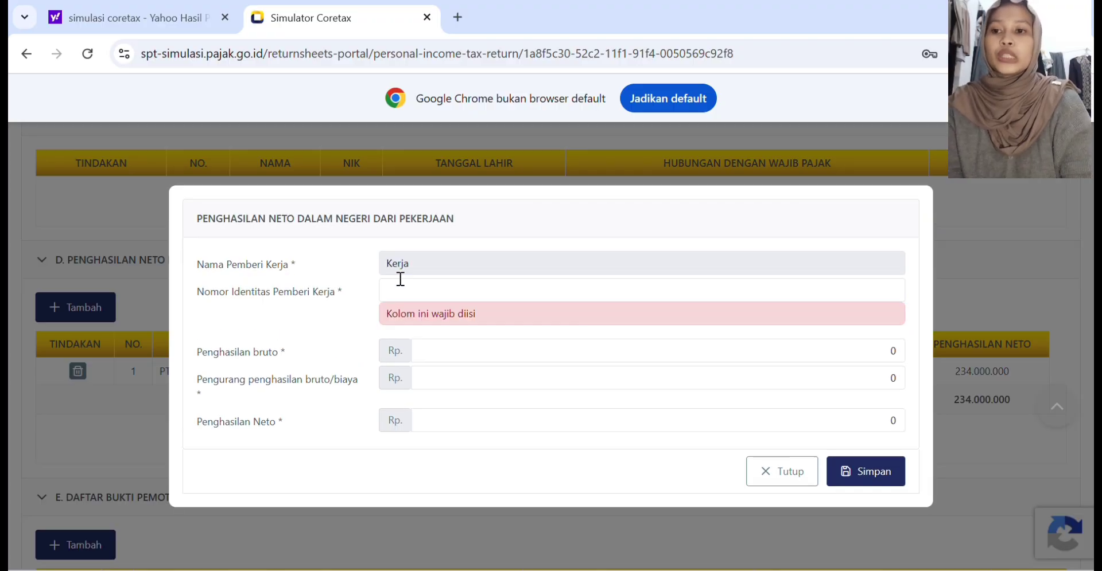
{"action": "left_click", "coordinate": [400, 289]}
{"action": "type", "text": "123"}
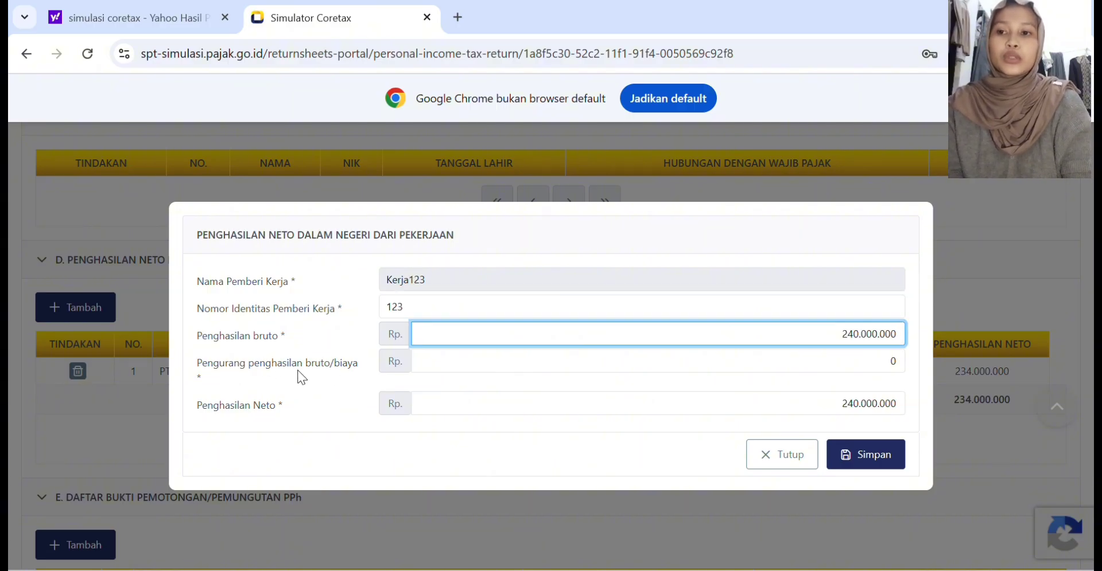
Step: Set the entry's Pengurang penghasilan bruto/biaya to Rp 6.000.000 and save the employment income entry
{"action": "left_click", "coordinate": [441, 363]}
{"action": "type", "text": "6000000"}
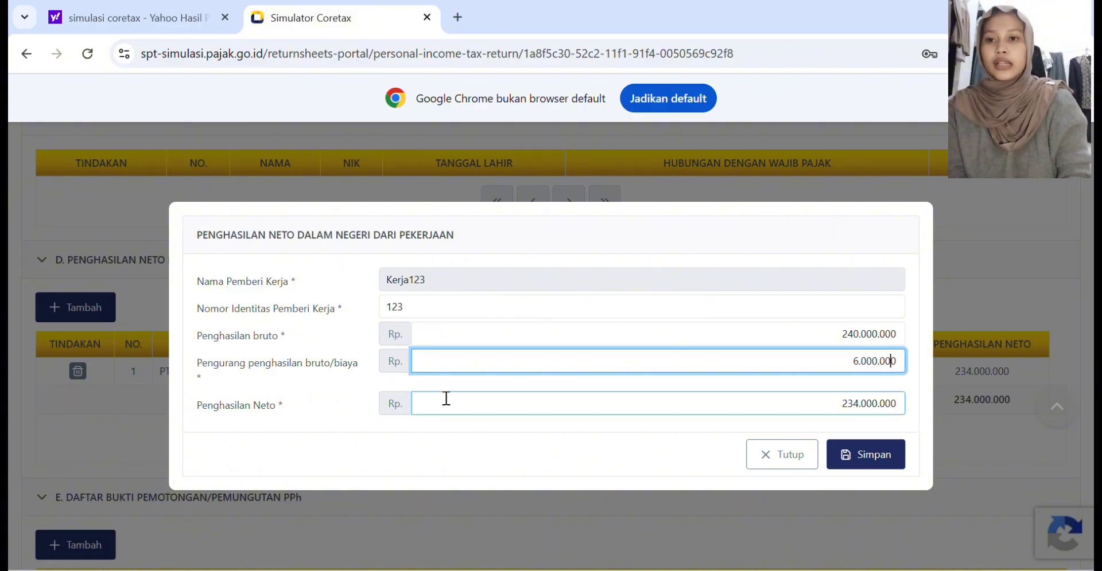
{"action": "left_click", "coordinate": [845, 450]}
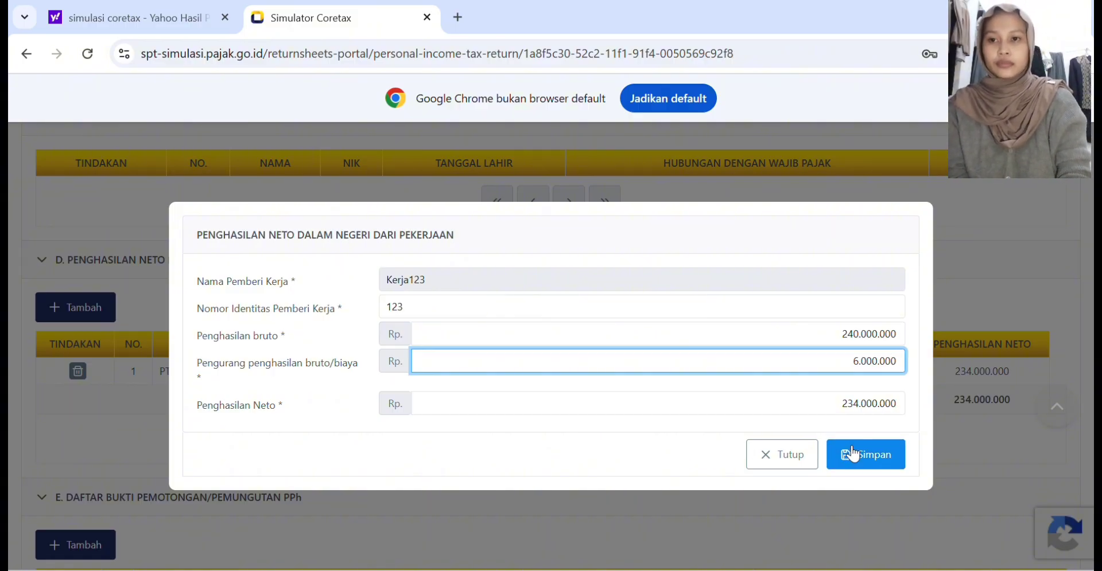
Step: Add and save a Bukti Pemotongan entry with withholder NPWP, slip number, date 31/12/2025, PPh Pasal 21, DPP 239.999.999 and PPh yang dipotong 21.000.000
{"action": "scroll", "coordinate": [501, 419], "scroll_direction": "down", "scroll_amount": 3}
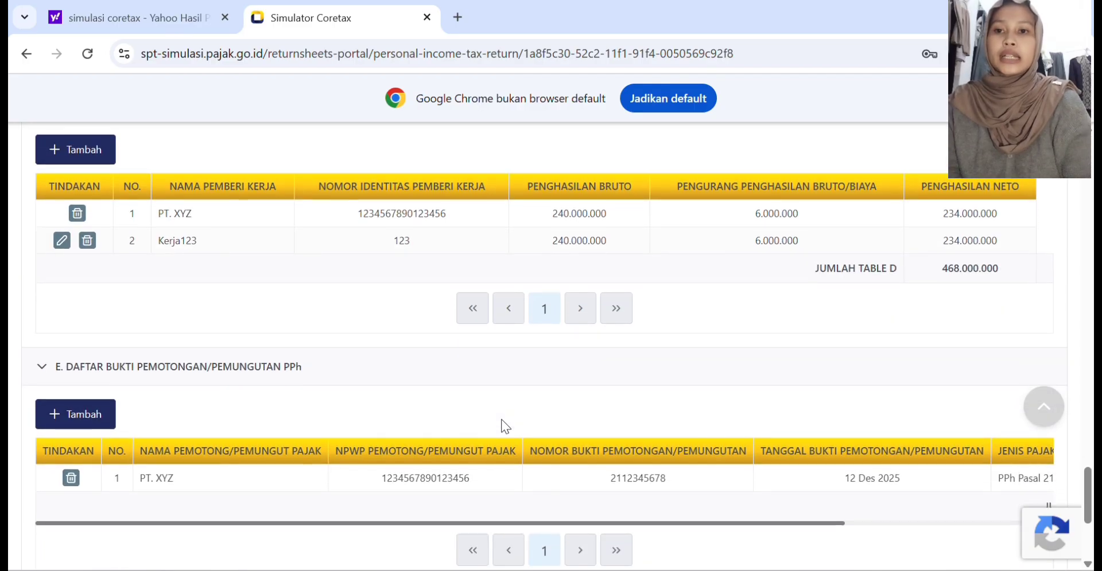
{"action": "scroll", "coordinate": [252, 408], "scroll_direction": "up", "scroll_amount": 1}
{"action": "scroll", "coordinate": [251, 408], "scroll_direction": "down", "scroll_amount": 2}
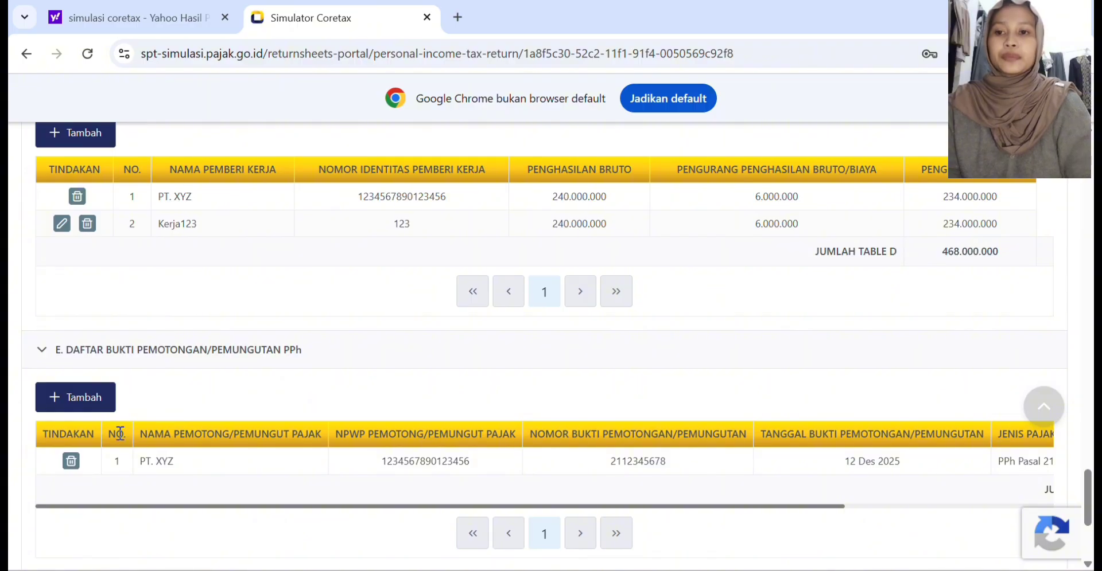
{"action": "left_click", "coordinate": [80, 402]}
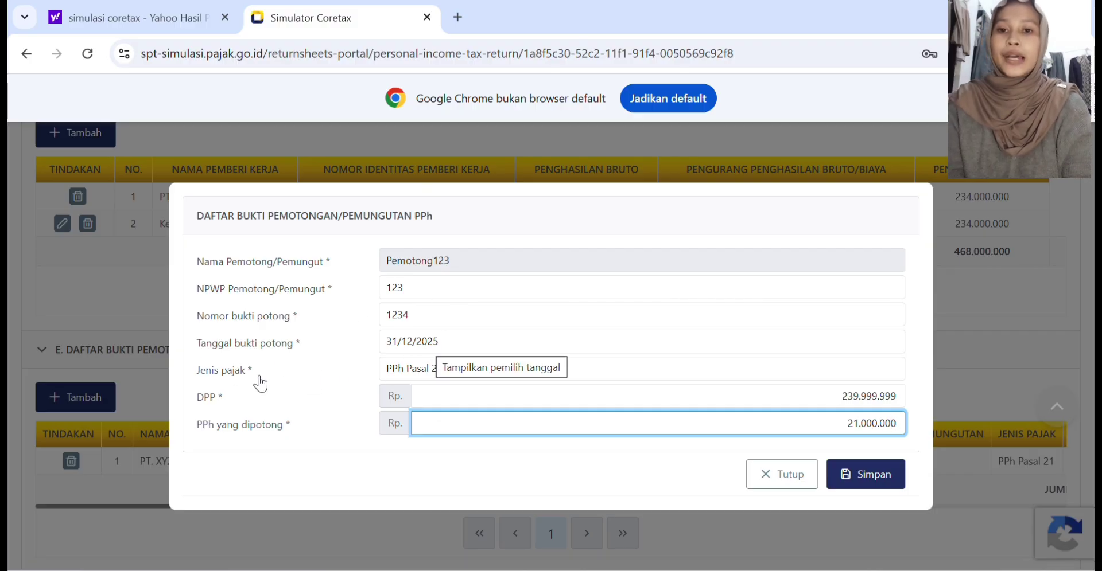
{"action": "left_click", "coordinate": [412, 371]}
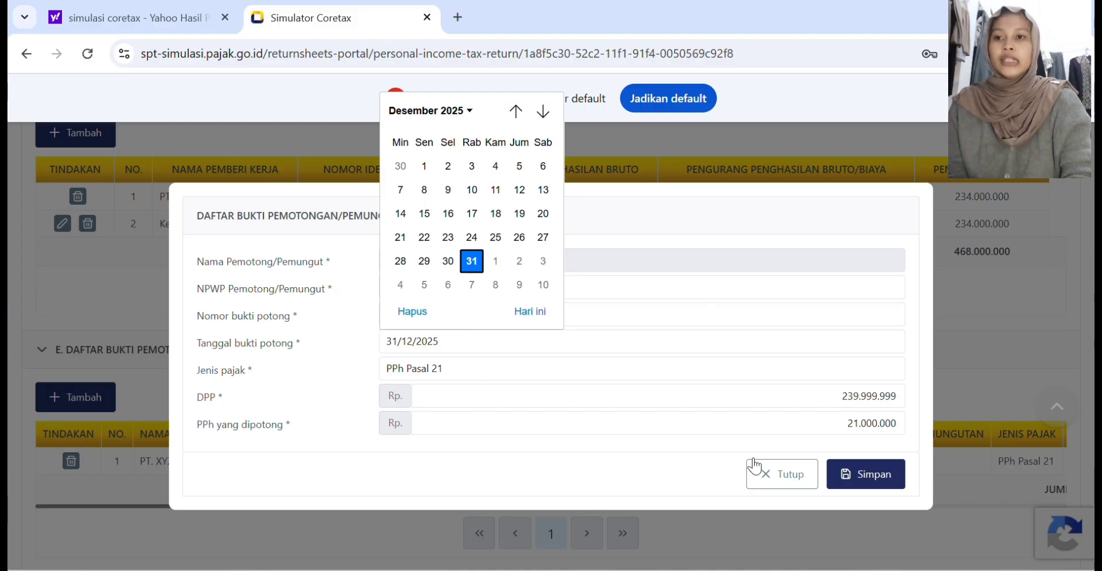
{"action": "left_click", "coordinate": [880, 477]}
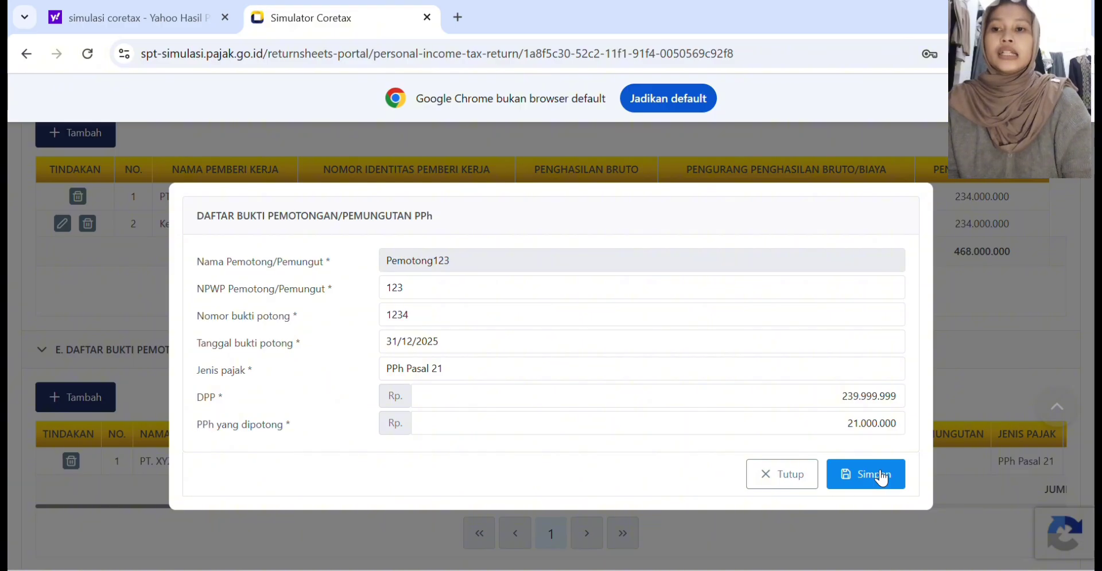
{"action": "left_click", "coordinate": [881, 476]}
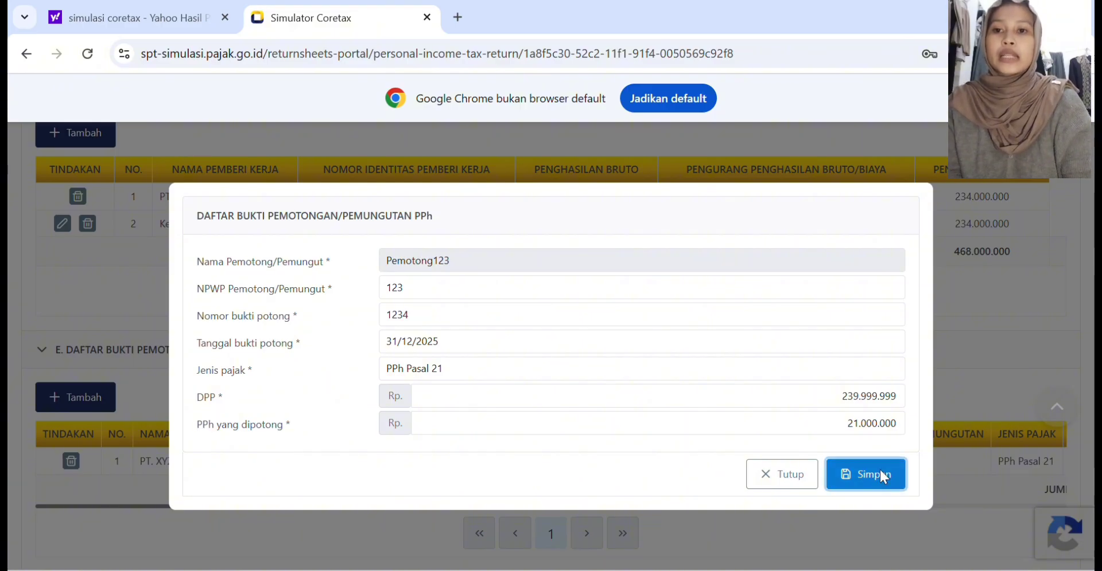
Step: Save the return as a draft and go back to the Induk form
{"action": "left_click", "coordinate": [81, 370]}
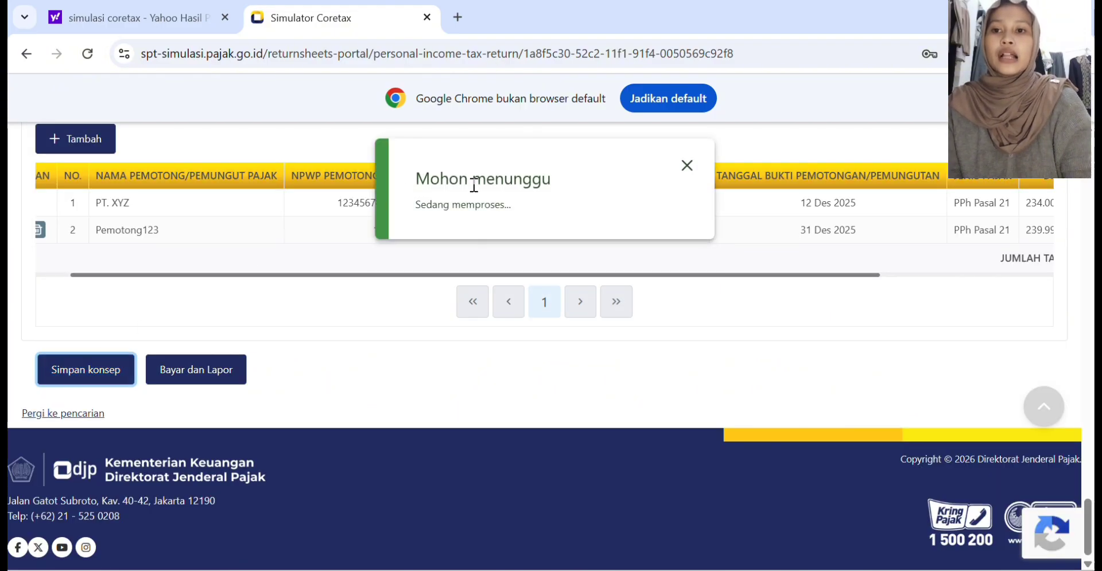
{"action": "scroll", "coordinate": [208, 140], "scroll_direction": "up", "scroll_amount": 20}
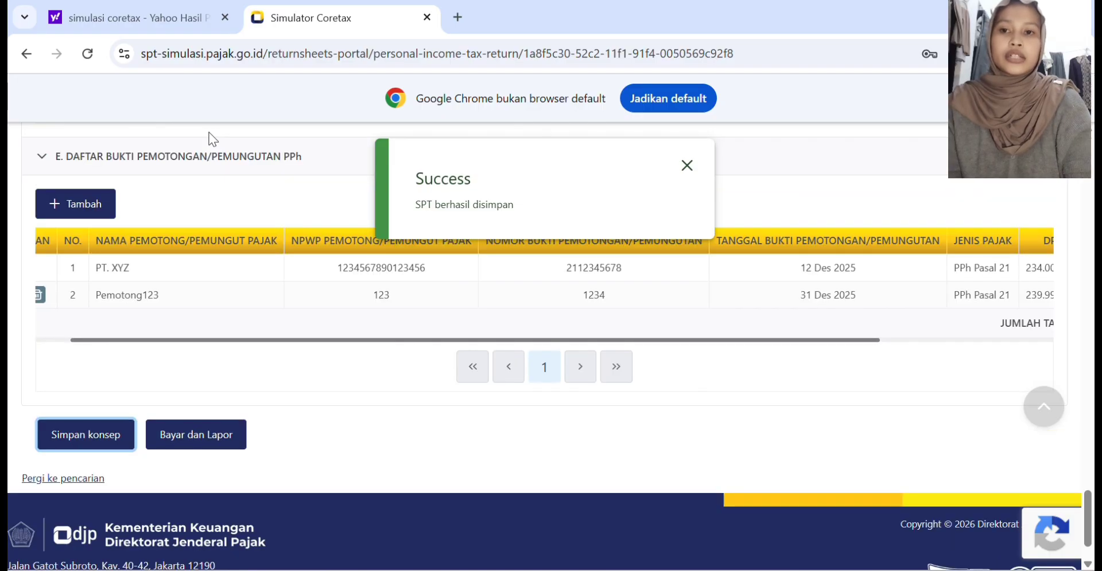
{"action": "scroll", "coordinate": [209, 140], "scroll_direction": "up", "scroll_amount": 10}
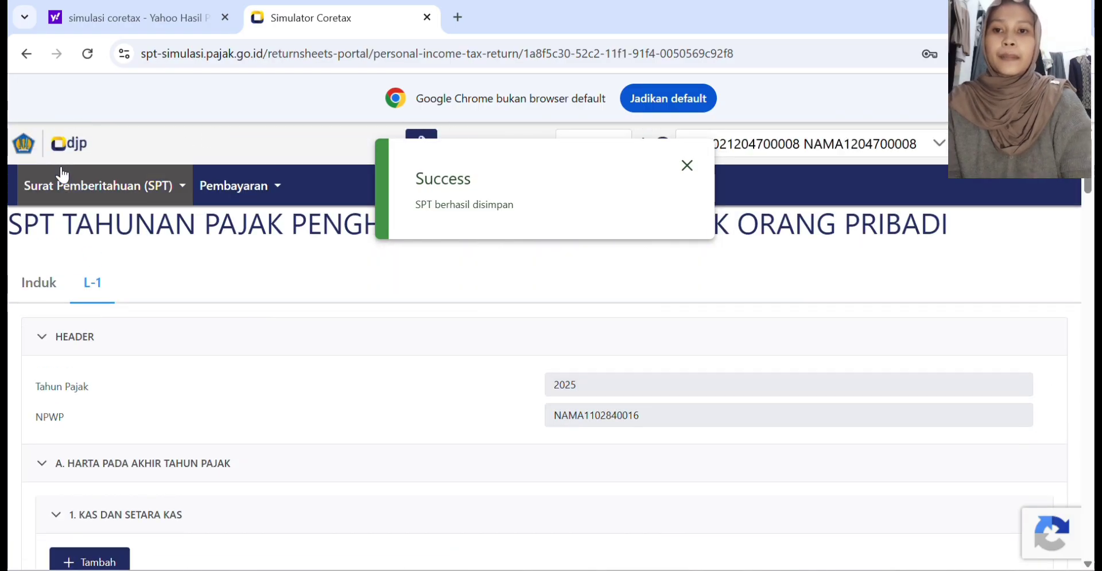
{"action": "left_click", "coordinate": [39, 282]}
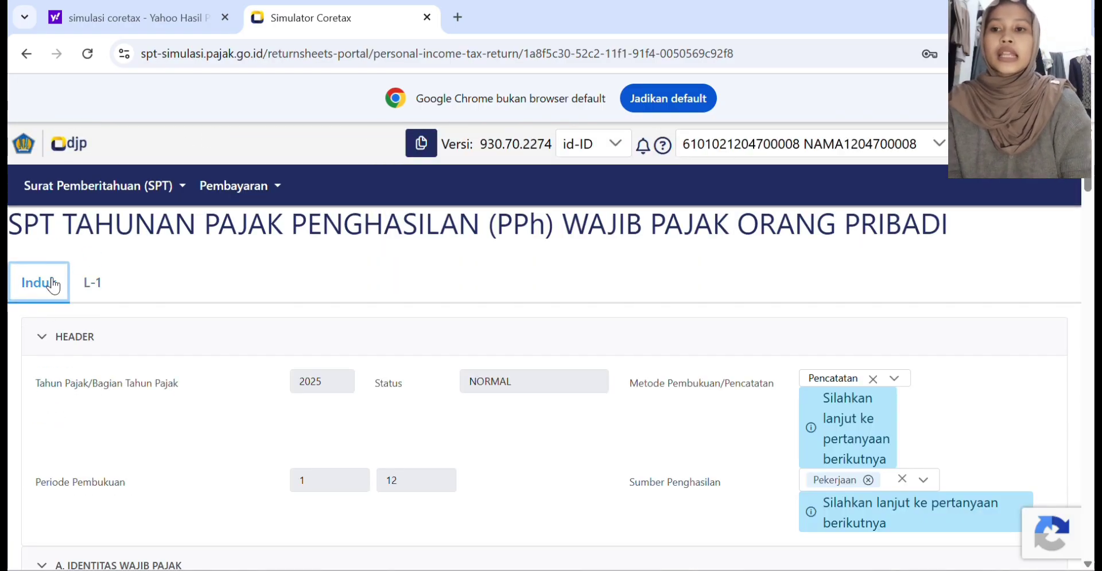
Step: Set the PTKP type for item 5, Penghasilan tidak kena pajak, to TK/0 in Perhitungan Pajak Terutang
{"action": "scroll", "coordinate": [319, 407], "scroll_direction": "down", "scroll_amount": 1}
{"action": "scroll", "coordinate": [323, 415], "scroll_direction": "down", "scroll_amount": 15}
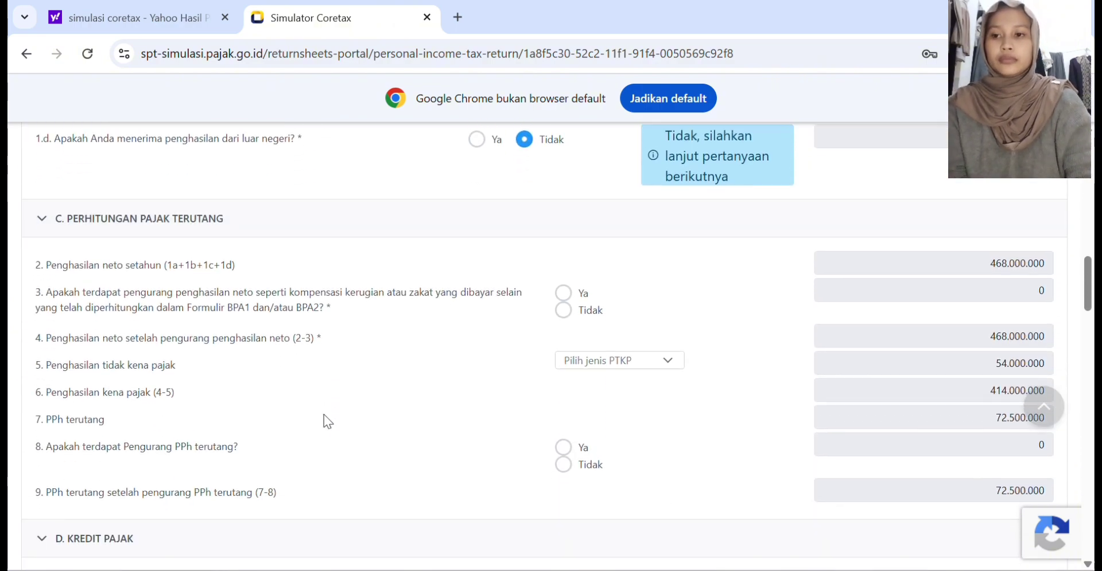
{"action": "scroll", "coordinate": [324, 423], "scroll_direction": "down", "scroll_amount": 1}
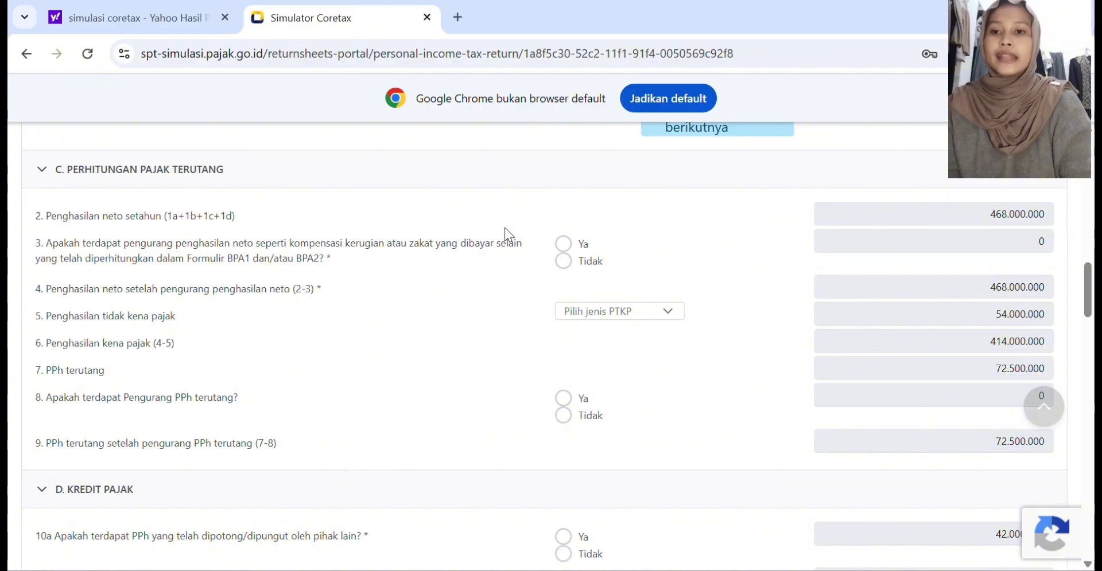
{"action": "left_click", "coordinate": [630, 313]}
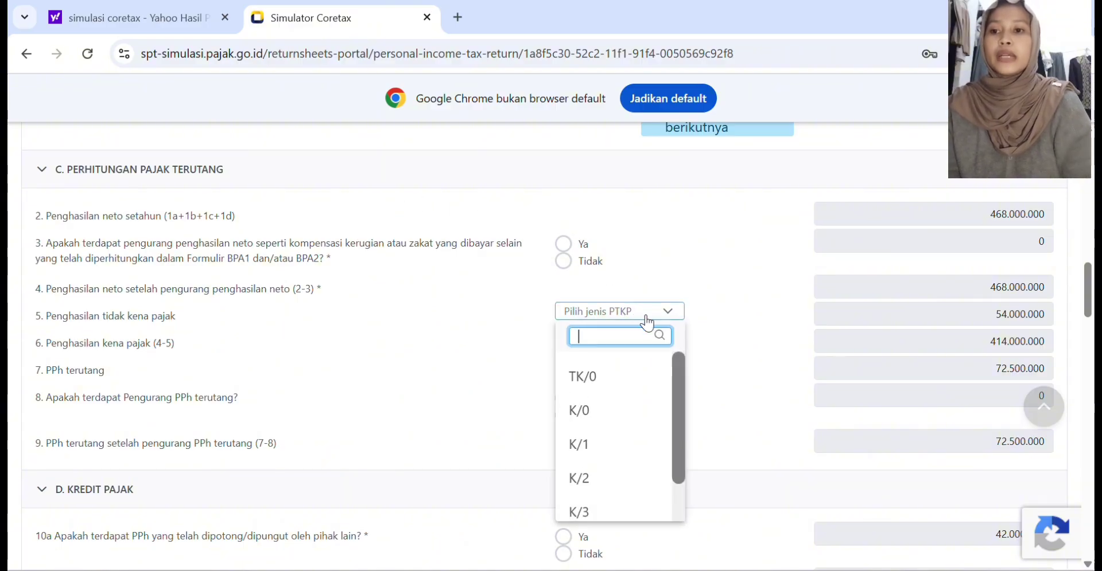
{"action": "left_click", "coordinate": [611, 376]}
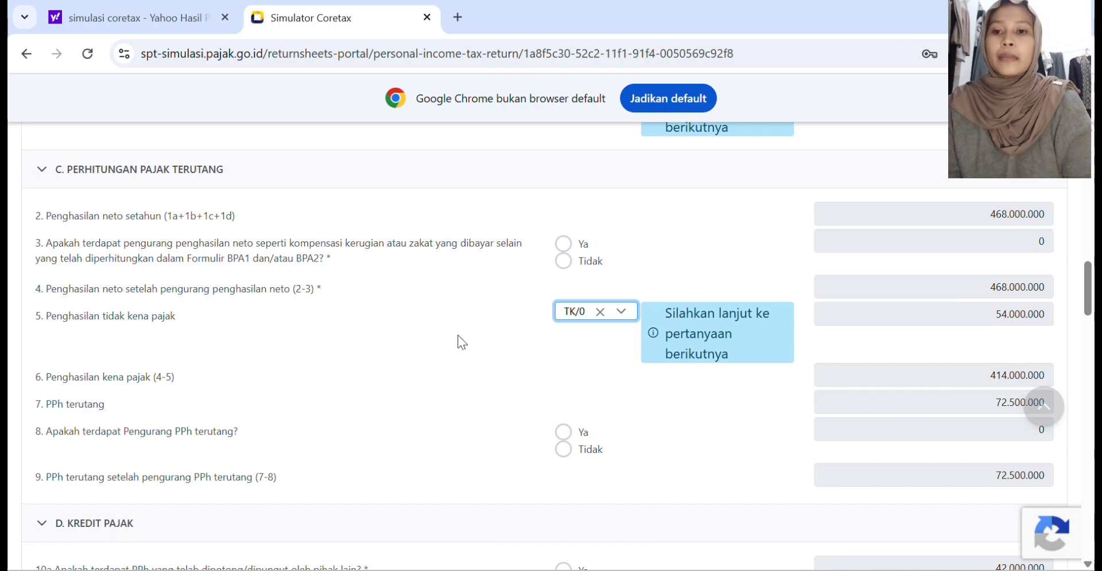
Step: Answer Tidak to question 3 on pengurang penghasilan neto and to question 8 on Pengurang PPh terutang
{"action": "scroll", "coordinate": [436, 329], "scroll_direction": "down", "scroll_amount": 1}
{"action": "scroll", "coordinate": [436, 328], "scroll_direction": "up", "scroll_amount": 5, "text": "ctrl"}
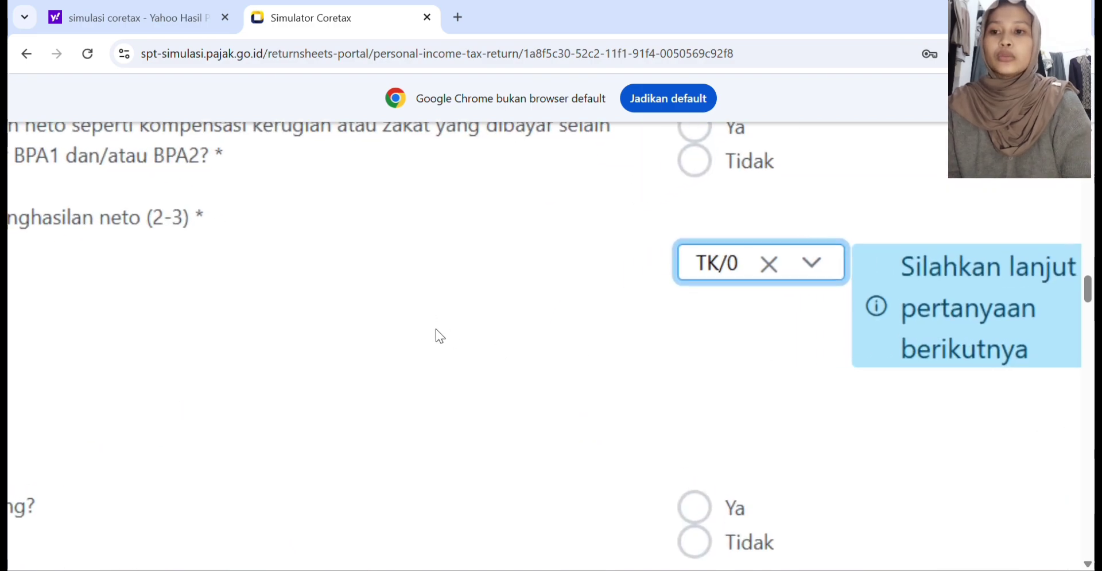
{"action": "scroll", "coordinate": [436, 329], "scroll_direction": "down", "scroll_amount": 3, "text": "ctrl"}
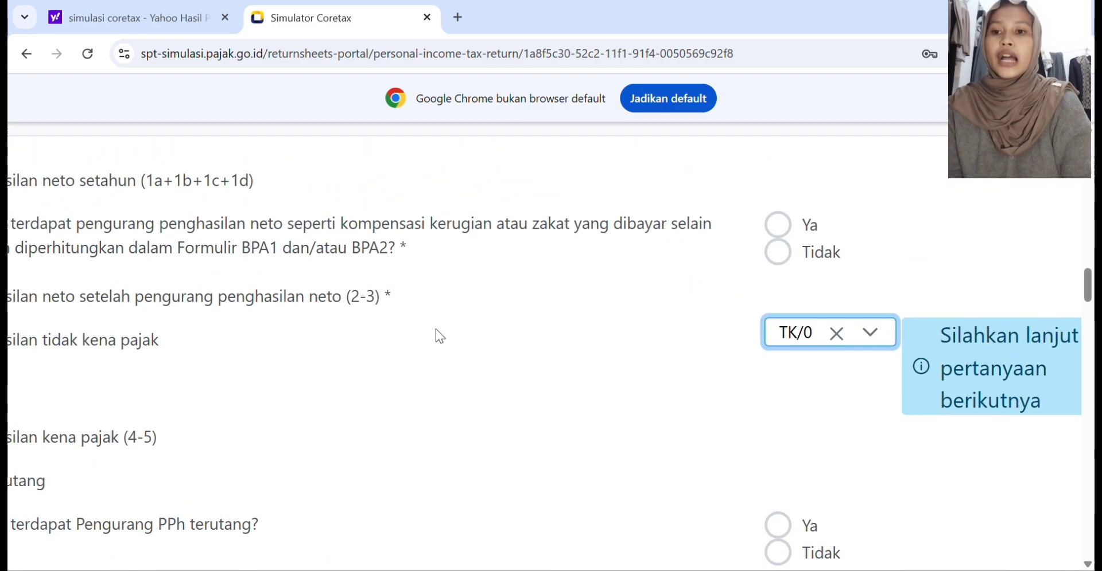
{"action": "scroll", "coordinate": [435, 330], "scroll_direction": "down", "scroll_amount": 2, "text": "ctrl"}
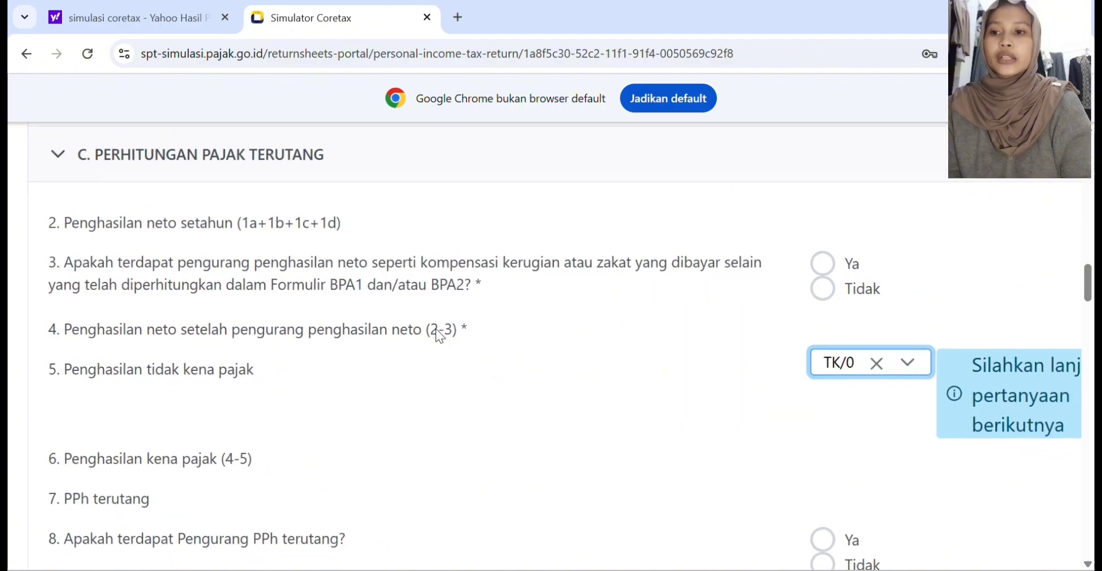
{"action": "scroll", "coordinate": [435, 329], "scroll_direction": "down", "scroll_amount": 1, "text": "ctrl"}
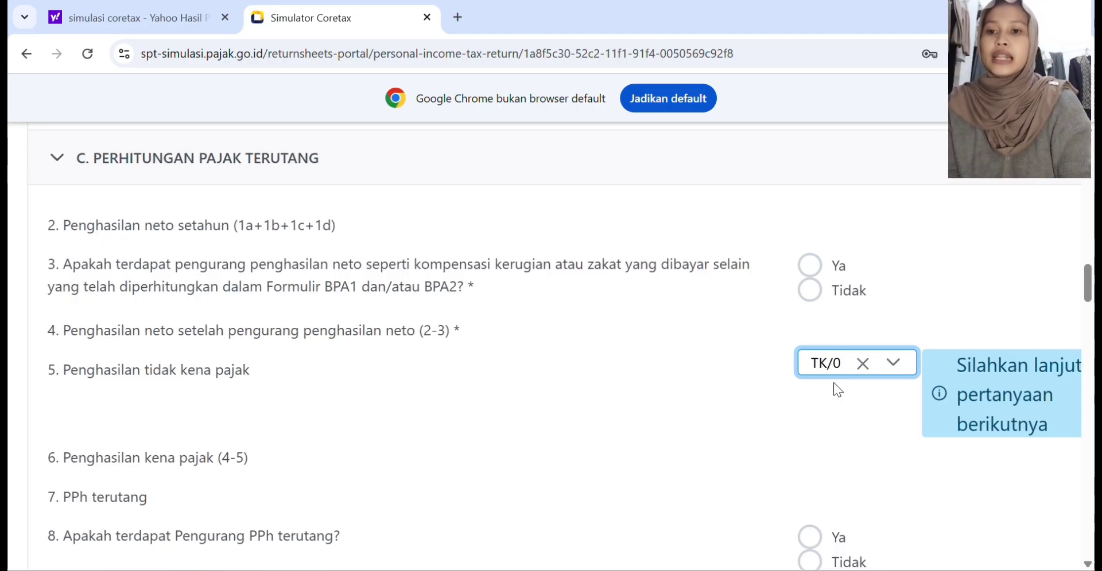
{"action": "key", "text": "ctrl+minus"}
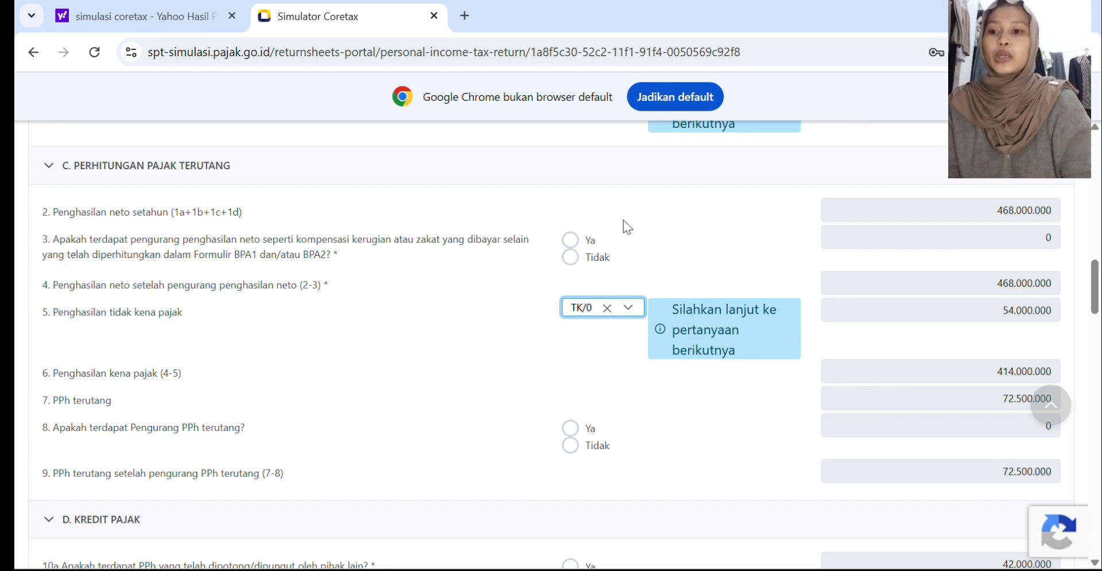
{"action": "left_click", "coordinate": [570, 241]}
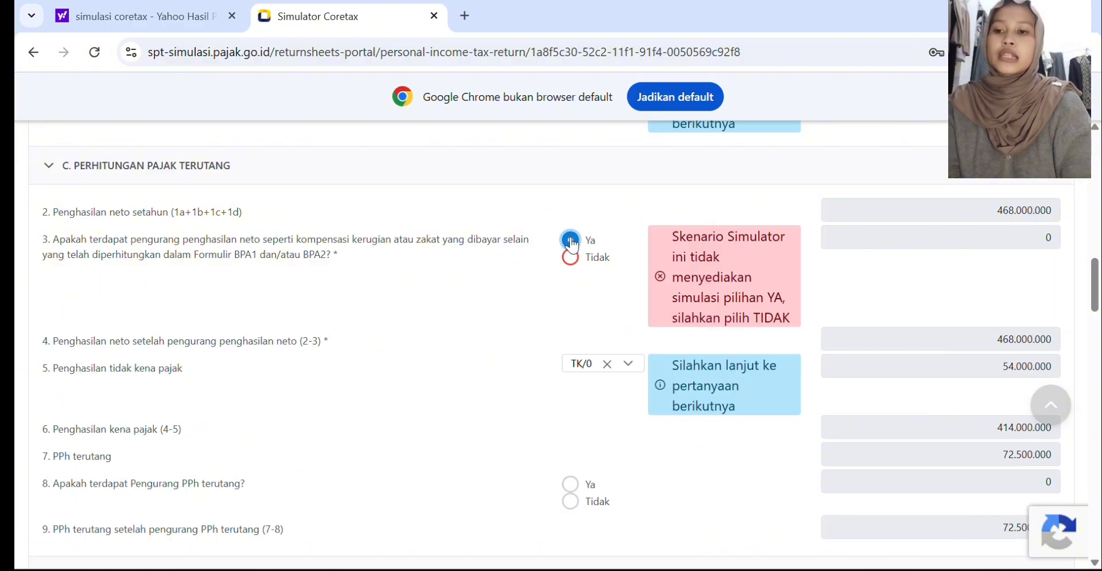
{"action": "left_click", "coordinate": [570, 257]}
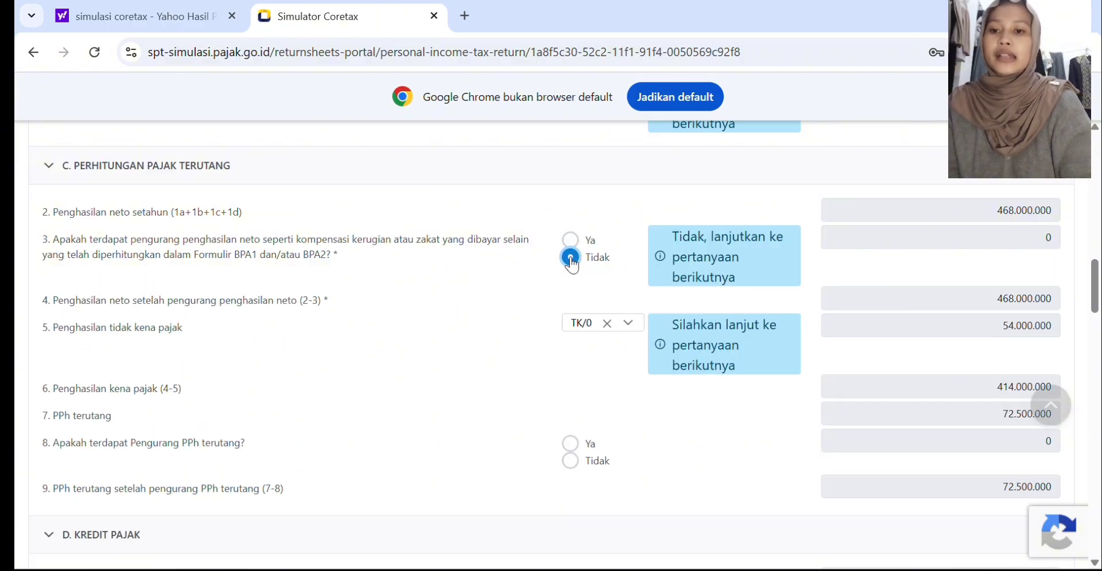
{"action": "scroll", "coordinate": [519, 313], "scroll_direction": "down", "scroll_amount": 1}
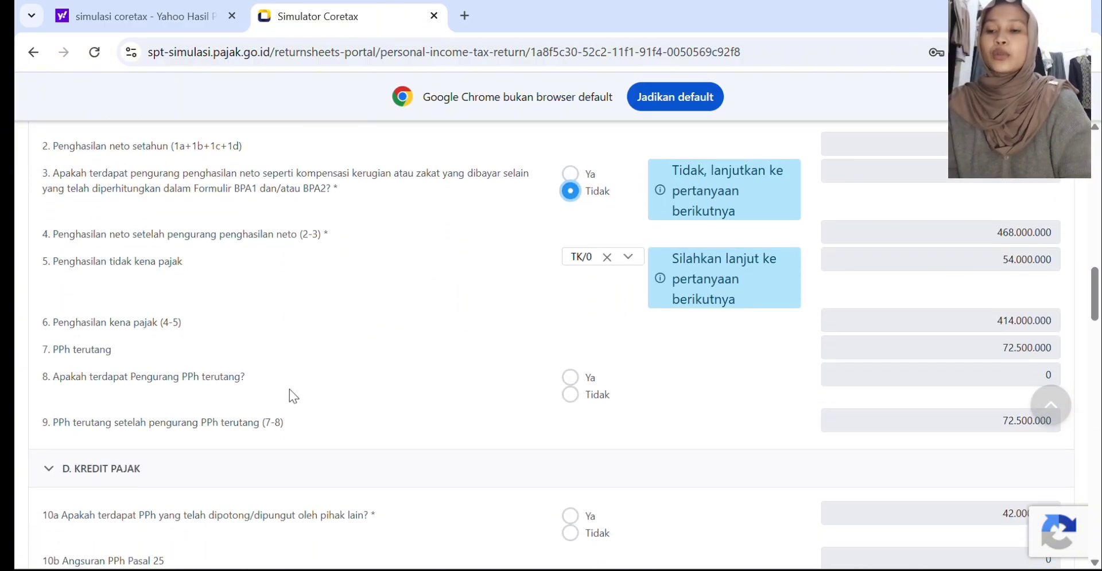
{"action": "left_click", "coordinate": [571, 395]}
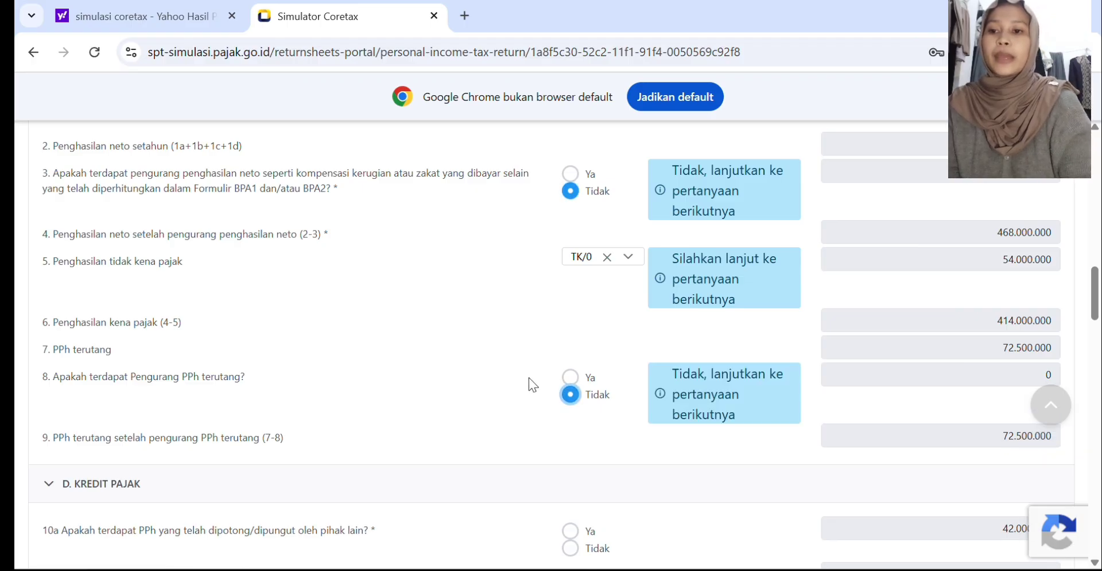
Step: In Kredit Pajak, answer Ya to question 10a on PPh withheld by others and Tidak to question 10d on foreign PPh credit
{"action": "scroll", "coordinate": [529, 378], "scroll_direction": "down", "scroll_amount": 3}
{"action": "scroll", "coordinate": [529, 378], "scroll_direction": "down", "scroll_amount": 1}
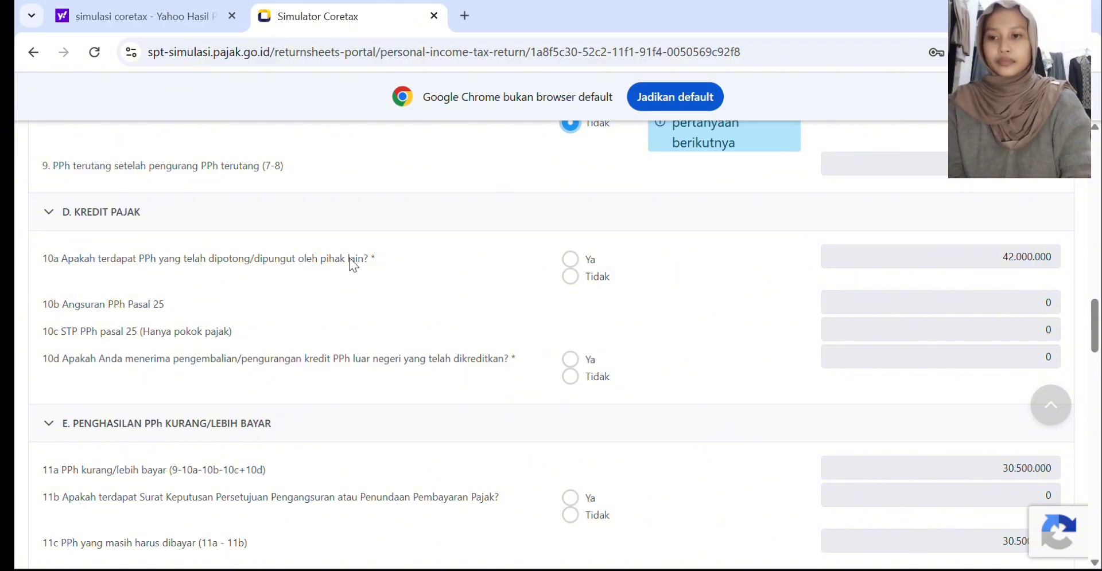
{"action": "left_click", "coordinate": [569, 261]}
{"action": "scroll", "coordinate": [553, 304], "scroll_direction": "down", "scroll_amount": 1}
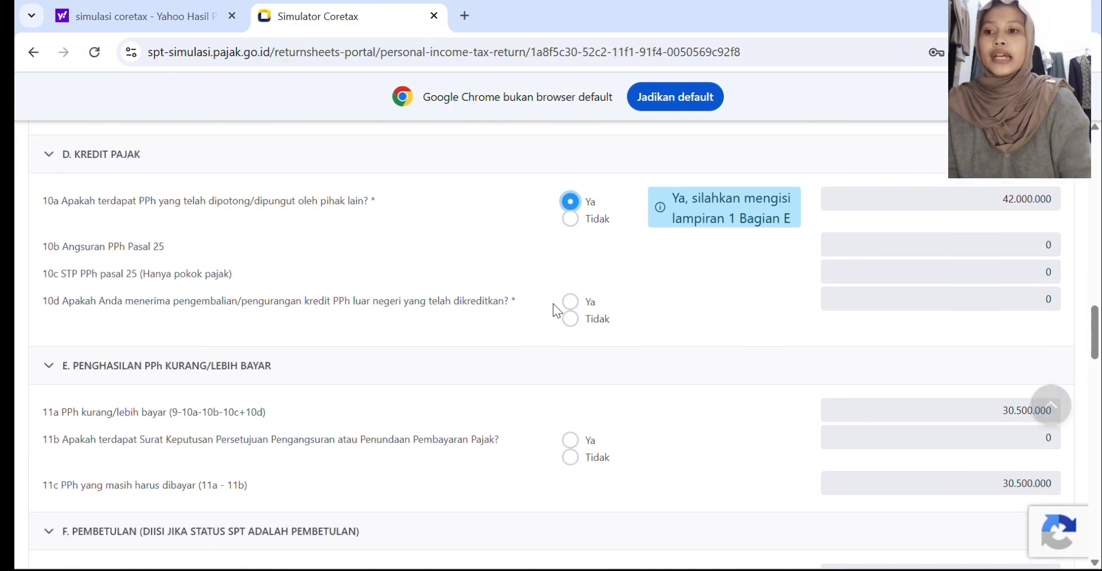
{"action": "scroll", "coordinate": [553, 304], "scroll_direction": "down", "scroll_amount": 1}
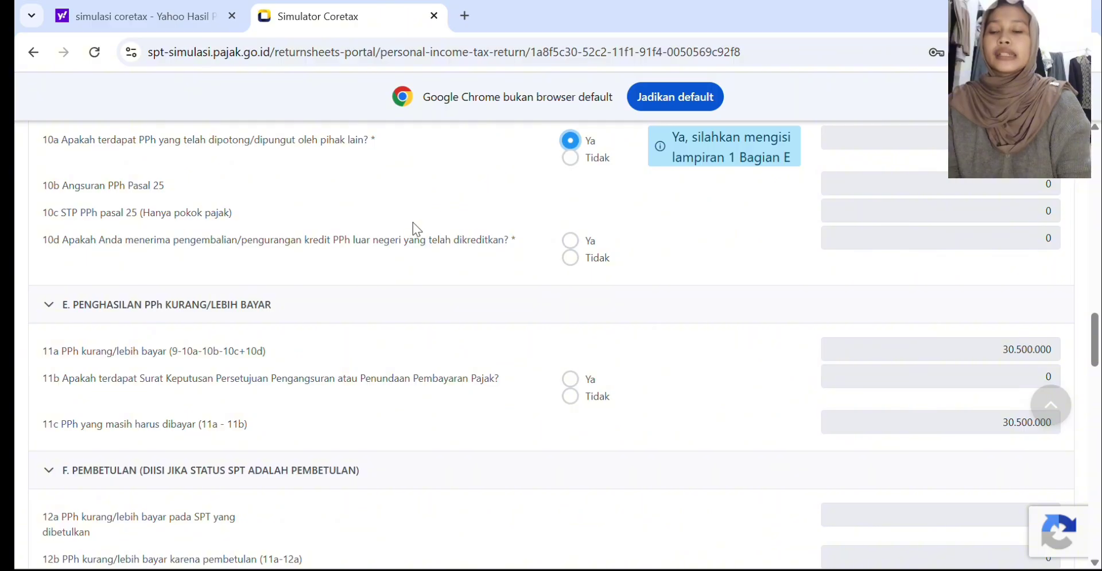
{"action": "left_click", "coordinate": [570, 258]}
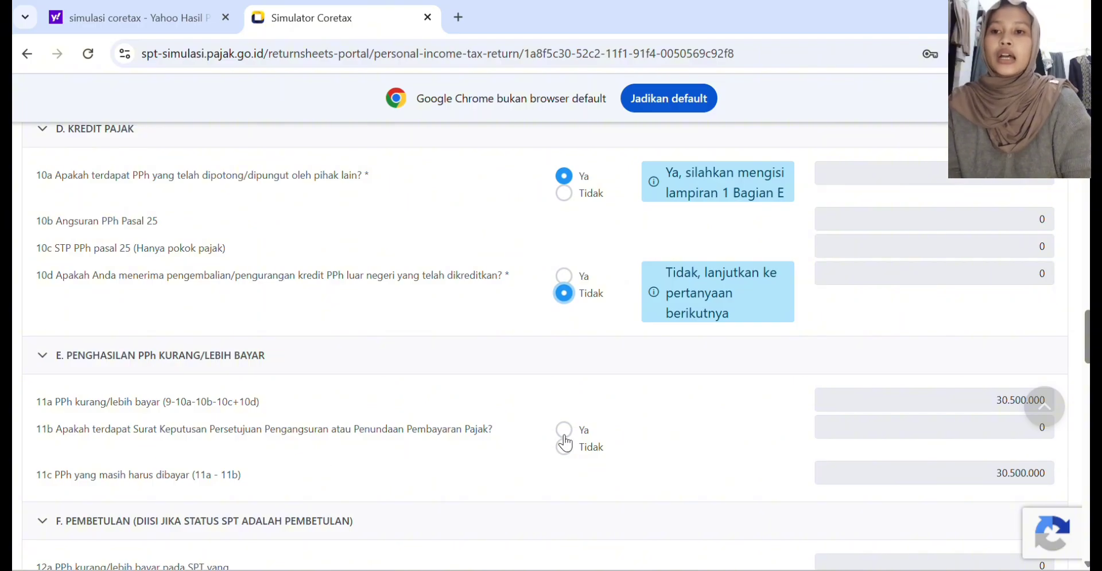
Step: Answer Tidak to question 11b on the approval letter for tax payment instalments or deferral
{"action": "scroll", "coordinate": [497, 425], "scroll_direction": "down", "scroll_amount": 1}
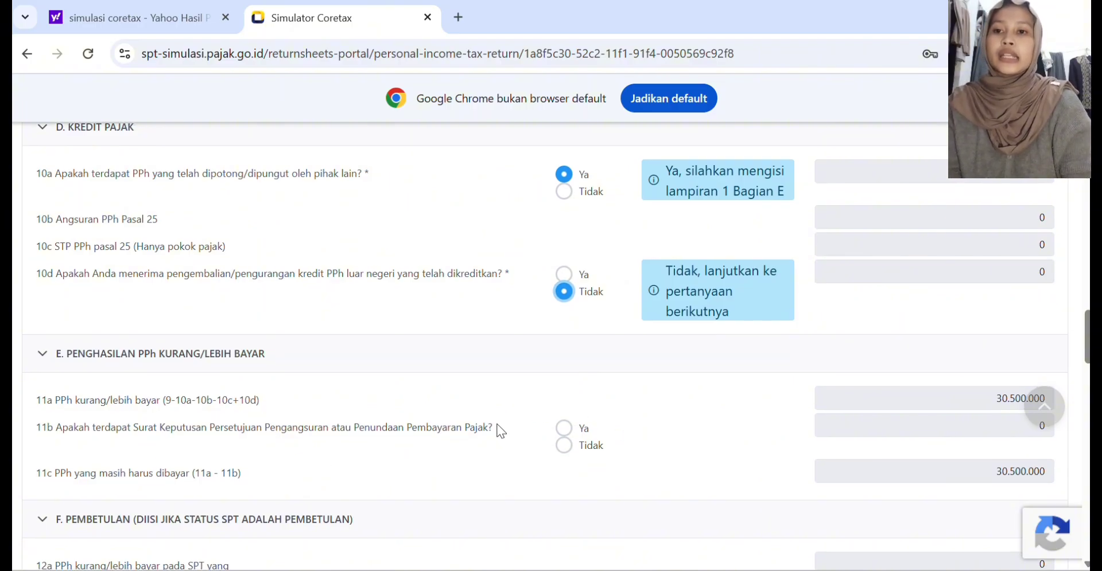
{"action": "scroll", "coordinate": [500, 432], "scroll_direction": "down", "scroll_amount": 1}
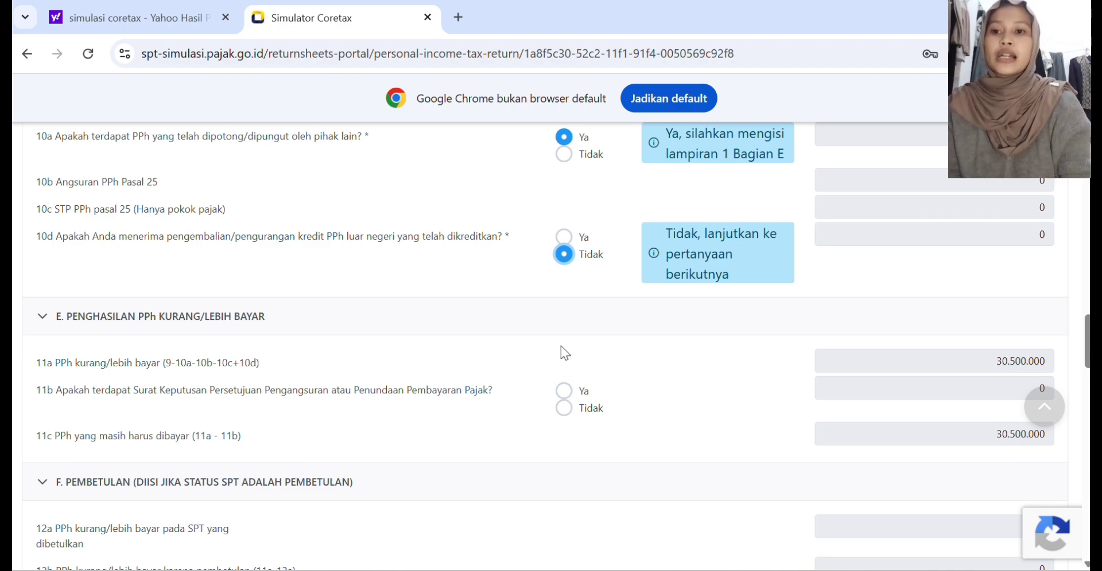
{"action": "left_click", "coordinate": [563, 418]}
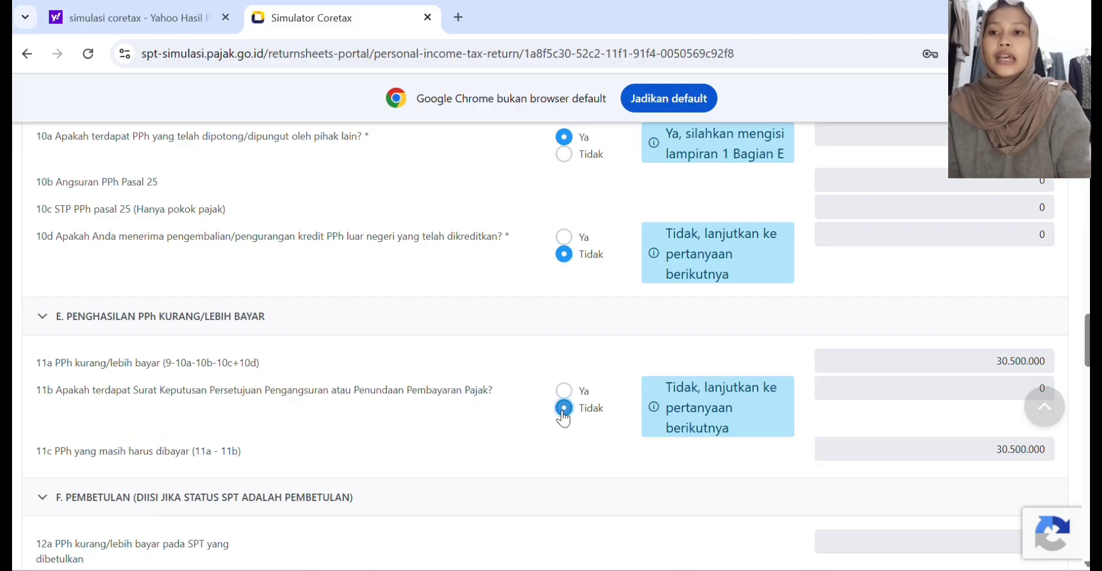
Step: In section H, Angsuran PPh Pasal 25 Tahun Pajak Berikutnya, answer Tidak to questions 13a, 13b and 13c
{"action": "scroll", "coordinate": [562, 417], "scroll_direction": "down", "scroll_amount": 2}
{"action": "scroll", "coordinate": [563, 419], "scroll_direction": "down", "scroll_amount": 3}
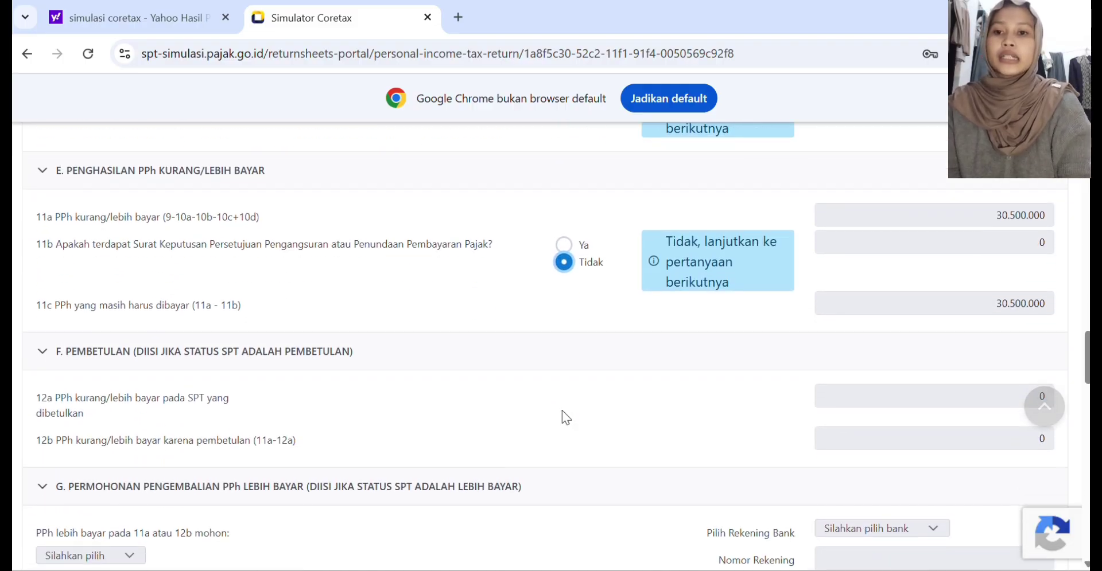
{"action": "scroll", "coordinate": [563, 411], "scroll_direction": "up", "scroll_amount": 1}
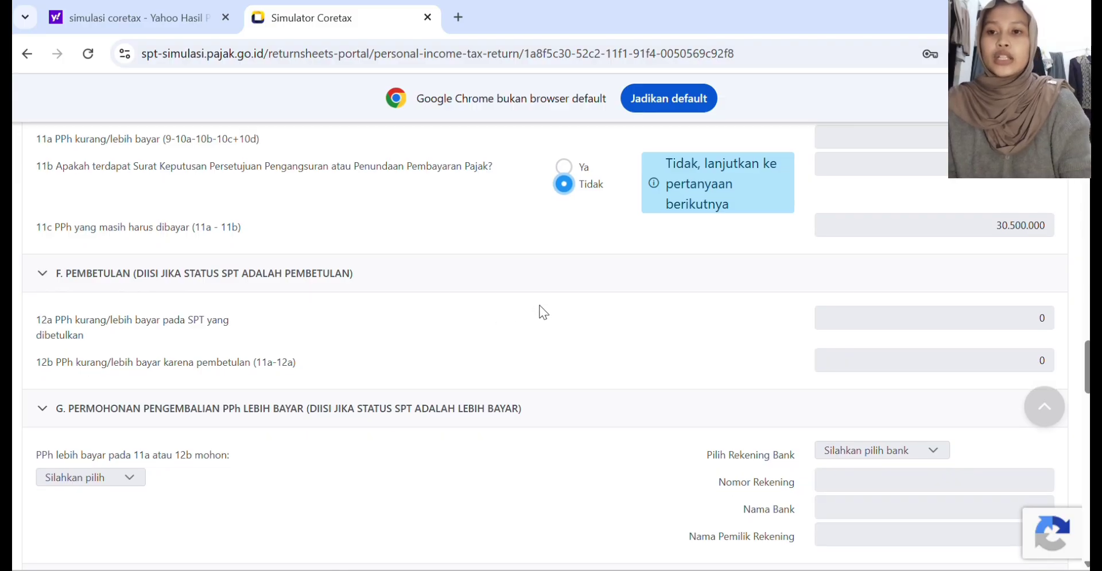
{"action": "scroll", "coordinate": [543, 312], "scroll_direction": "down", "scroll_amount": 1}
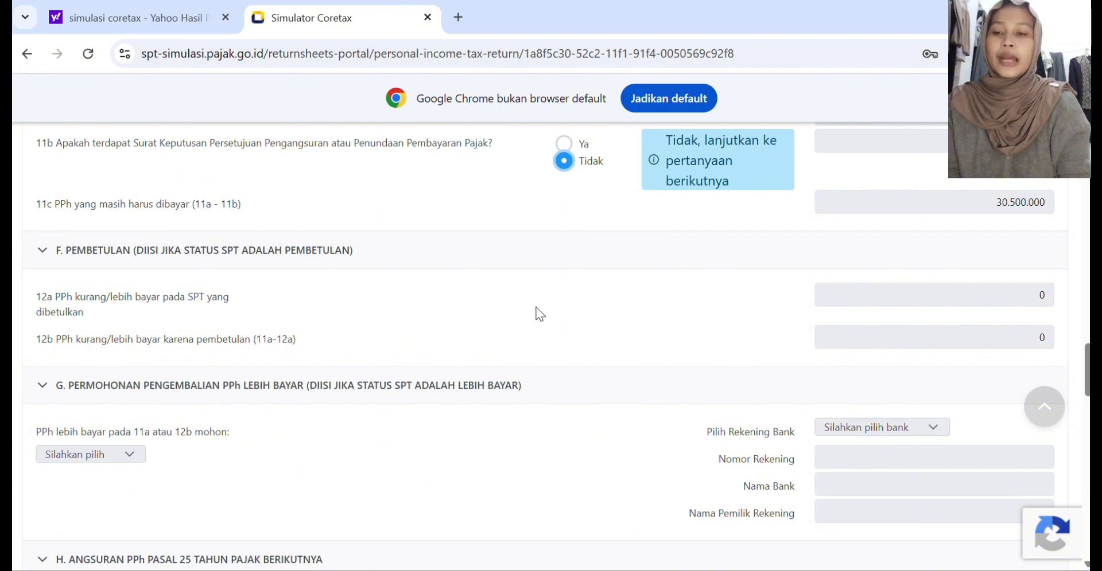
{"action": "scroll", "coordinate": [497, 327], "scroll_direction": "down", "scroll_amount": 5}
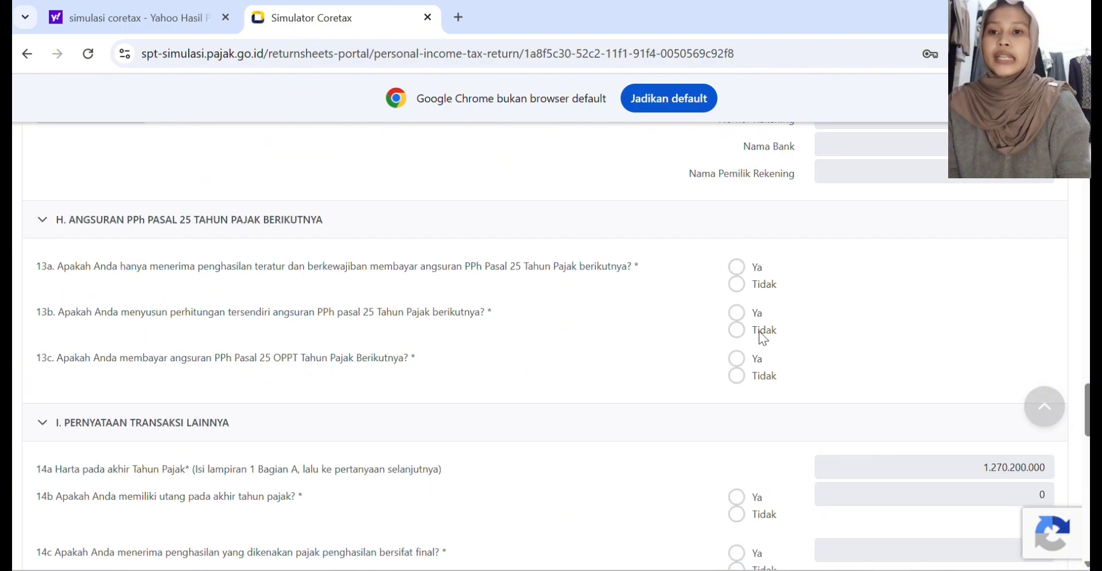
{"action": "left_click", "coordinate": [736, 330]}
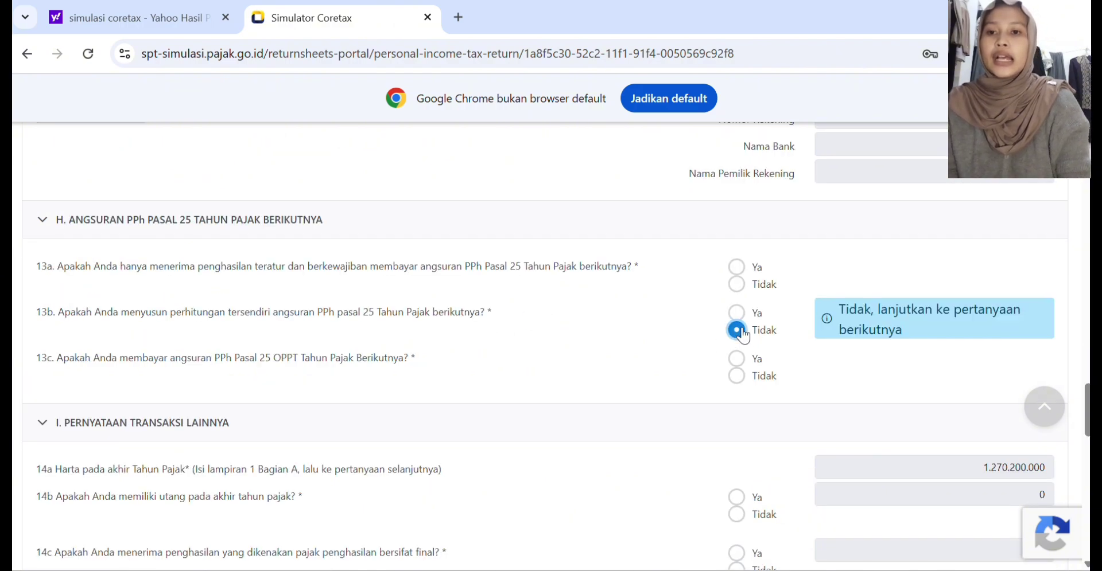
{"action": "left_click", "coordinate": [737, 376]}
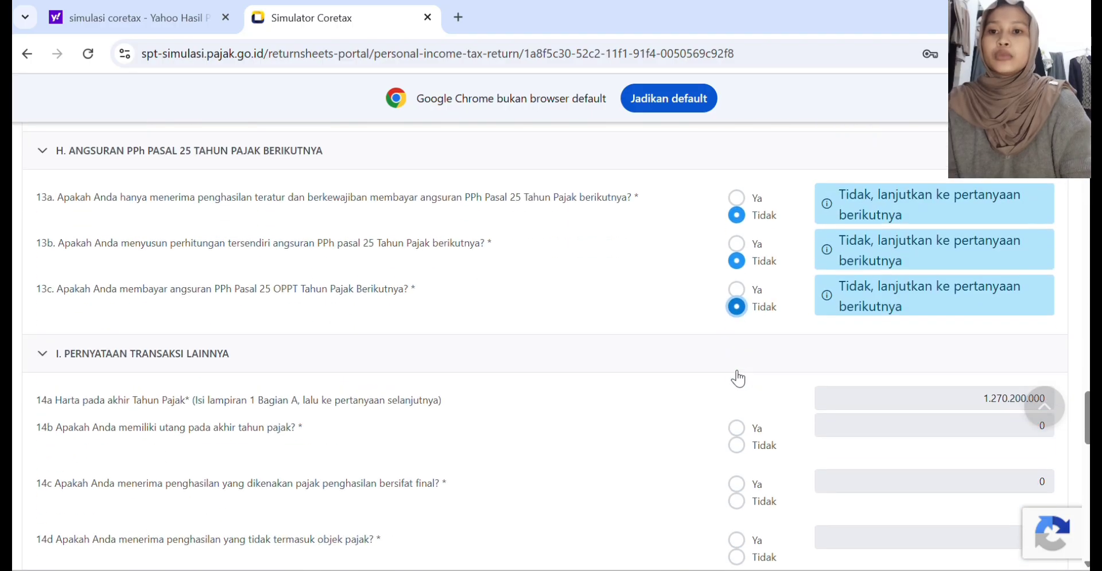
Step: In section I, Pernyataan Transaksi Lainnya, answer Tidak to questions 14g, 14f and 14e
{"action": "scroll", "coordinate": [738, 379], "scroll_direction": "down", "scroll_amount": 4}
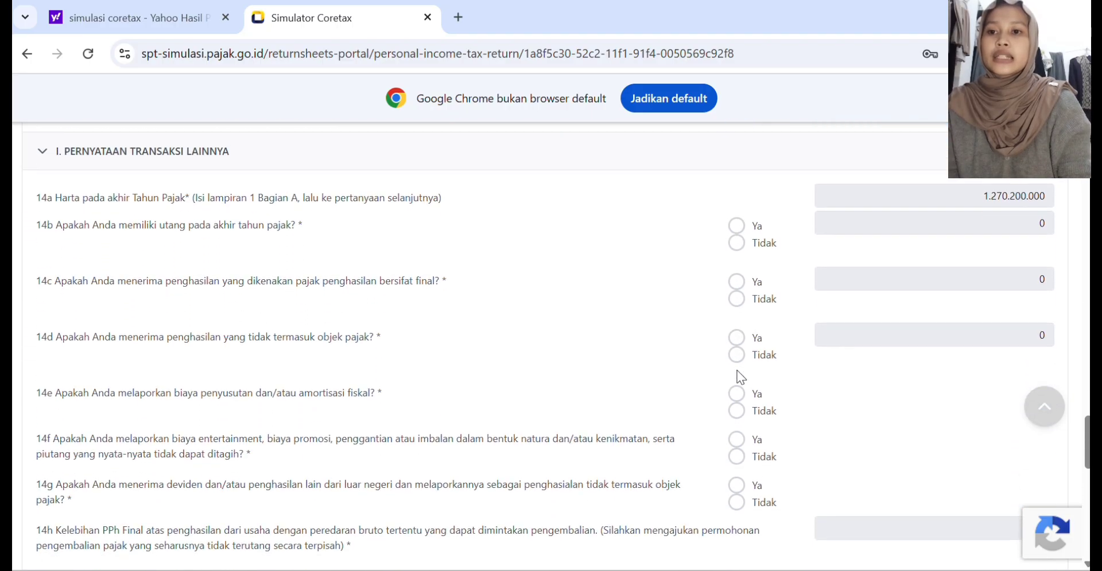
{"action": "scroll", "coordinate": [736, 370], "scroll_direction": "down", "scroll_amount": 1}
{"action": "scroll", "coordinate": [737, 371], "scroll_direction": "up", "scroll_amount": 1}
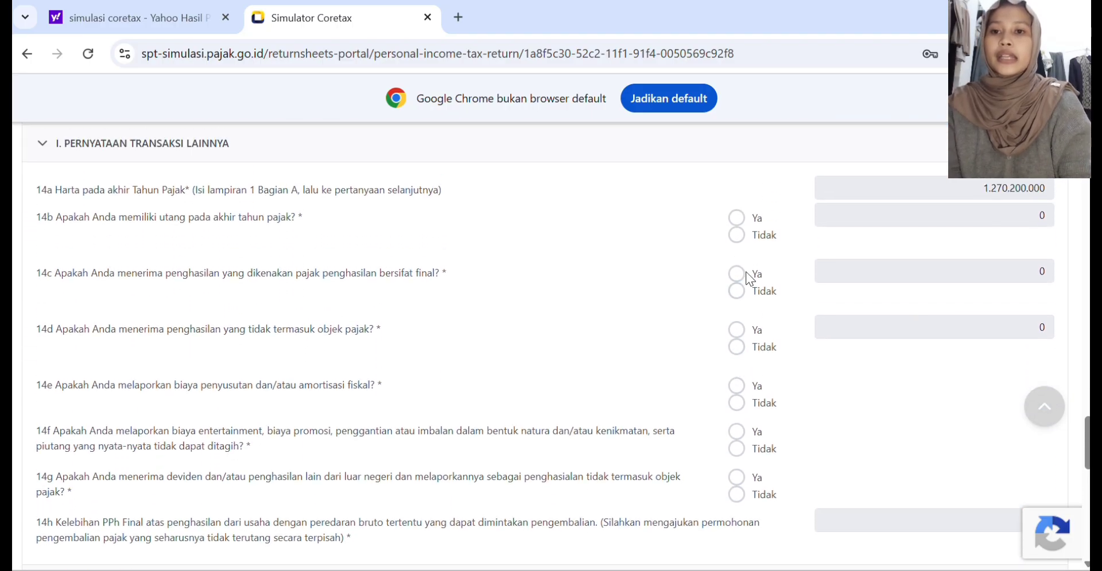
{"action": "left_click", "coordinate": [738, 496]}
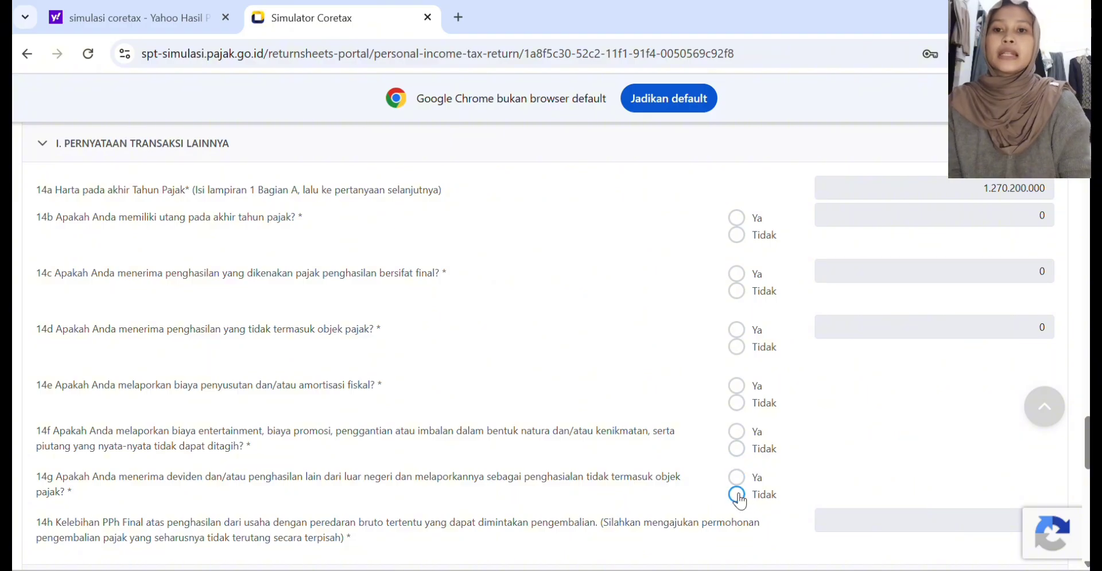
{"action": "left_click", "coordinate": [736, 433]}
{"action": "left_click", "coordinate": [736, 449]}
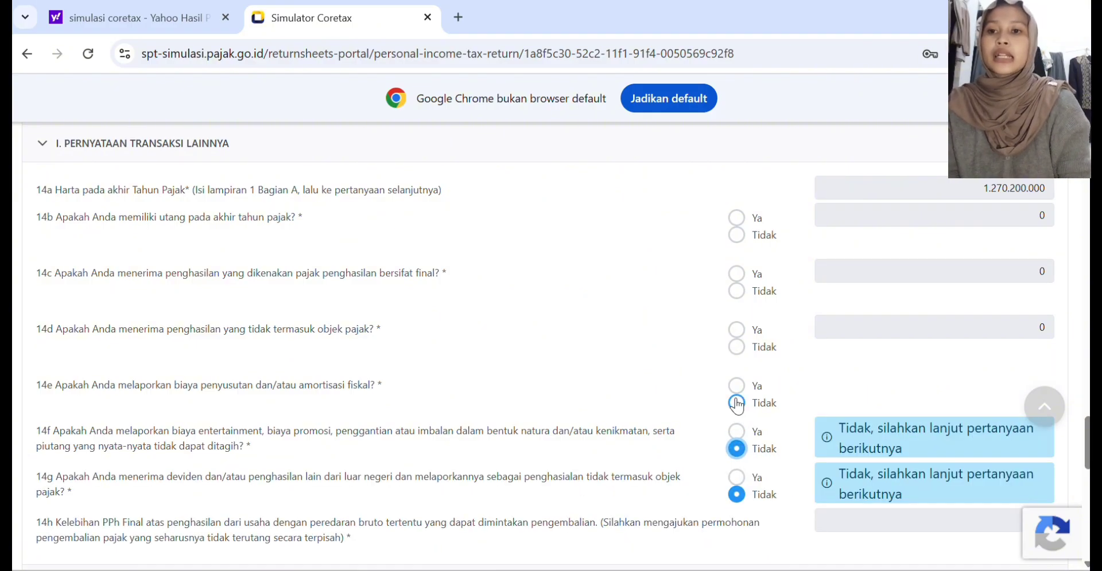
{"action": "left_click", "coordinate": [737, 404]}
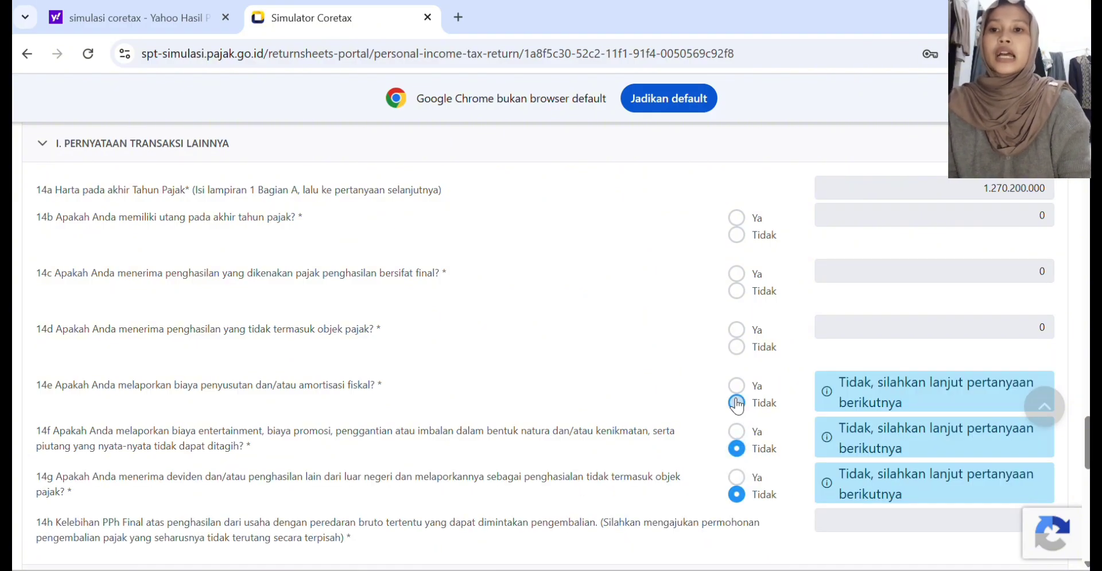
Step: Answer Ya to questions 14d on non-taxable income, 14c on income subject to final tax and 14b on year-end debts
{"action": "left_click", "coordinate": [737, 331]}
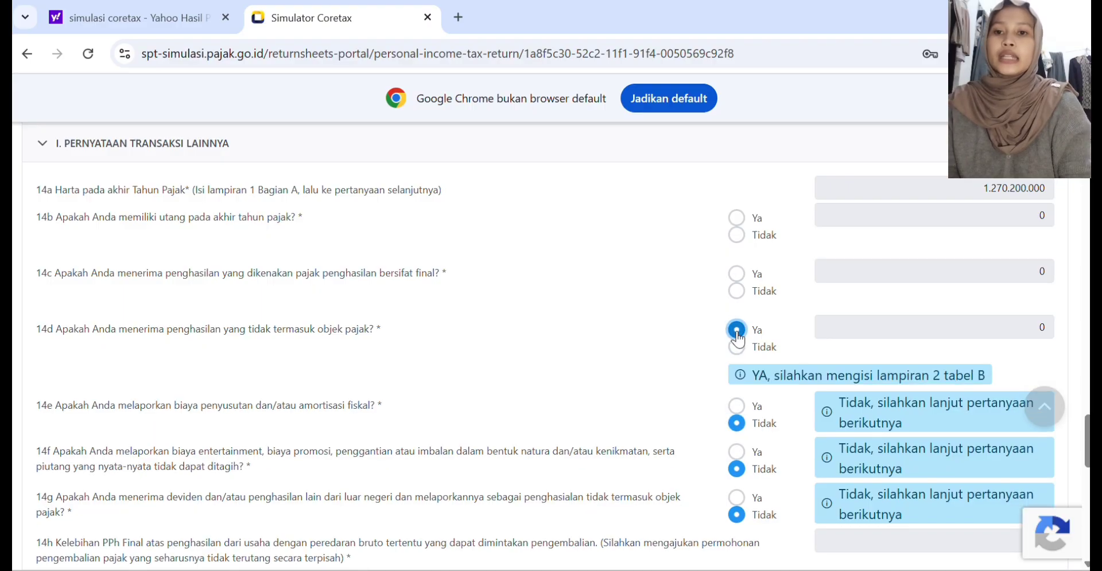
{"action": "left_click", "coordinate": [737, 273]}
{"action": "left_click", "coordinate": [736, 219]}
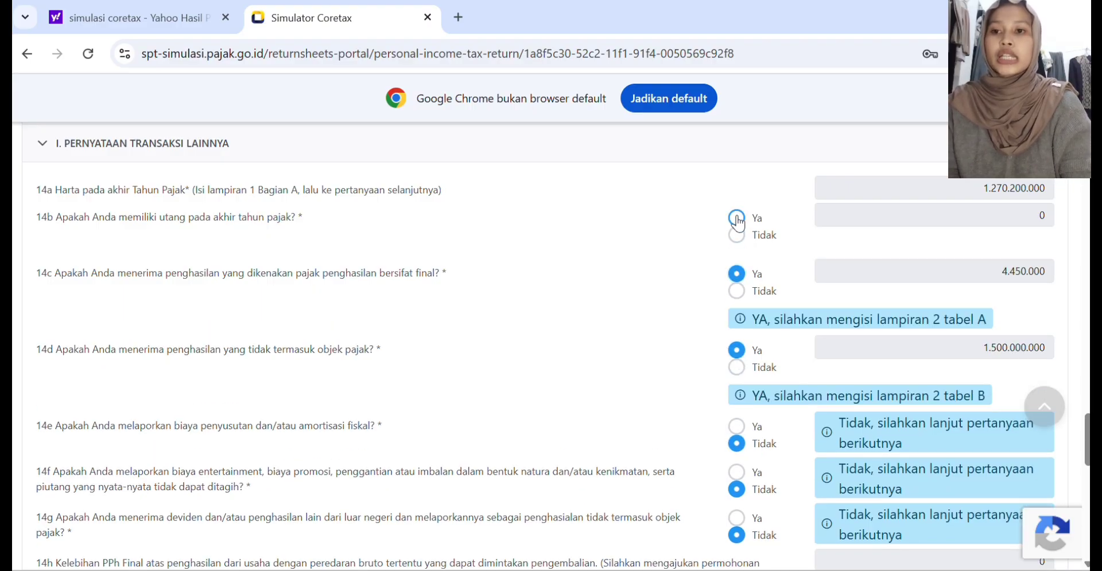
Step: In L-2 section A, start a final-tax income entry with the withholder's NPWP and income type Penghasilan istri dari satu pemberi kerja
{"action": "scroll", "coordinate": [646, 324], "scroll_direction": "down", "scroll_amount": 2}
{"action": "left_click", "coordinate": [139, 282]}
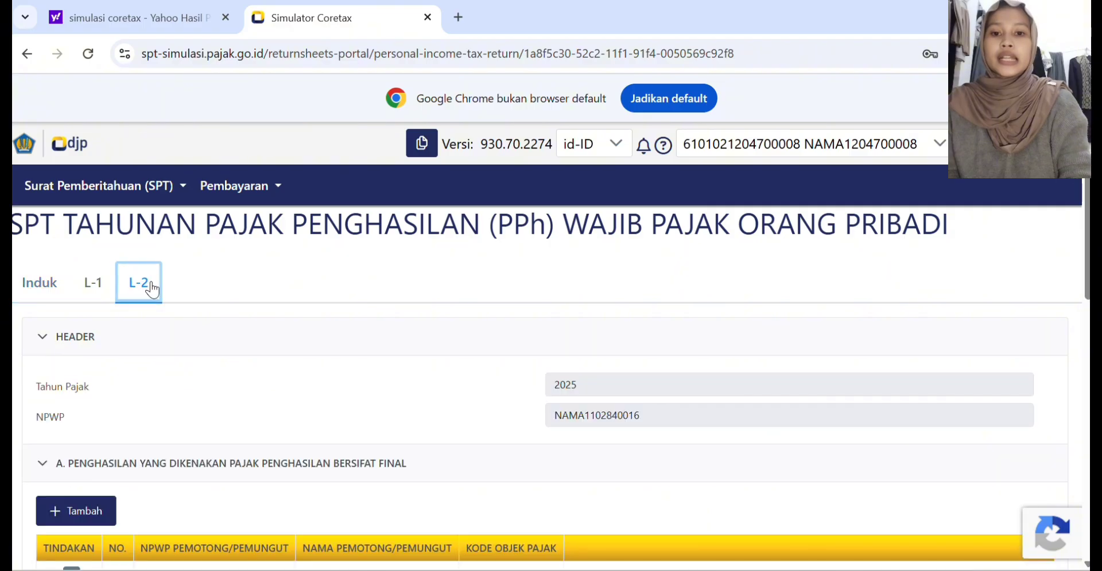
{"action": "scroll", "coordinate": [268, 382], "scroll_direction": "down", "scroll_amount": 5}
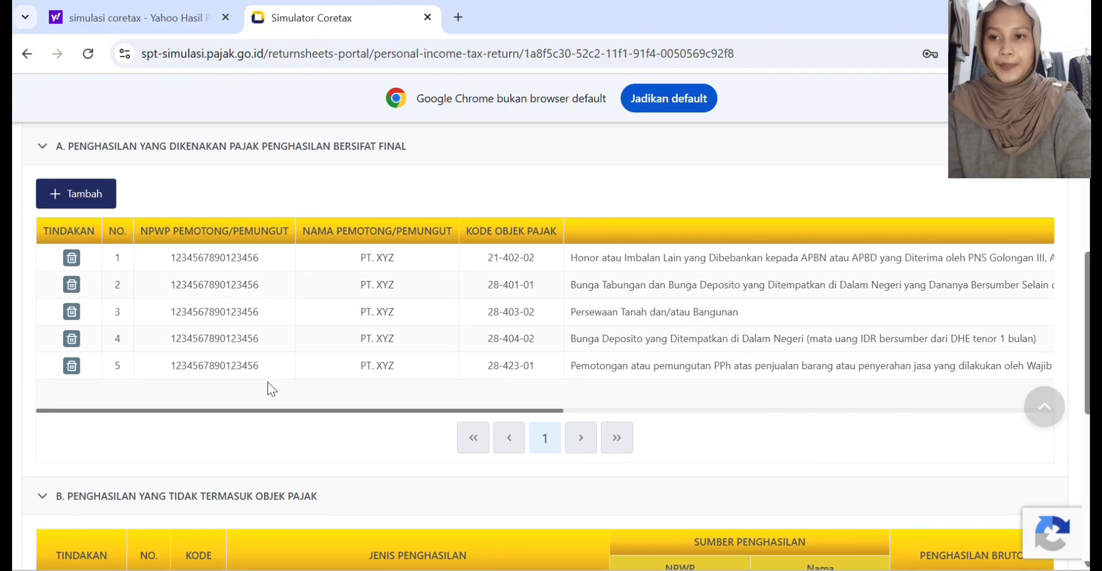
{"action": "scroll", "coordinate": [267, 382], "scroll_direction": "up", "scroll_amount": 1}
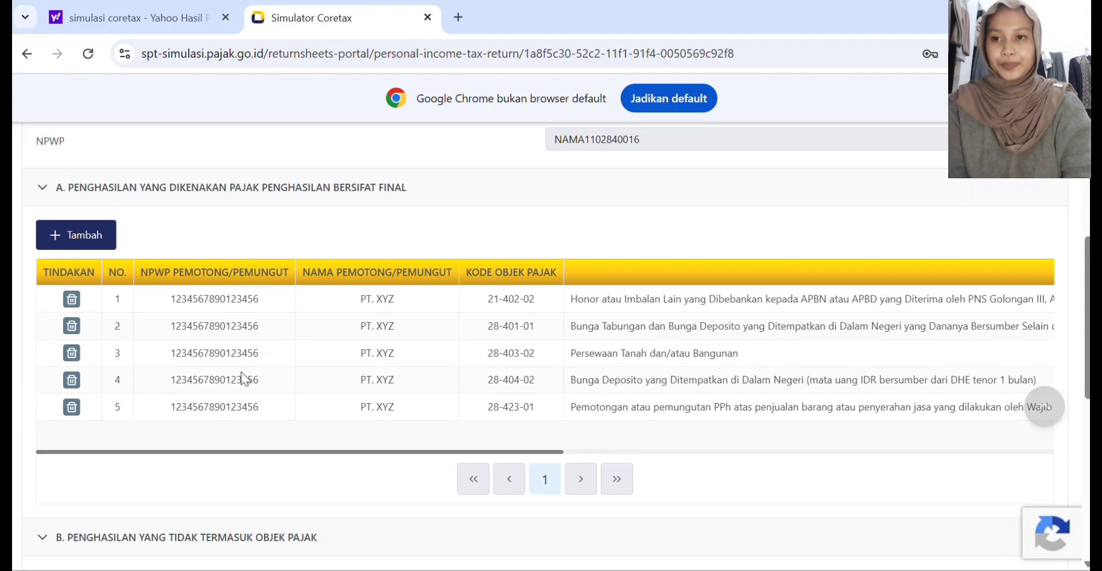
{"action": "left_click", "coordinate": [82, 241]}
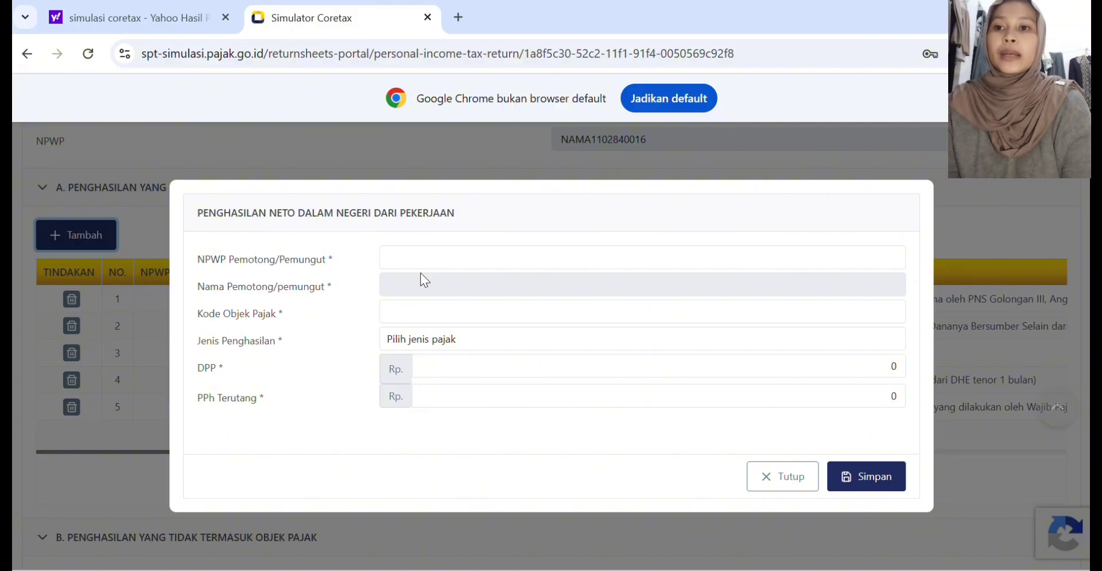
{"action": "left_click", "coordinate": [402, 262]}
{"action": "type", "text": "456"}
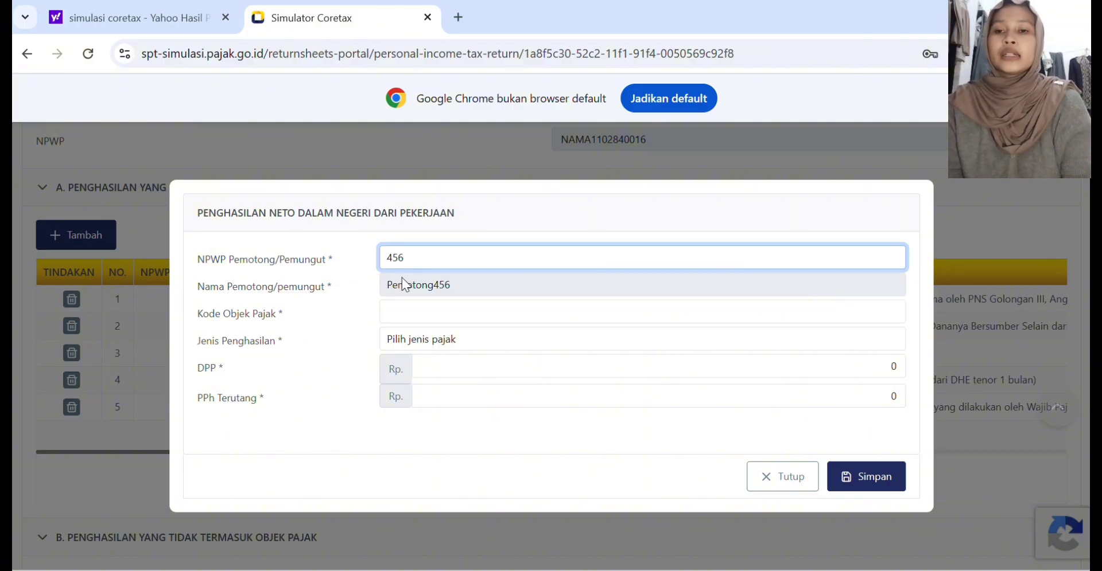
{"action": "left_click", "coordinate": [402, 279]}
{"action": "left_click", "coordinate": [410, 305]}
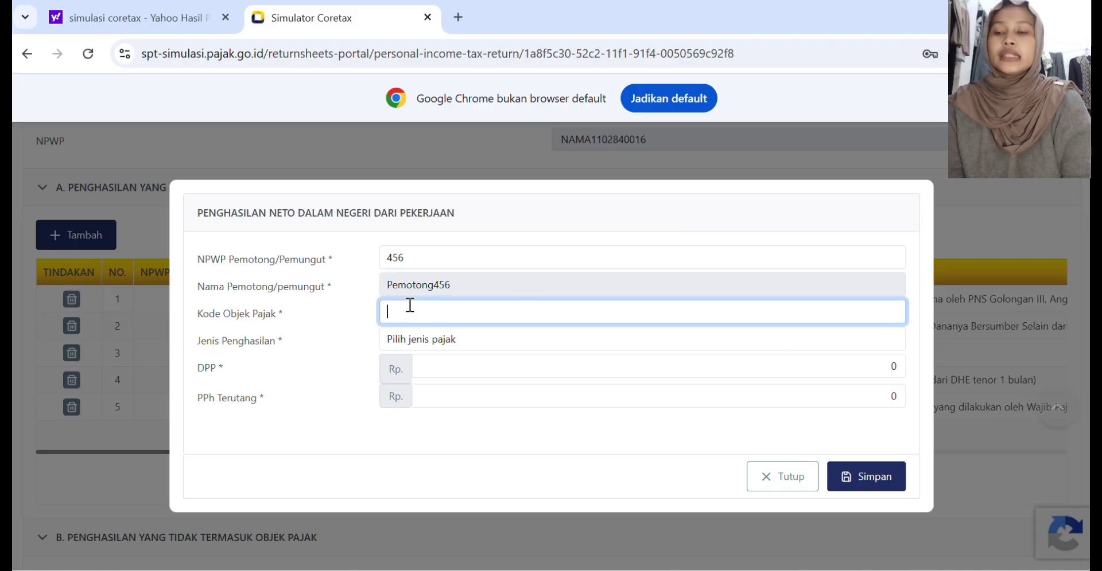
{"action": "left_click", "coordinate": [416, 340]}
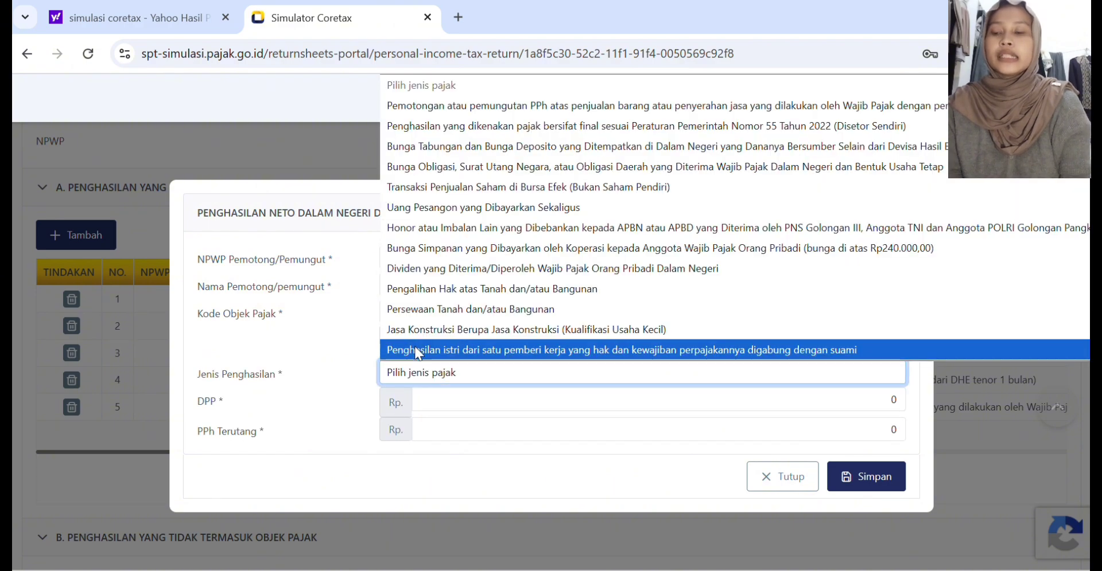
{"action": "left_click", "coordinate": [414, 348]}
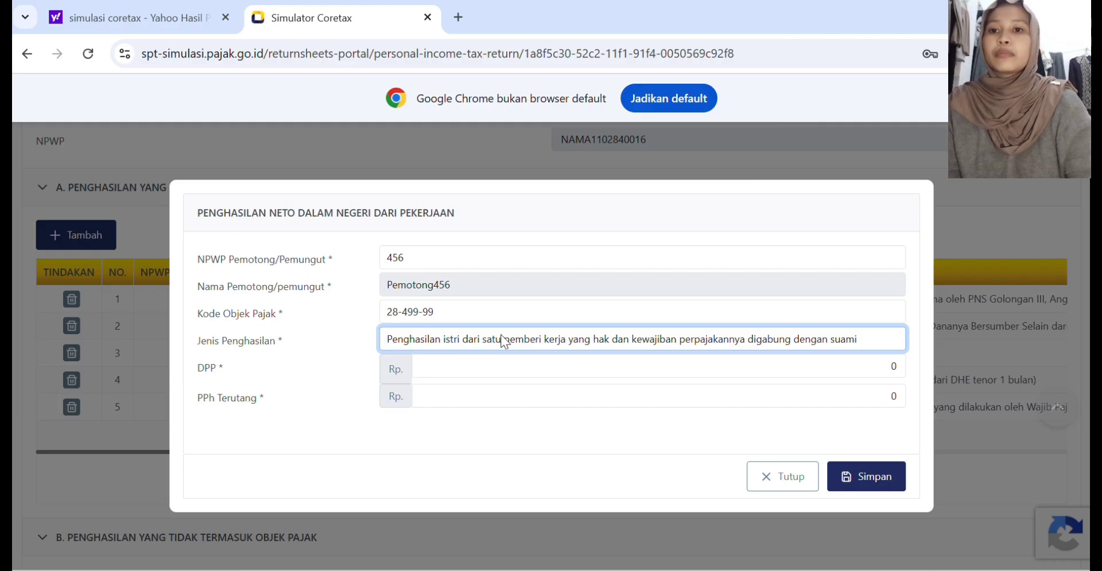
Step: Set the entry's DPP to 240.000.000 and PPh Terutang to 21.000.000, and save it to the final-tax income table
{"action": "left_click", "coordinate": [467, 369]}
{"action": "type", "text": "240000000"}
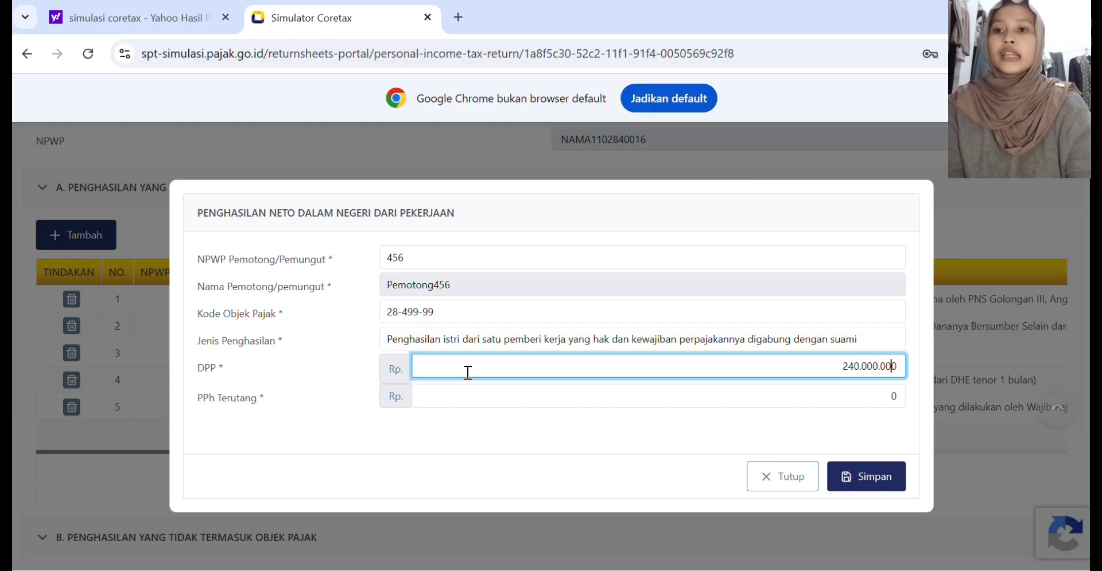
{"action": "left_click", "coordinate": [436, 399]}
{"action": "type", "text": "21.0"}
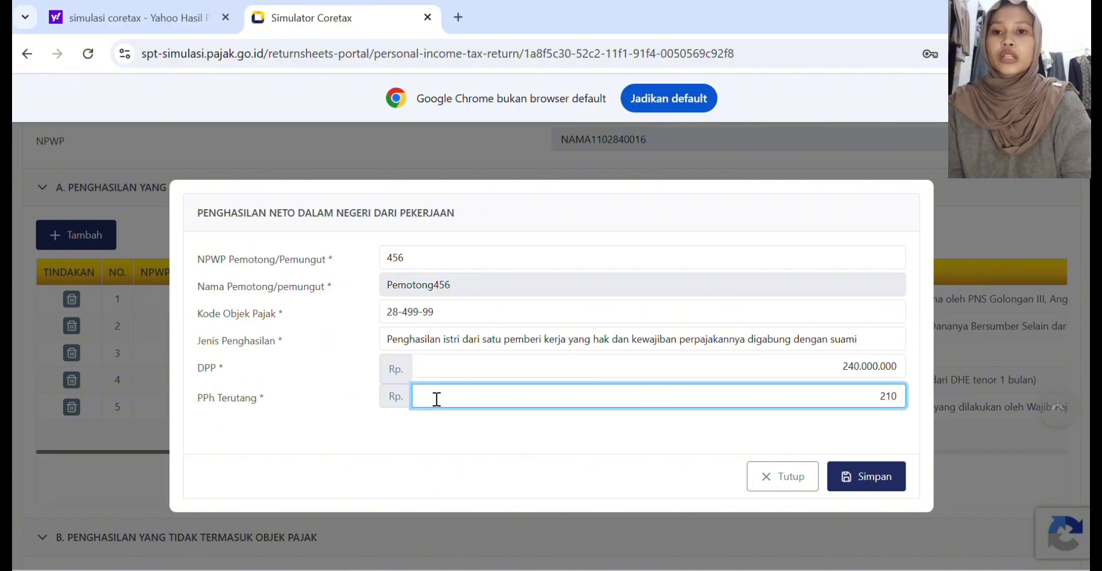
{"action": "type", "text": "00"}
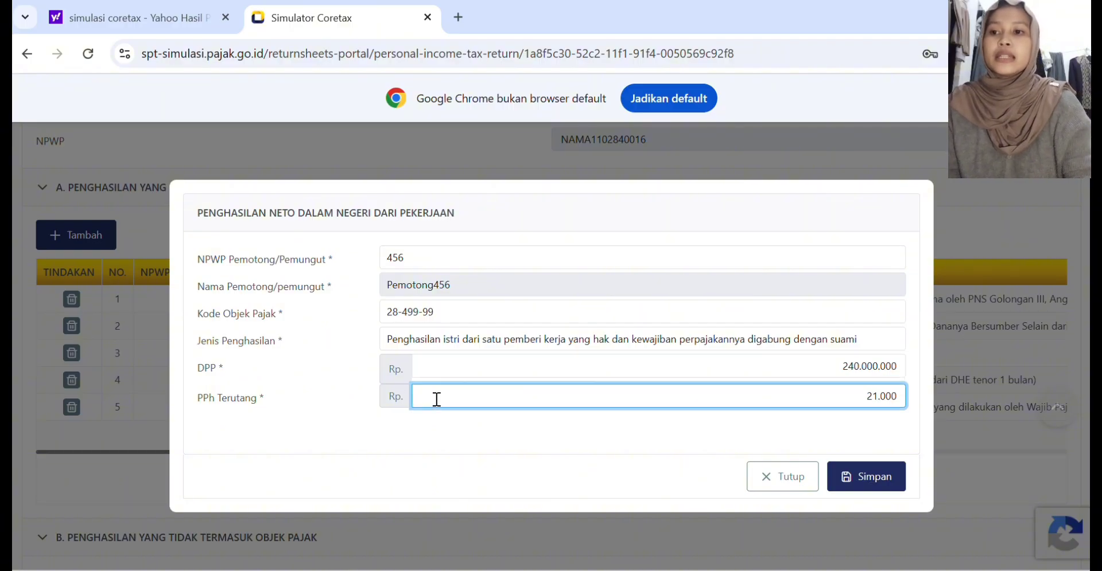
{"action": "type", "text": ".000"}
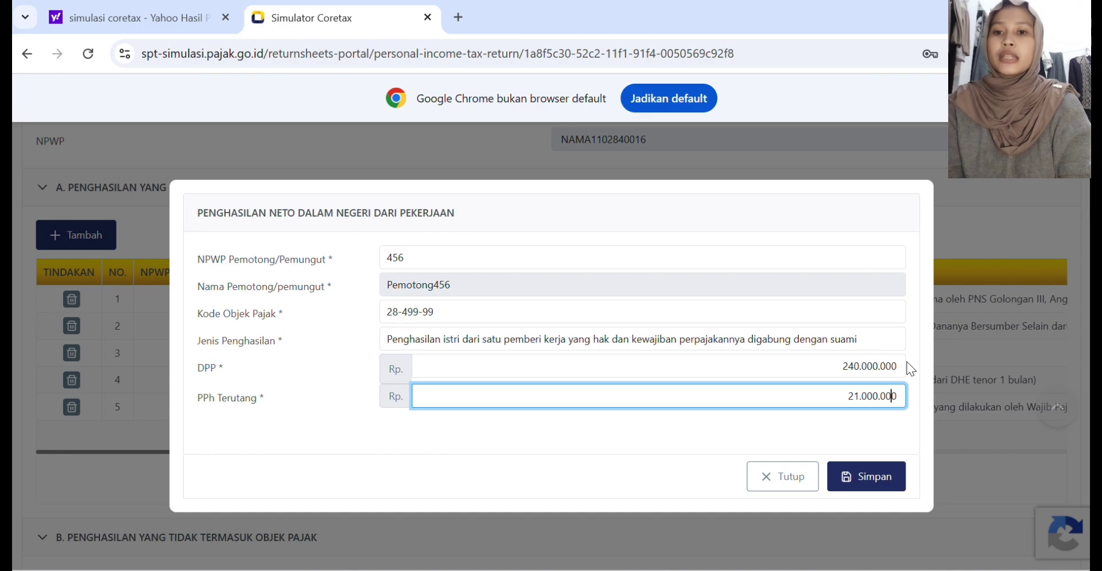
{"action": "left_click", "coordinate": [891, 395]}
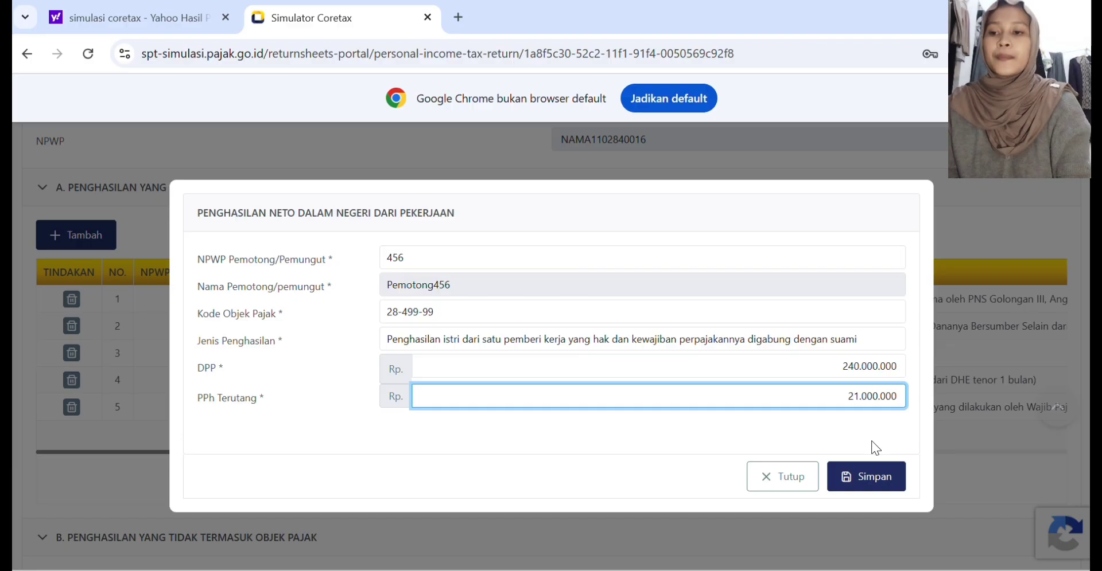
{"action": "left_click", "coordinate": [855, 483]}
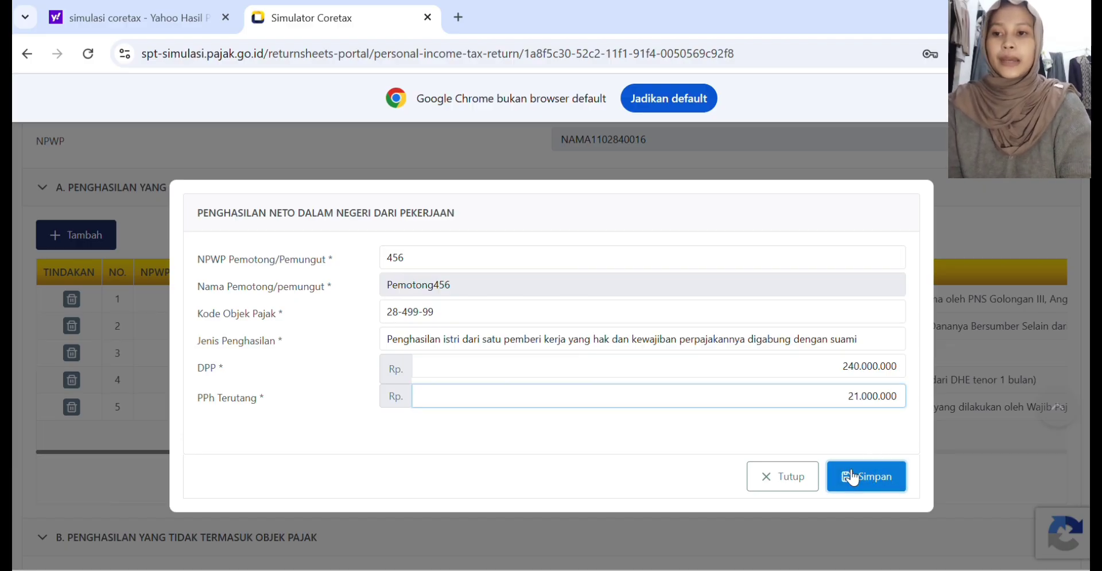
Step: Save the return as a draft from L-2 and return to the Induk form
{"action": "scroll", "coordinate": [548, 396], "scroll_direction": "down", "scroll_amount": 3}
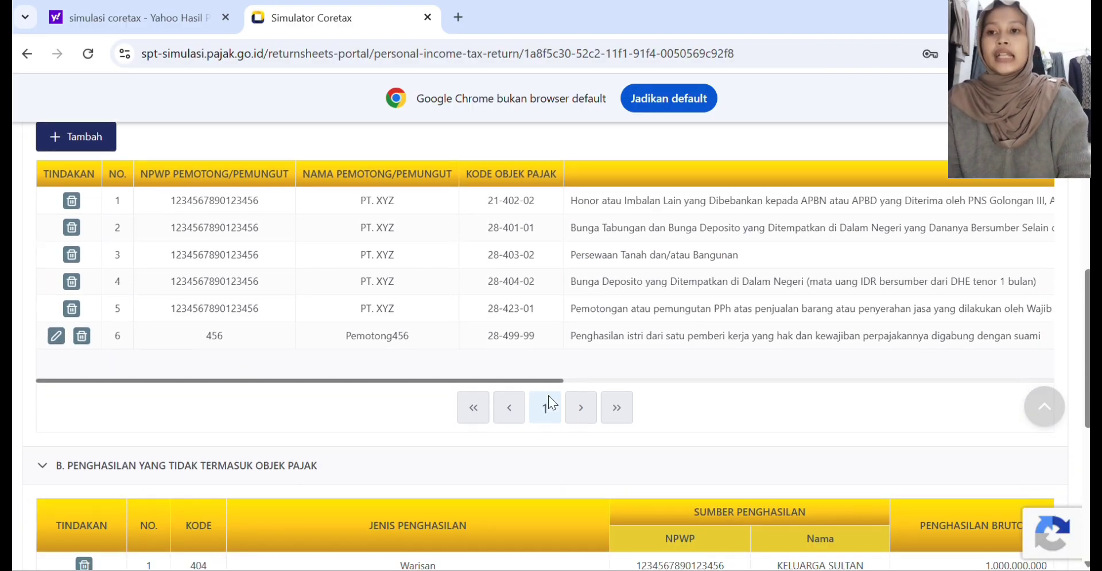
{"action": "scroll", "coordinate": [548, 401], "scroll_direction": "down", "scroll_amount": 2}
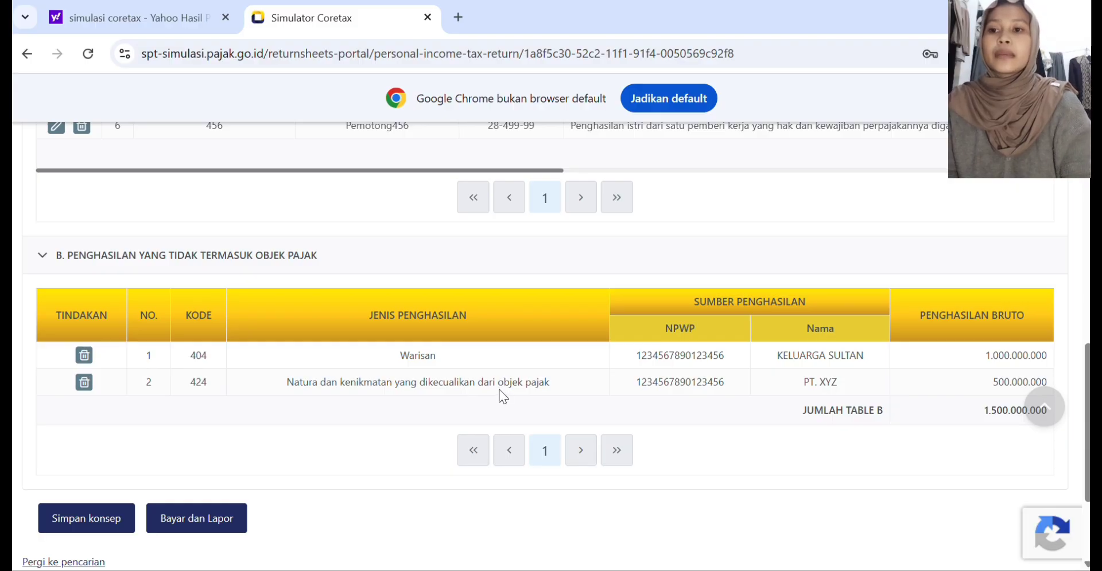
{"action": "scroll", "coordinate": [495, 396], "scroll_direction": "down", "scroll_amount": 3}
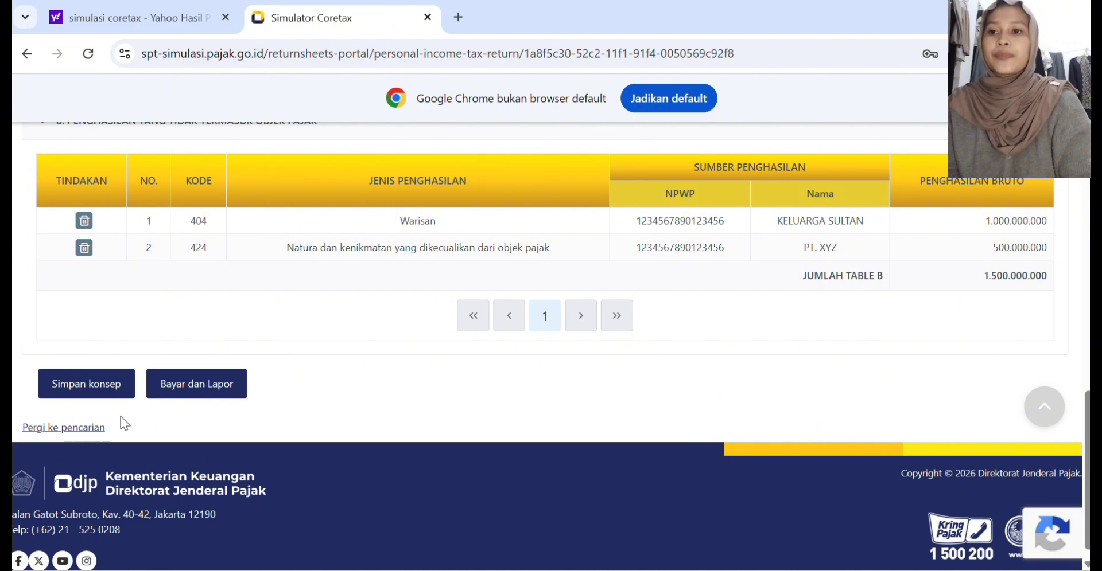
{"action": "left_click", "coordinate": [91, 389]}
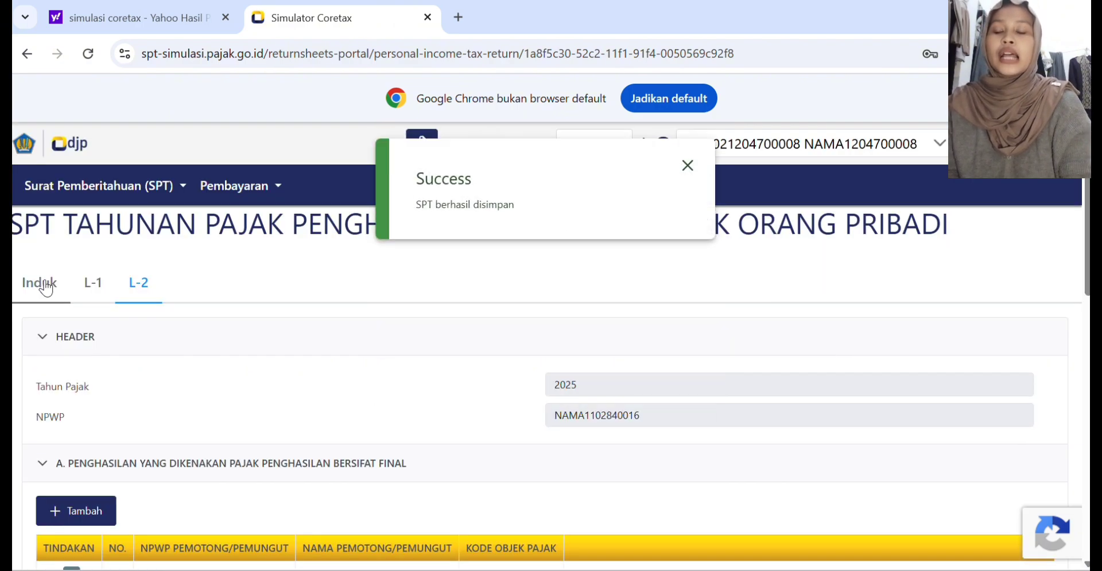
{"action": "scroll", "coordinate": [162, 411], "scroll_direction": "down", "scroll_amount": 15}
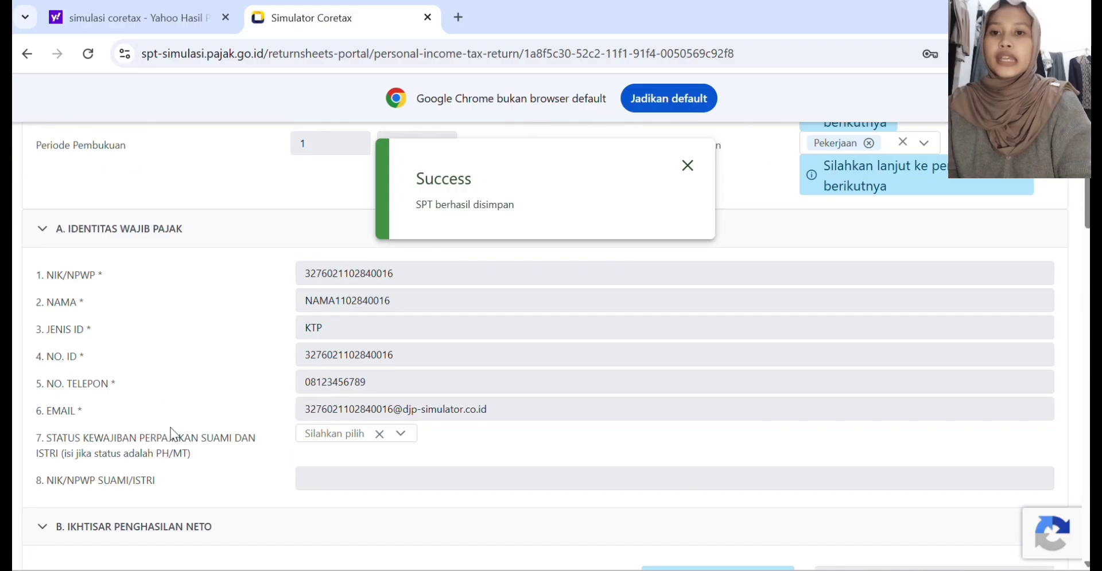
Step: In section J of the Induk form, answer Tidak for d. Surat kuasa and e. Dokumen lainnya
{"action": "scroll", "coordinate": [174, 436], "scroll_direction": "down", "scroll_amount": 15}
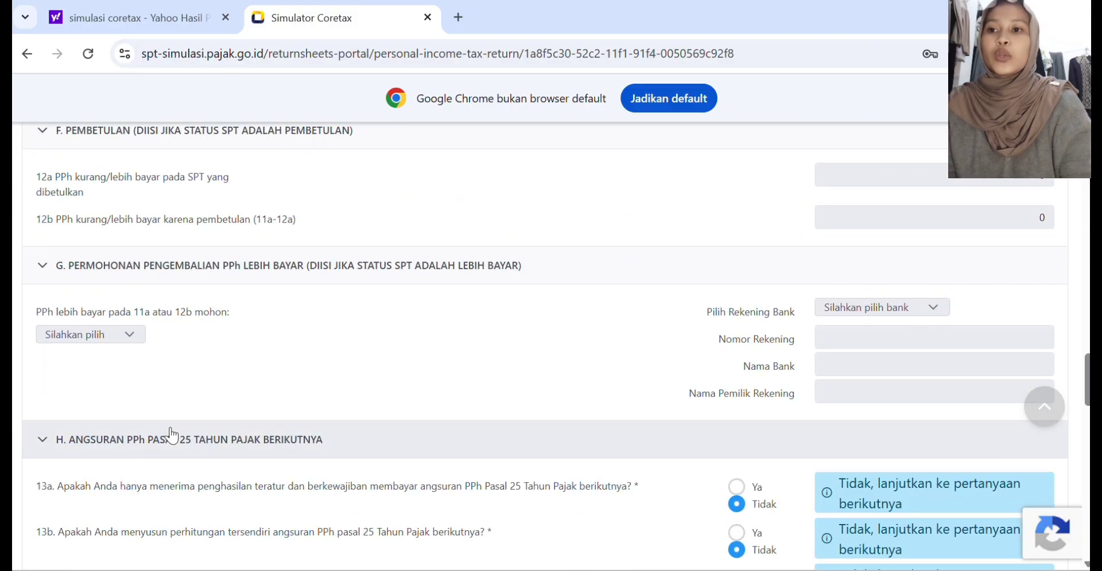
{"action": "scroll", "coordinate": [171, 436], "scroll_direction": "up", "scroll_amount": 5}
{"action": "scroll", "coordinate": [172, 435], "scroll_direction": "down", "scroll_amount": 14}
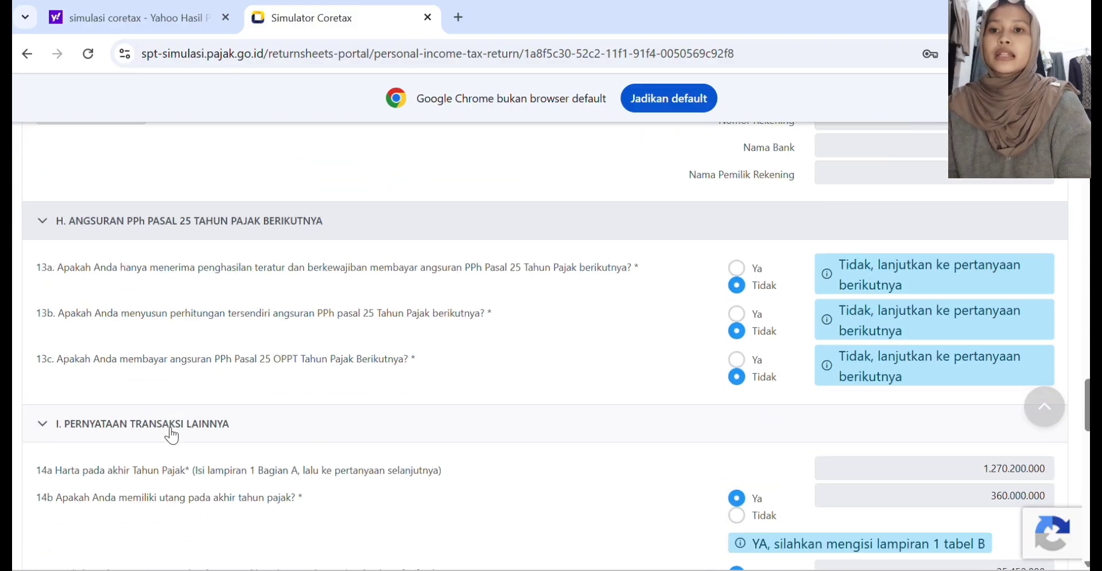
{"action": "scroll", "coordinate": [172, 431], "scroll_direction": "down", "scroll_amount": 3}
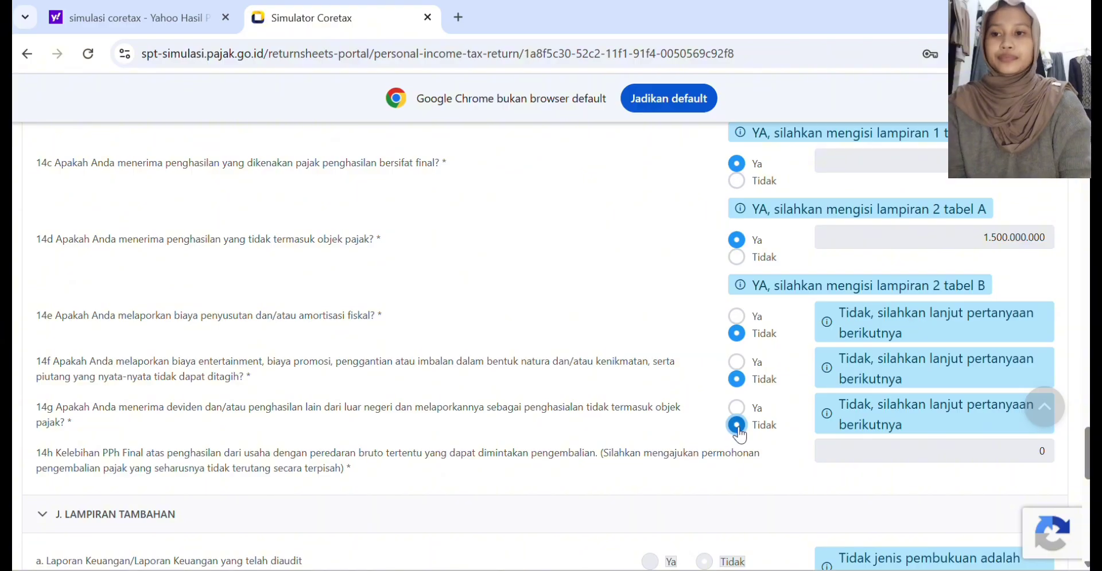
{"action": "scroll", "coordinate": [739, 436], "scroll_direction": "down", "scroll_amount": 5}
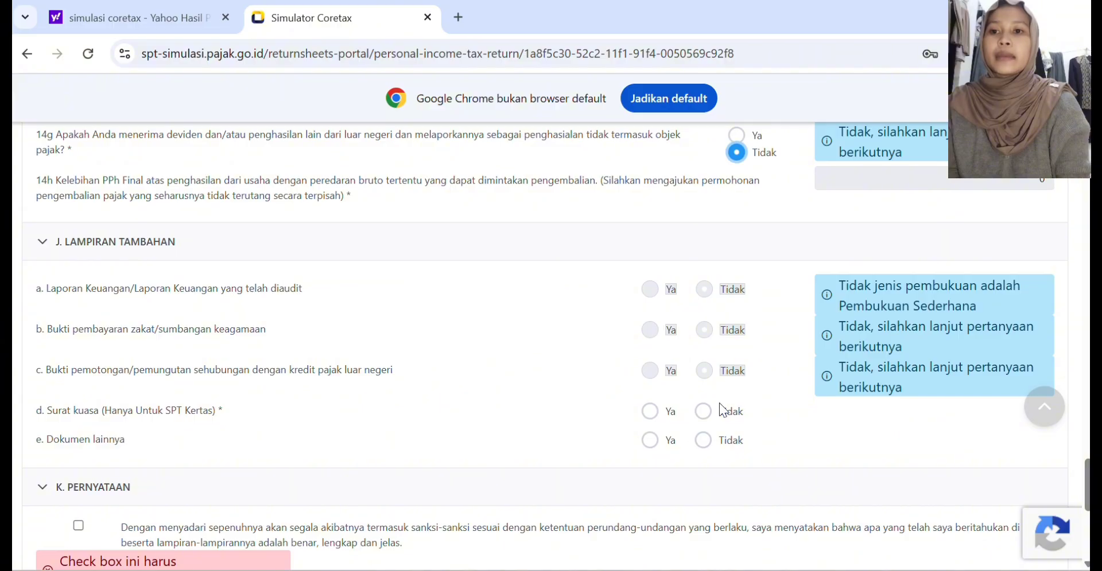
{"action": "left_click", "coordinate": [704, 411]}
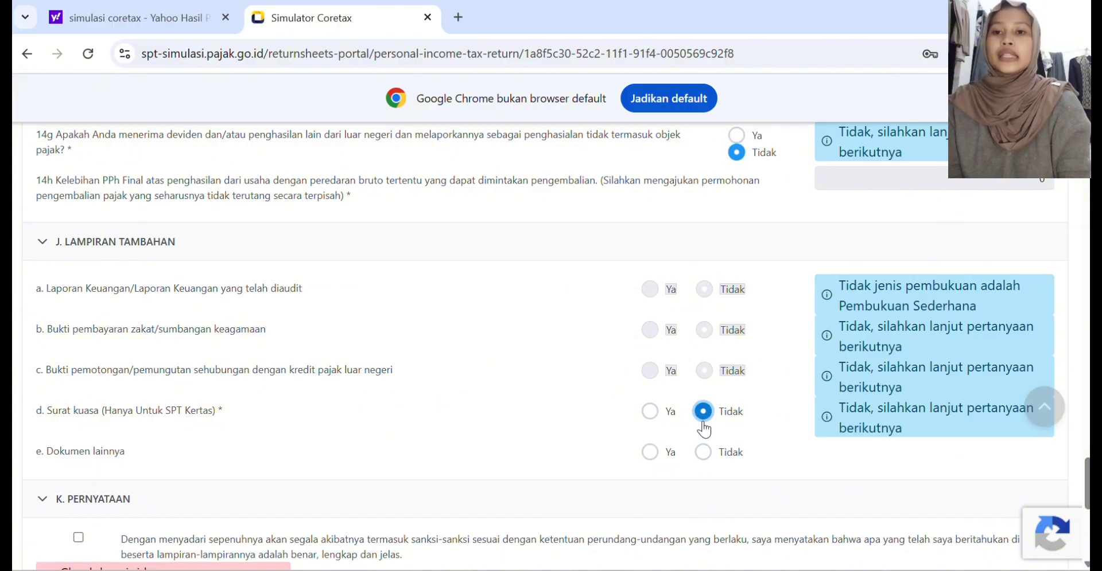
{"action": "left_click", "coordinate": [702, 452]}
Step: Tick the truthfulness declaration in section K and save the return as a draft
{"action": "scroll", "coordinate": [703, 452], "scroll_direction": "down", "scroll_amount": 1}
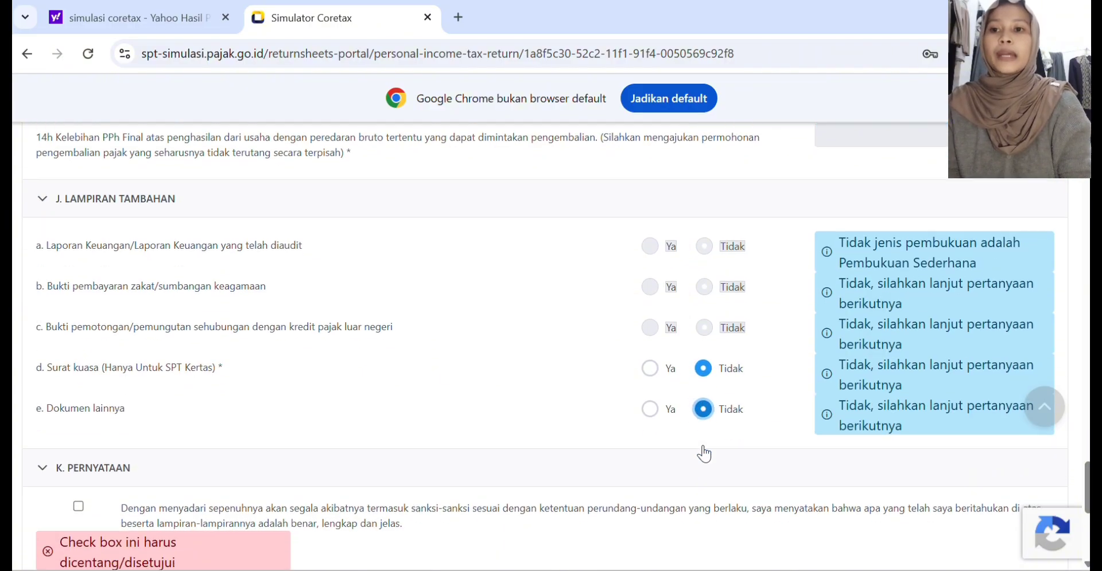
{"action": "scroll", "coordinate": [704, 453], "scroll_direction": "down", "scroll_amount": 3}
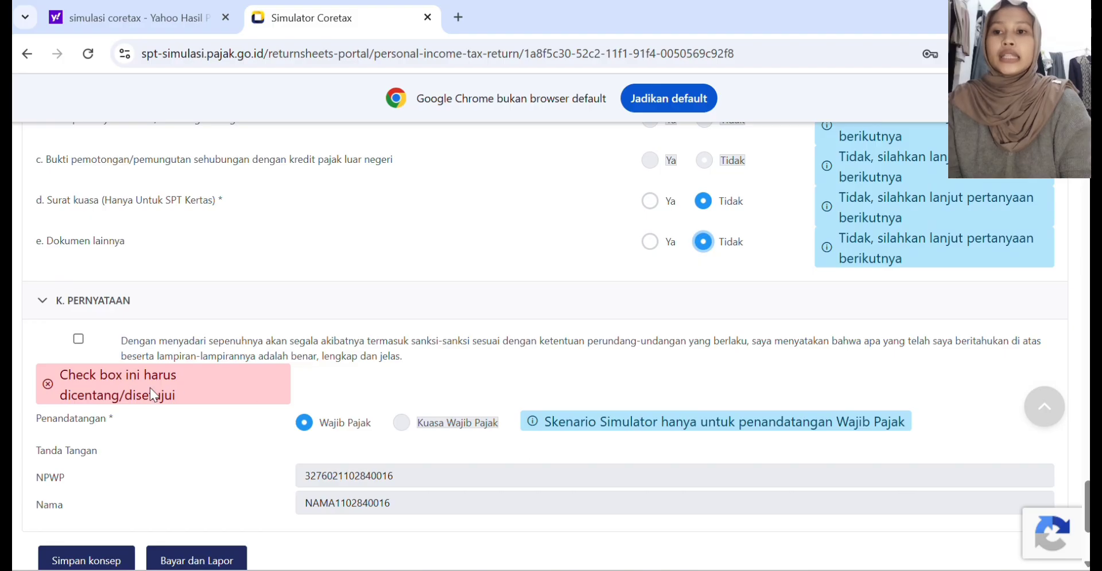
{"action": "left_click", "coordinate": [75, 339]}
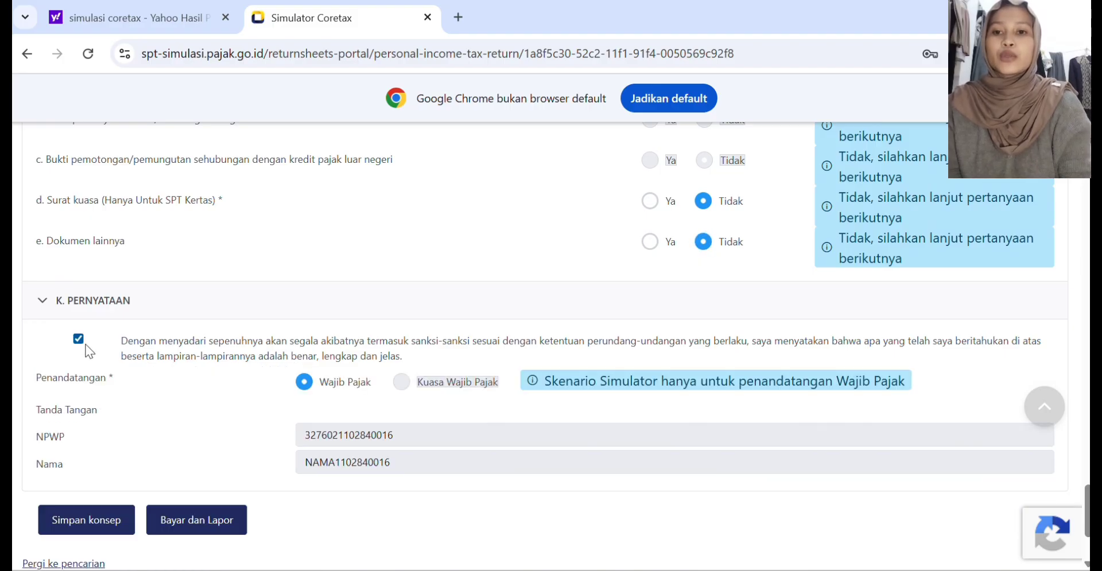
{"action": "scroll", "coordinate": [339, 531], "scroll_direction": "down", "scroll_amount": 3}
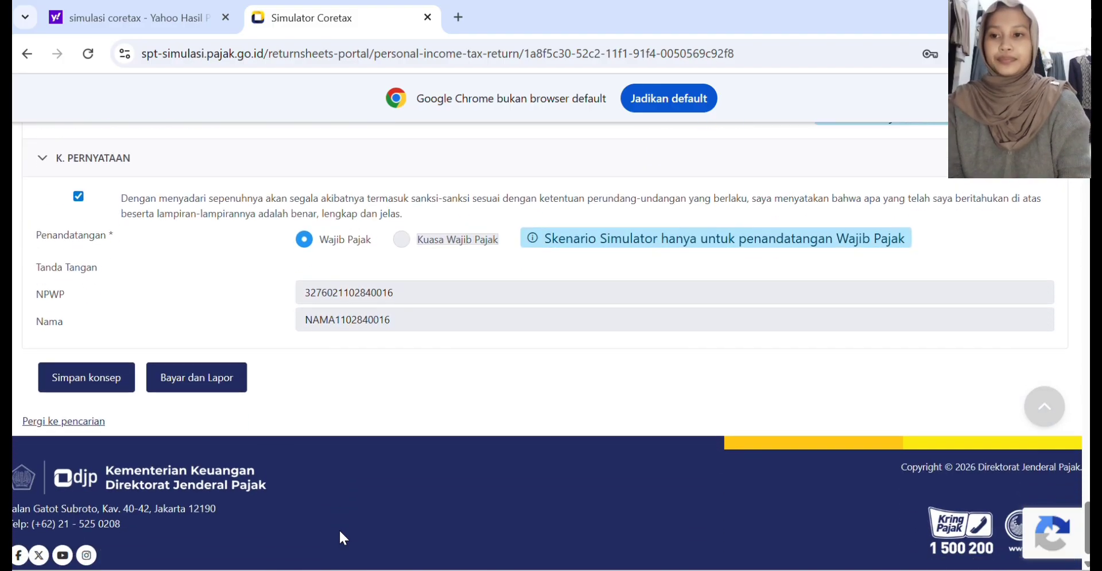
{"action": "left_click", "coordinate": [113, 388]}
Step: Review the Induk form's answers and amounts from section D. Kredit Pajak through section K. Pernyataan
{"action": "scroll", "coordinate": [436, 250], "scroll_direction": "up", "scroll_amount": 3}
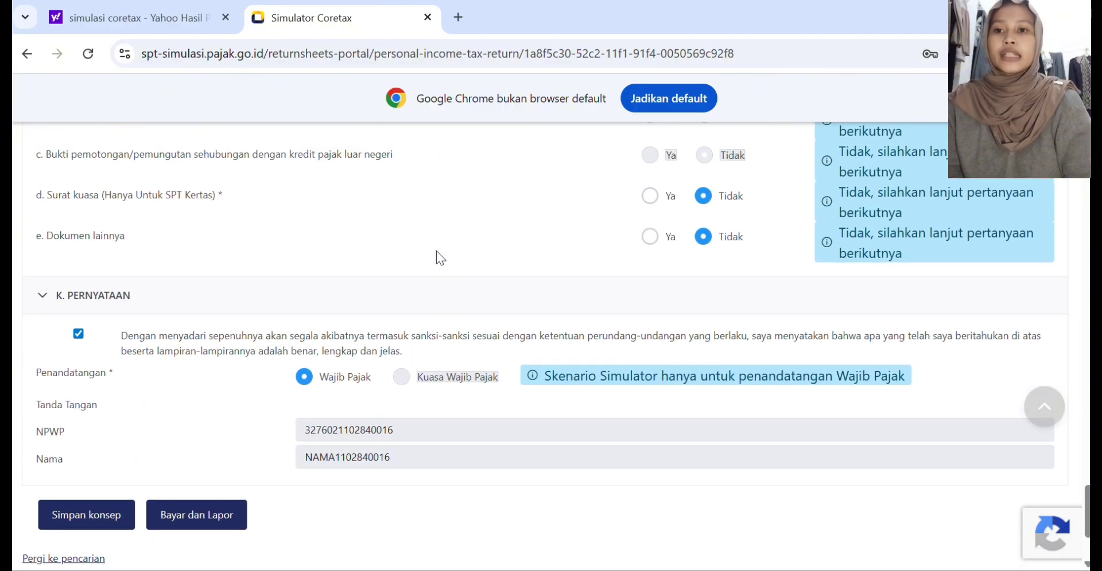
{"action": "scroll", "coordinate": [460, 175], "scroll_direction": "up", "scroll_amount": 10}
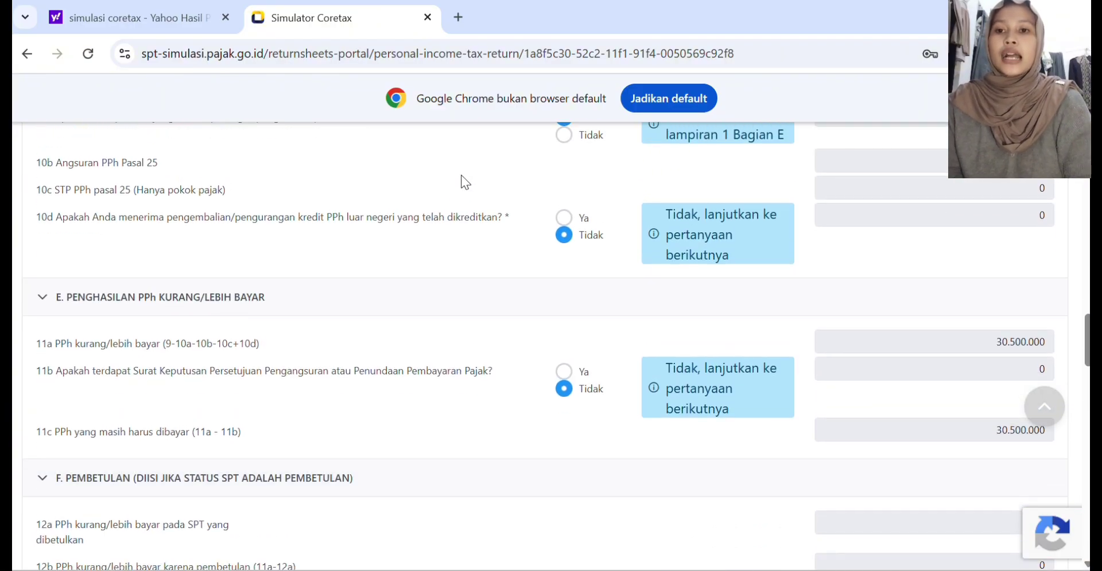
{"action": "scroll", "coordinate": [460, 174], "scroll_direction": "down", "scroll_amount": 15}
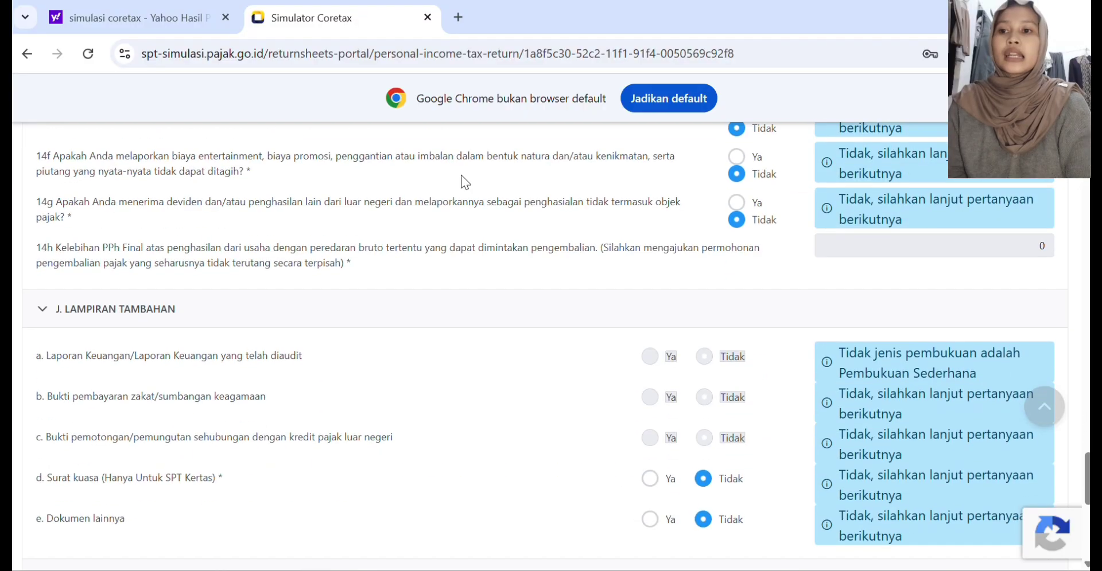
{"action": "scroll", "coordinate": [460, 175], "scroll_direction": "up", "scroll_amount": 5}
{"action": "scroll", "coordinate": [460, 174], "scroll_direction": "down", "scroll_amount": 10}
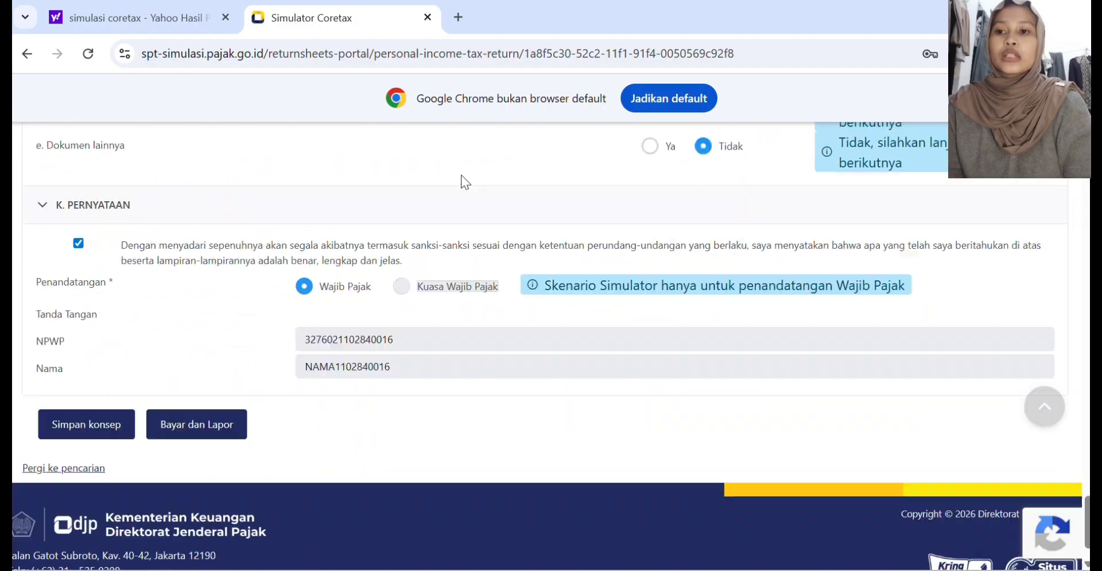
{"action": "scroll", "coordinate": [460, 175], "scroll_direction": "down", "scroll_amount": 1}
{"action": "scroll", "coordinate": [460, 174], "scroll_direction": "up", "scroll_amount": 10}
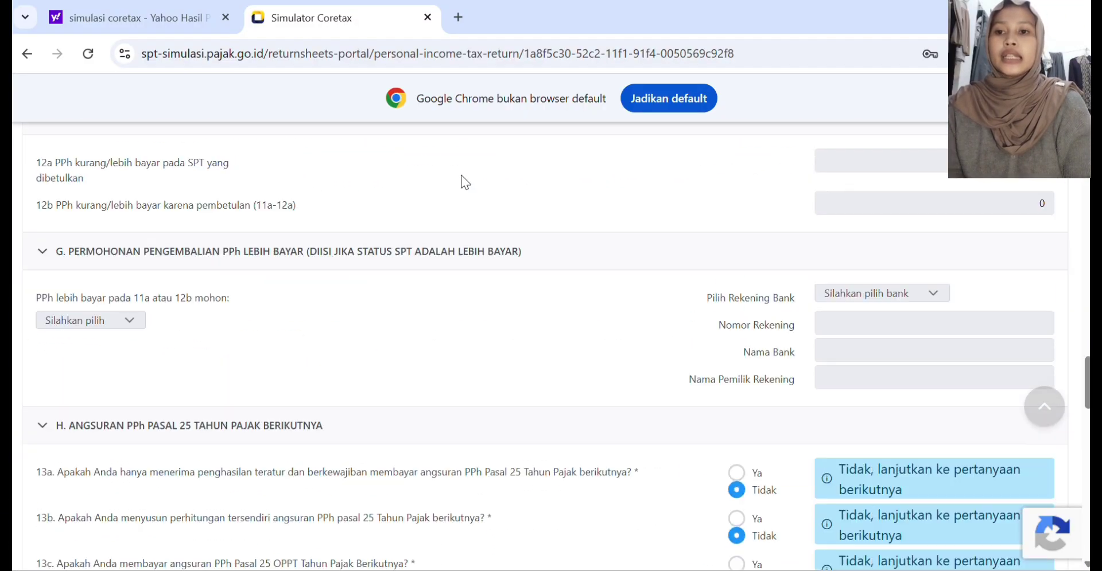
{"action": "scroll", "coordinate": [461, 175], "scroll_direction": "up", "scroll_amount": 9}
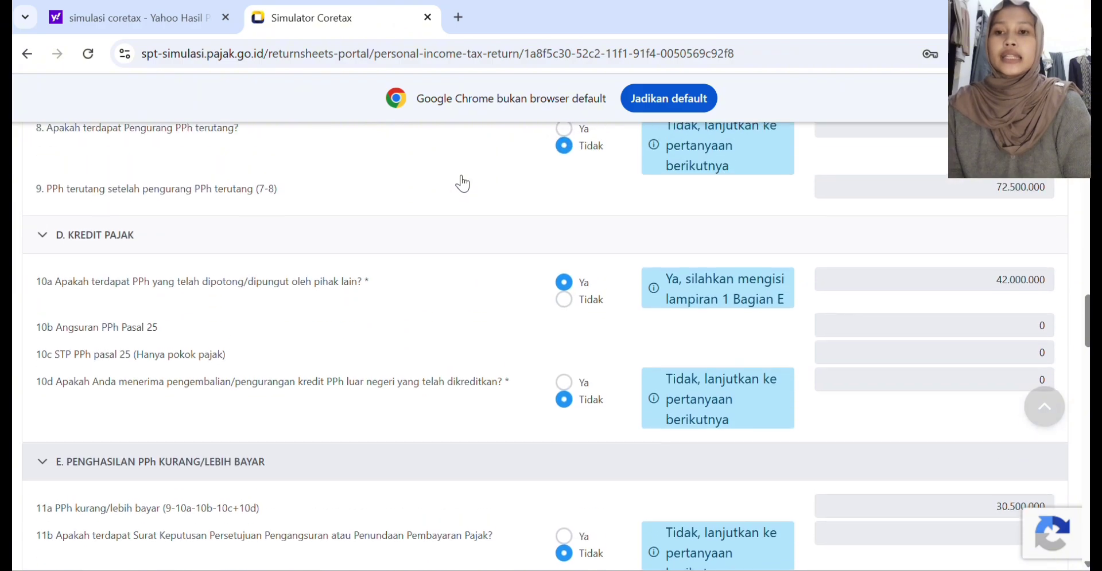
{"action": "scroll", "coordinate": [462, 184], "scroll_direction": "down", "scroll_amount": 10}
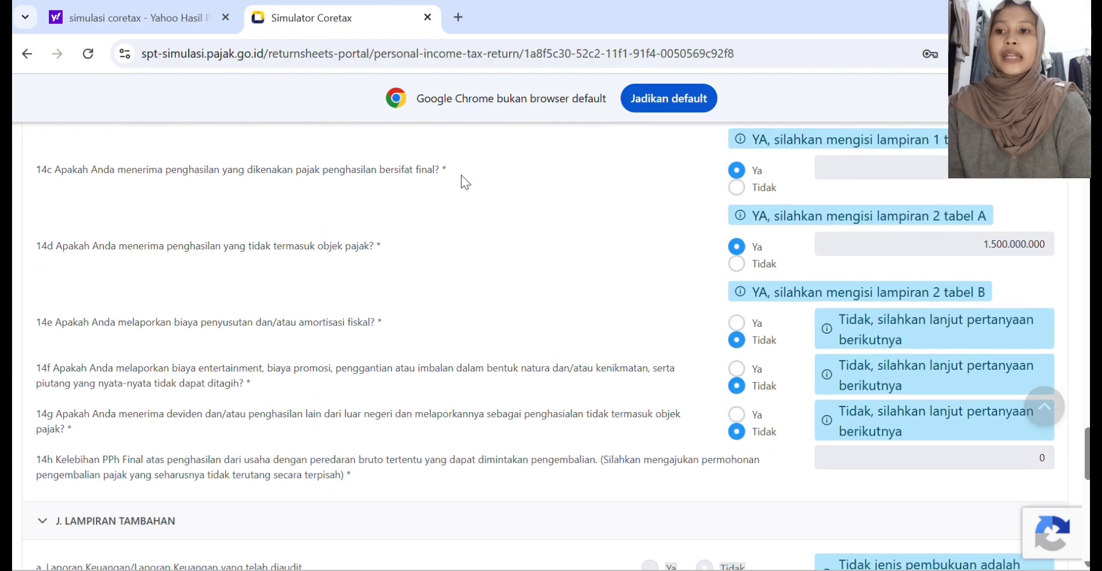
{"action": "scroll", "coordinate": [460, 175], "scroll_direction": "up", "scroll_amount": 2}
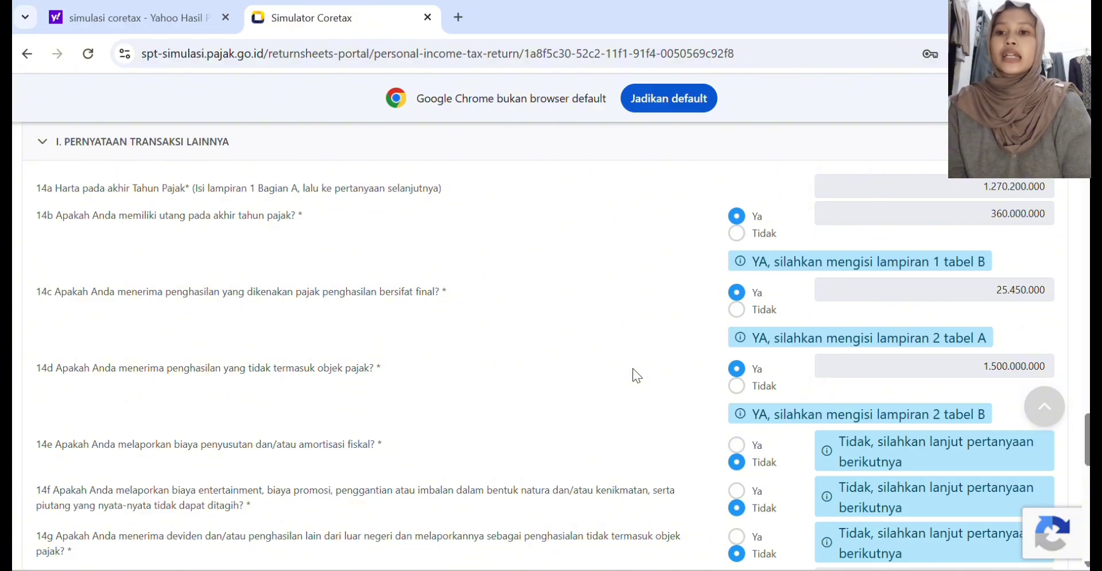
{"action": "scroll", "coordinate": [633, 369], "scroll_direction": "down", "scroll_amount": 3}
{"action": "scroll", "coordinate": [632, 373], "scroll_direction": "down", "scroll_amount": 9}
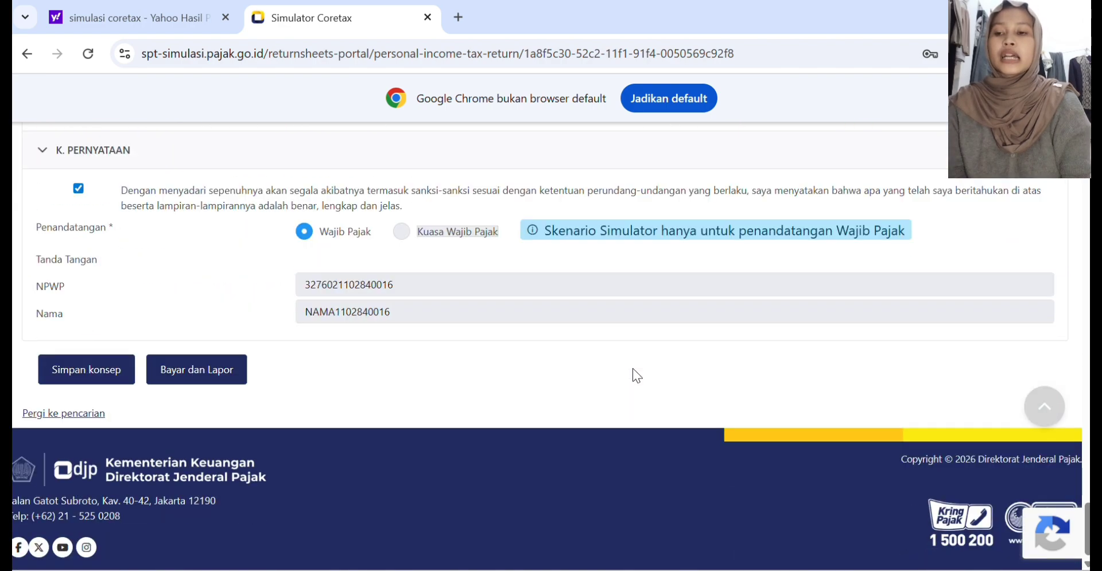
Step: Save the reviewed Induk form as a draft
{"action": "left_click", "coordinate": [82, 409]}
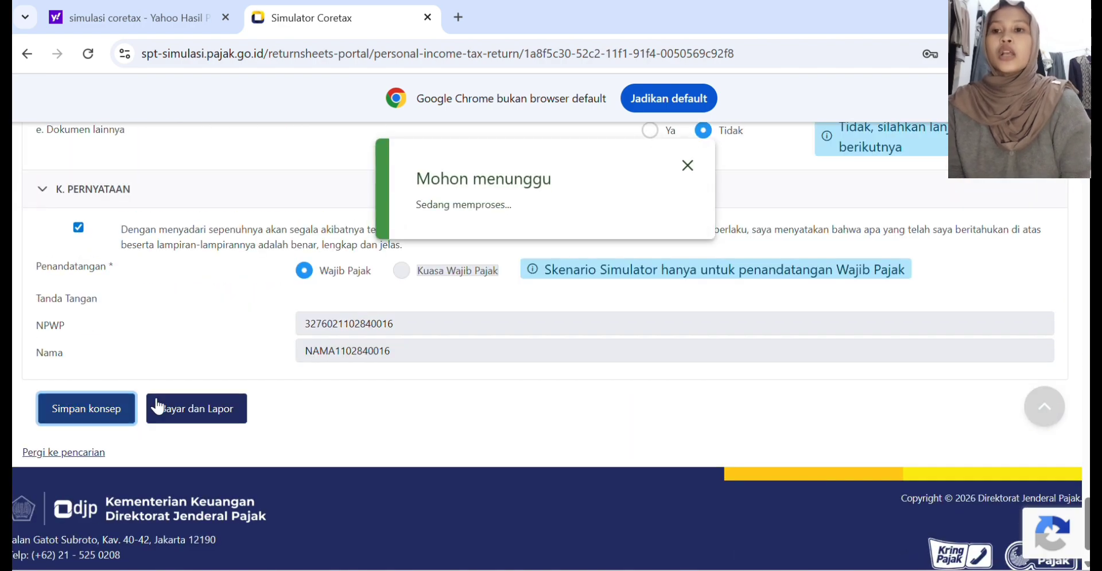
Step: Start paying and reporting the return without using the 411618-200 deposit balance, and leave the document-signing form without signing
{"action": "left_click", "coordinate": [177, 410]}
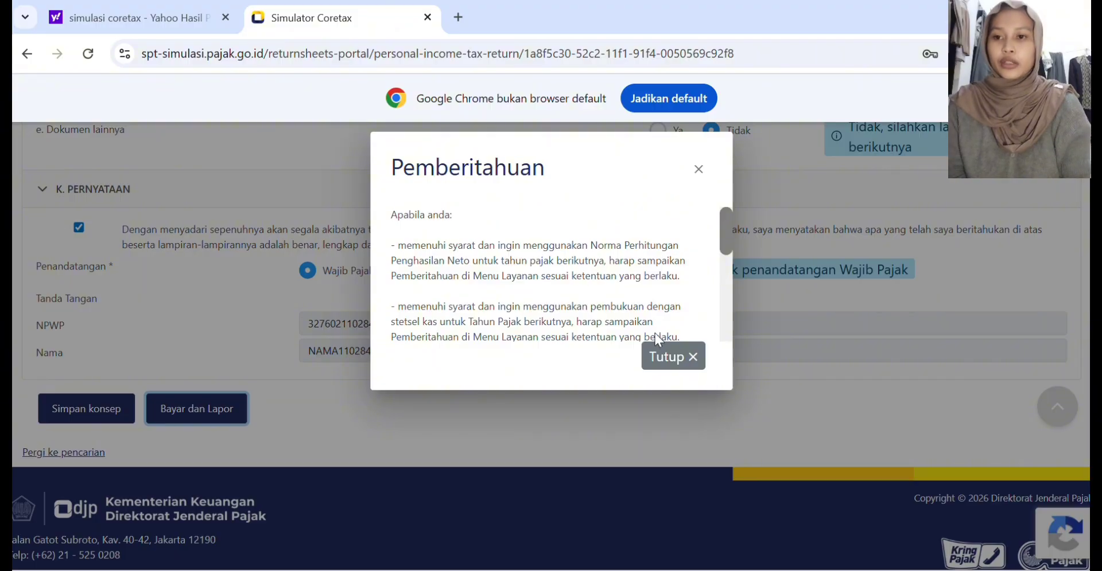
{"action": "left_click", "coordinate": [660, 355]}
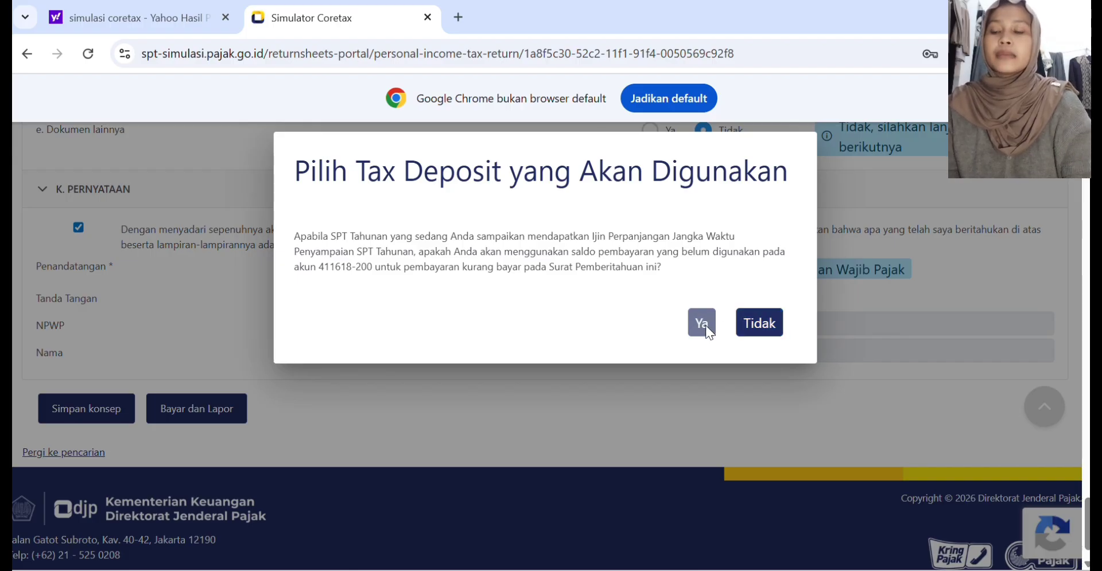
{"action": "left_click", "coordinate": [753, 326]}
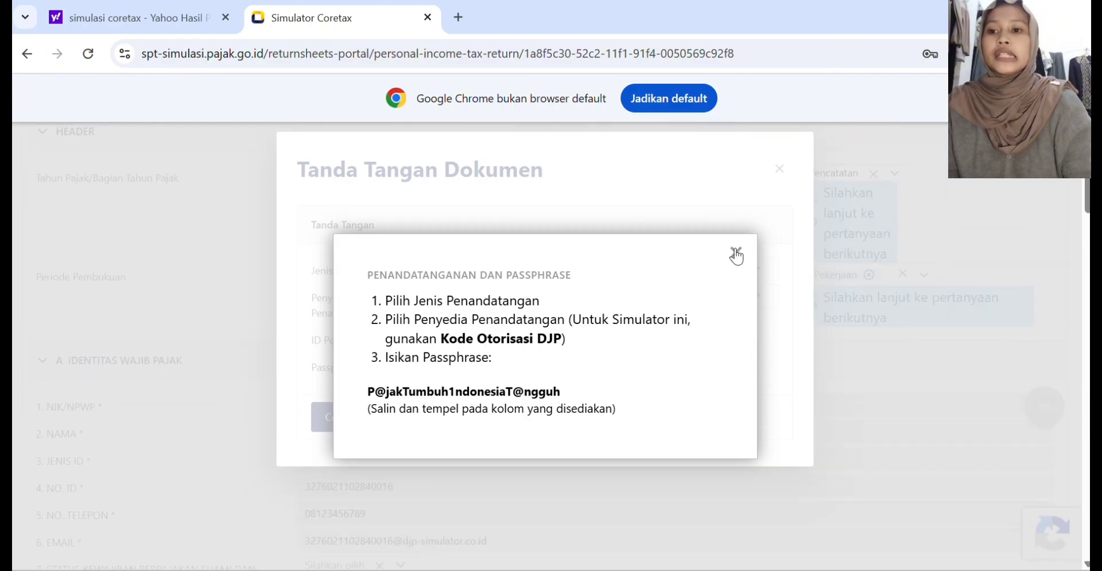
{"action": "left_click", "coordinate": [735, 252]}
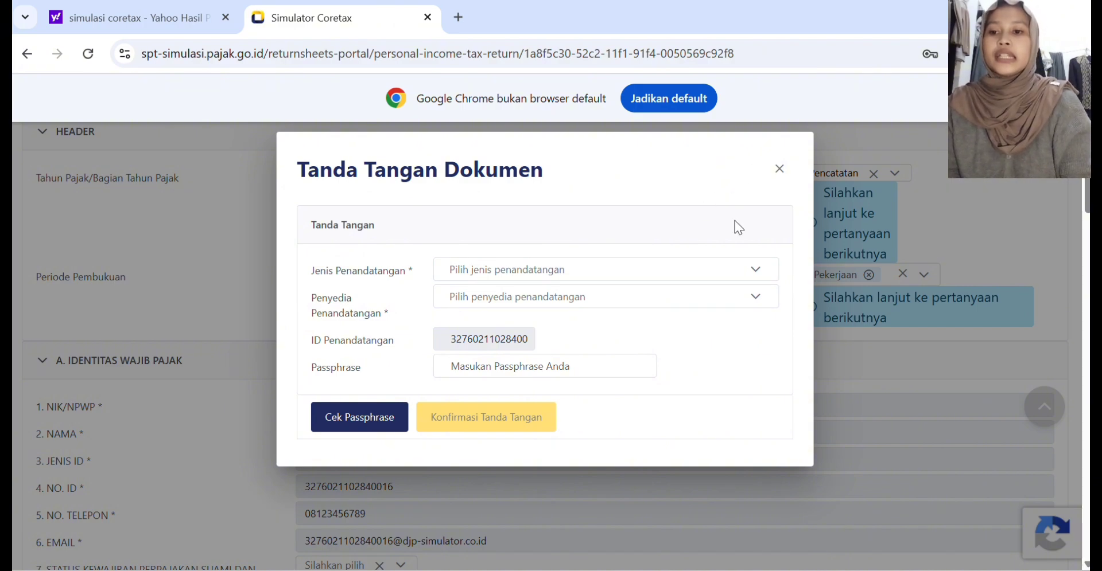
{"action": "left_click", "coordinate": [780, 169]}
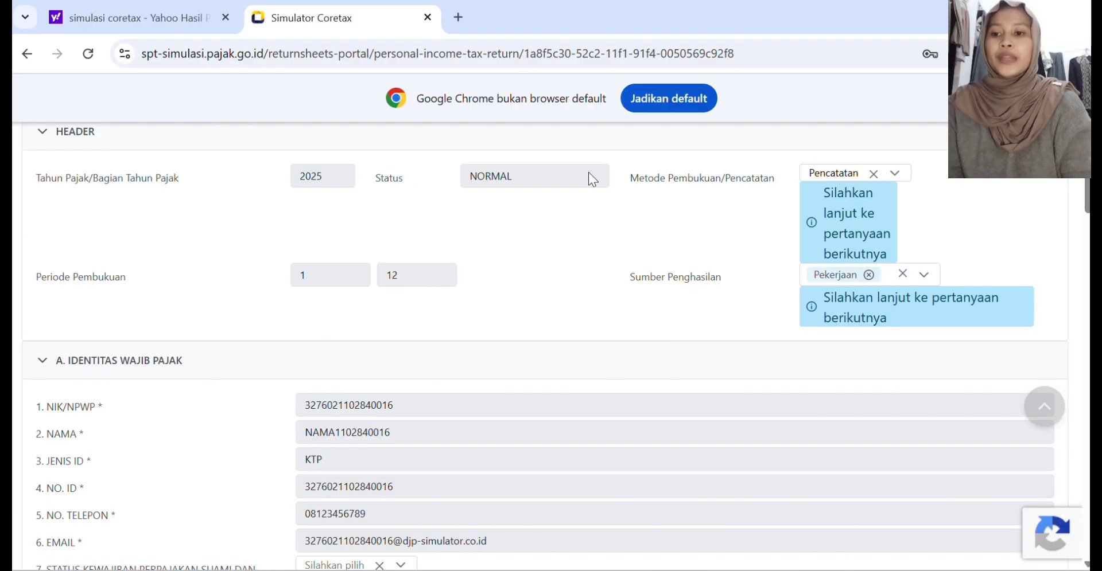
Step: Leave the return form and go to the Surat Pemberitahuan (SPT) list of unsubmitted returns
{"action": "scroll", "coordinate": [193, 157], "scroll_direction": "up", "scroll_amount": 4}
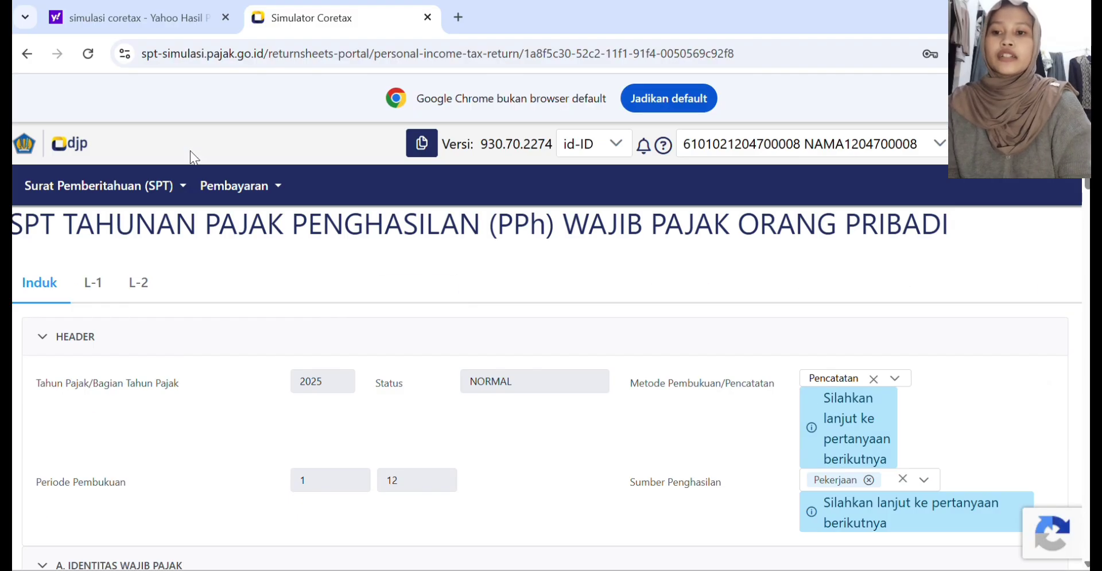
{"action": "left_click", "coordinate": [138, 195]}
{"action": "left_click", "coordinate": [135, 227]}
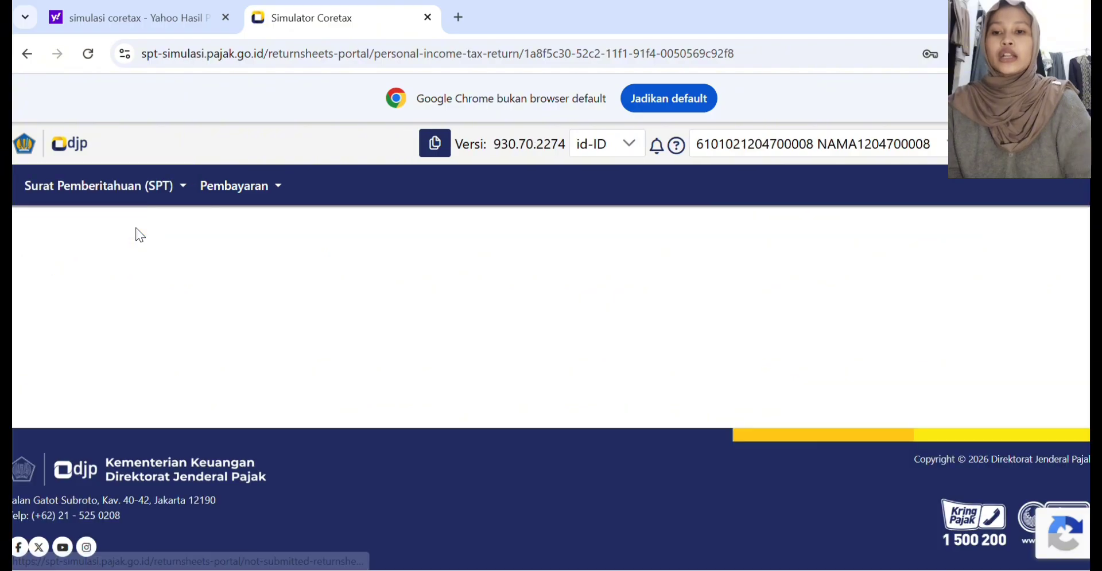
{"action": "left_click", "coordinate": [131, 187]}
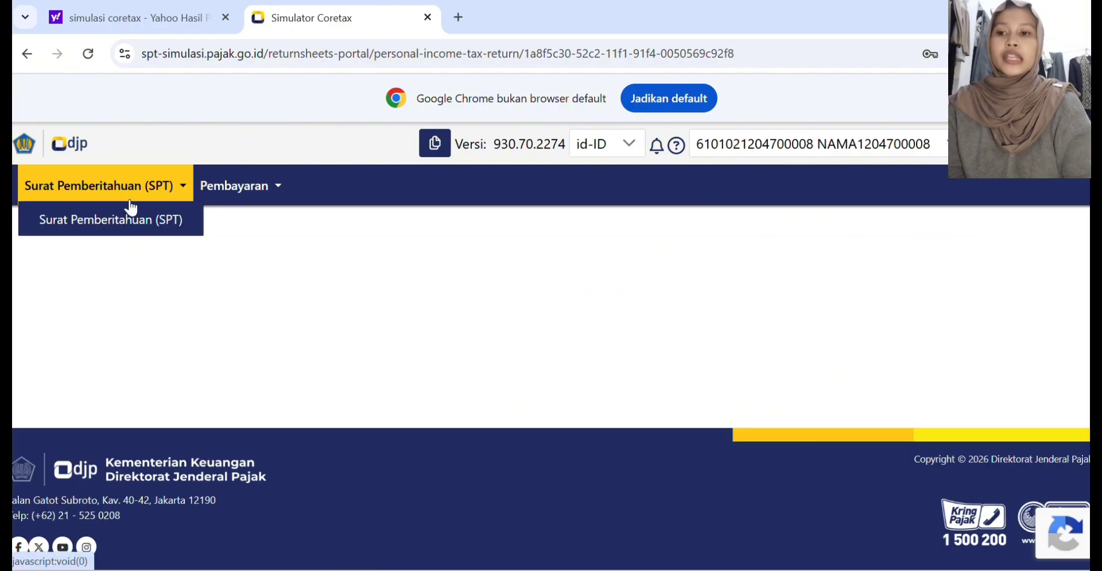
{"action": "left_click", "coordinate": [129, 212]}
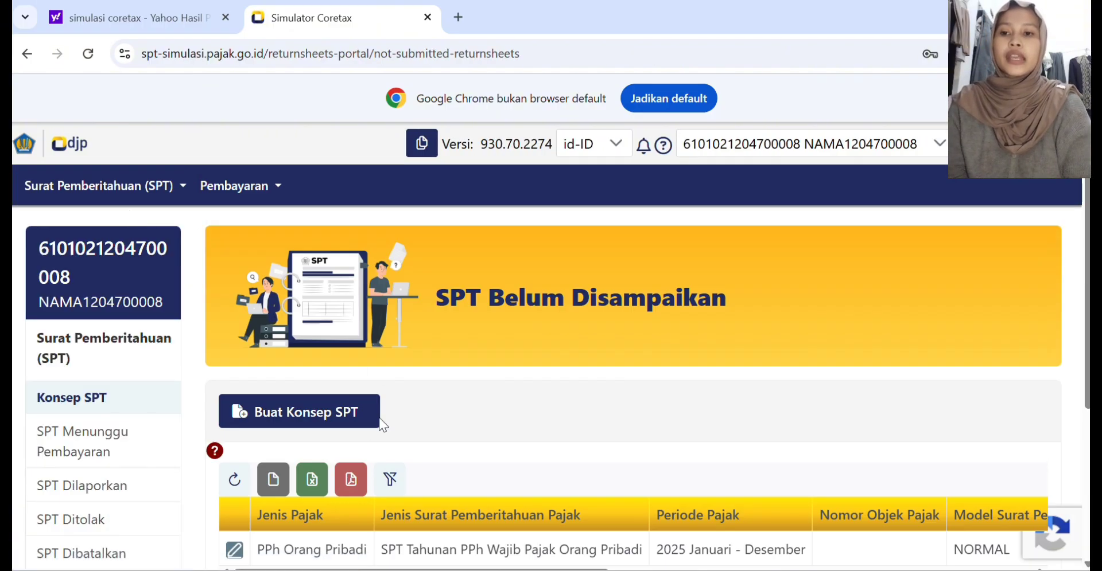
Step: Look through the Konsep SPT and SPT Dilaporkan lists for the return and go back to Konsep SPT
{"action": "scroll", "coordinate": [323, 514], "scroll_direction": "down", "scroll_amount": 3}
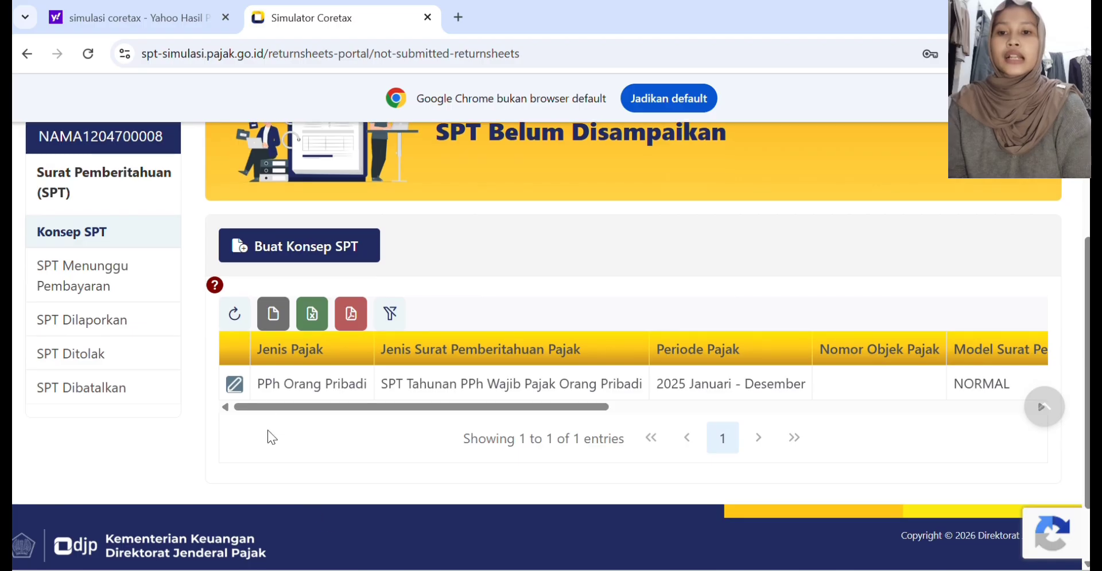
{"action": "scroll", "coordinate": [523, 290], "scroll_direction": "up", "scroll_amount": 1}
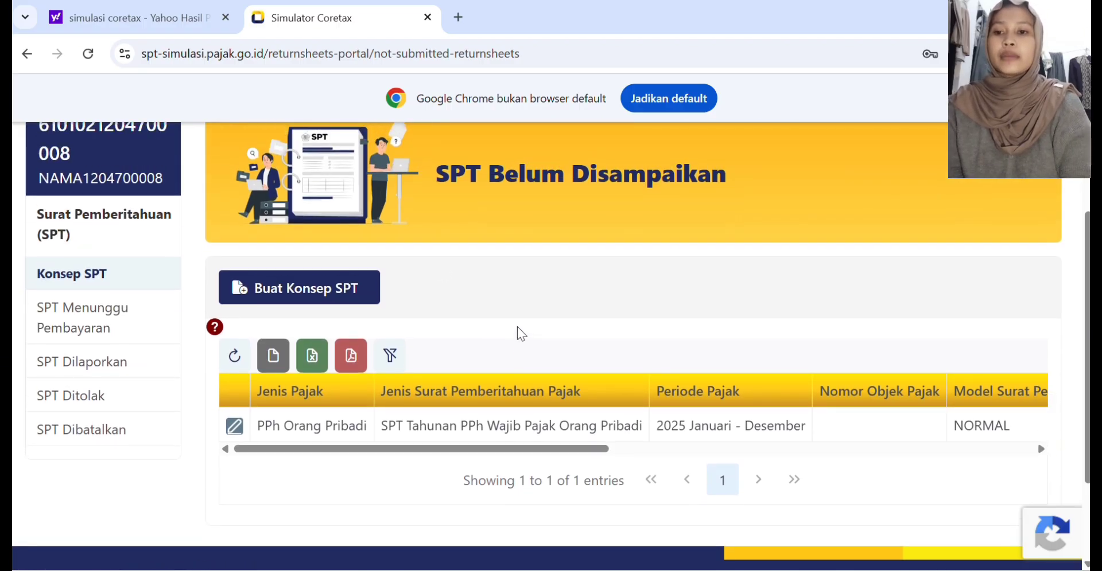
{"action": "left_click", "coordinate": [86, 362]}
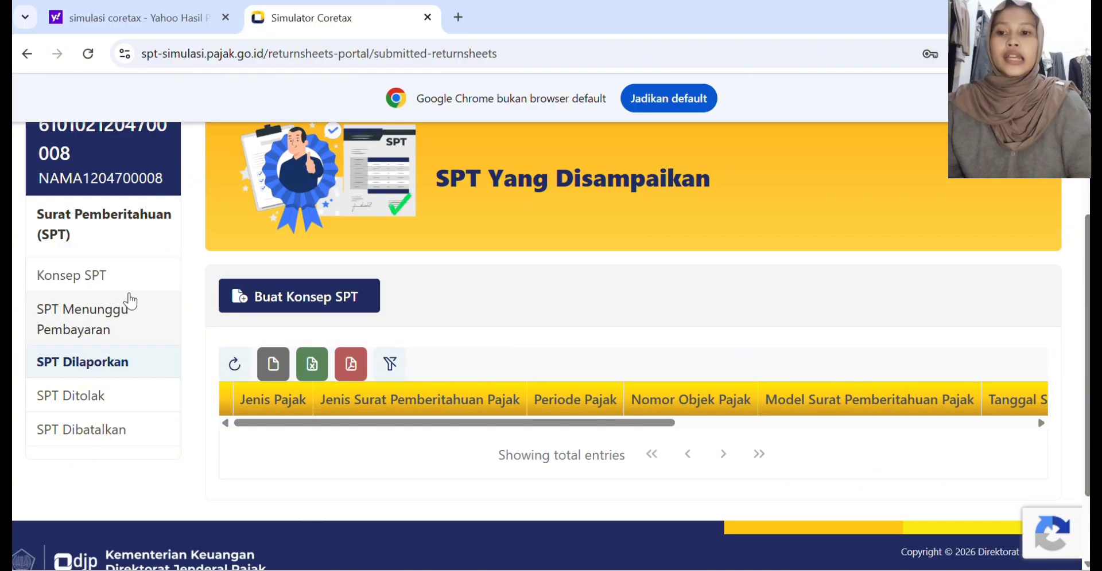
{"action": "left_click", "coordinate": [131, 283]}
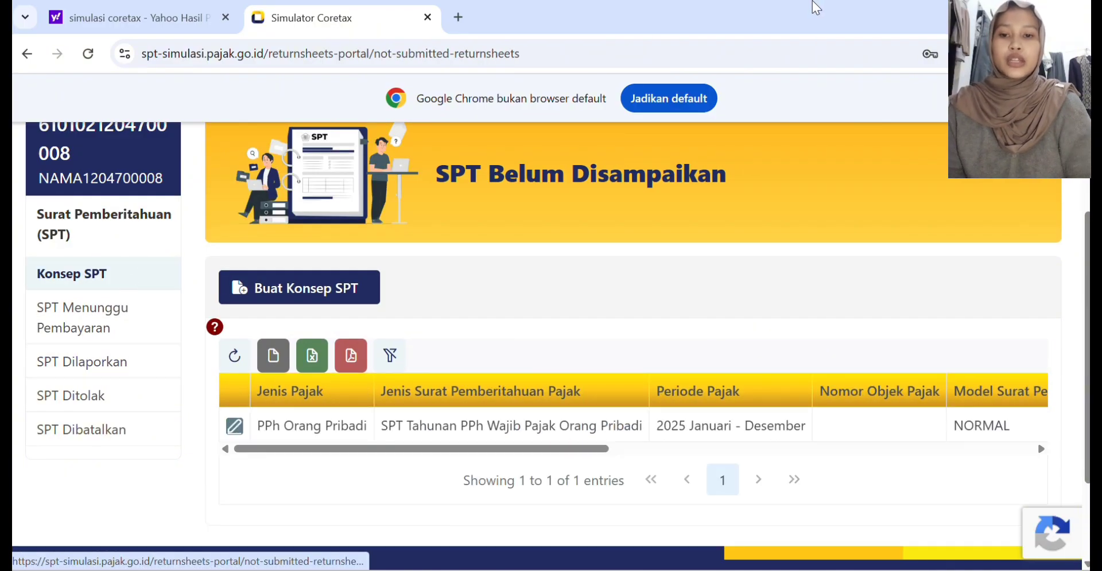